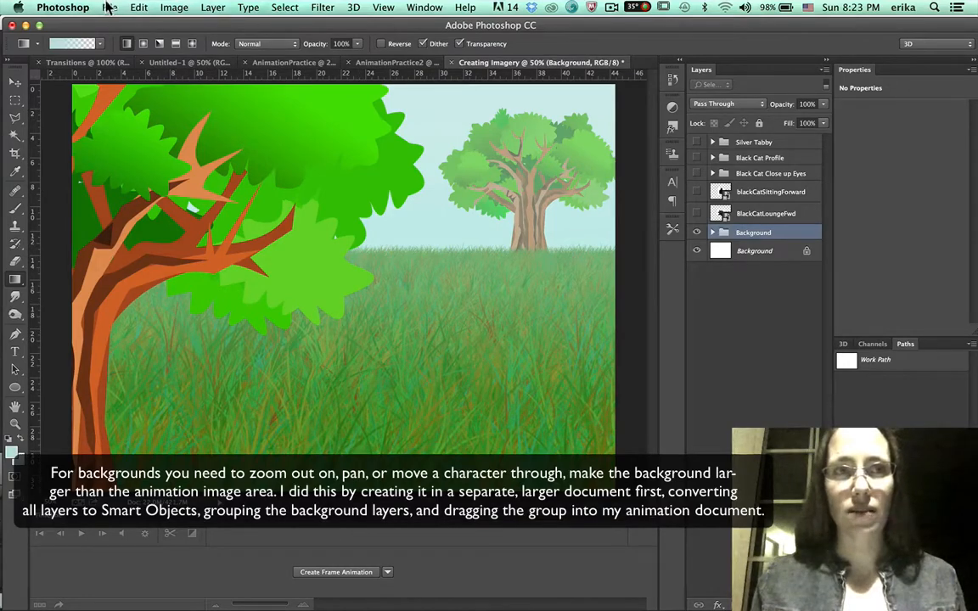
Check the image size of the Creating Imagery background document.
{"action": "left_click", "coordinate": [172, 7]}
{"action": "left_click", "coordinate": [165, 119]}
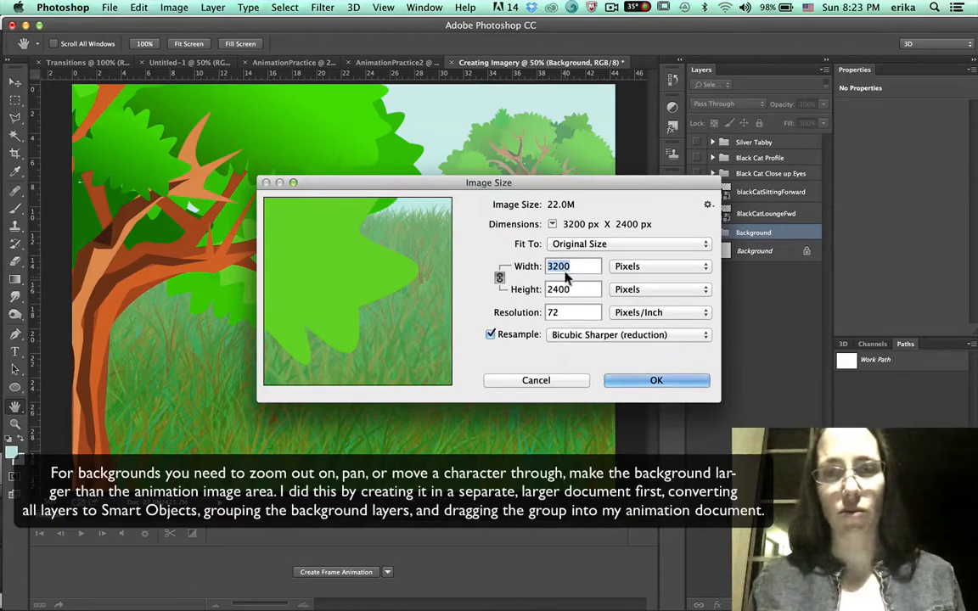
{"action": "left_click", "coordinate": [652, 380]}
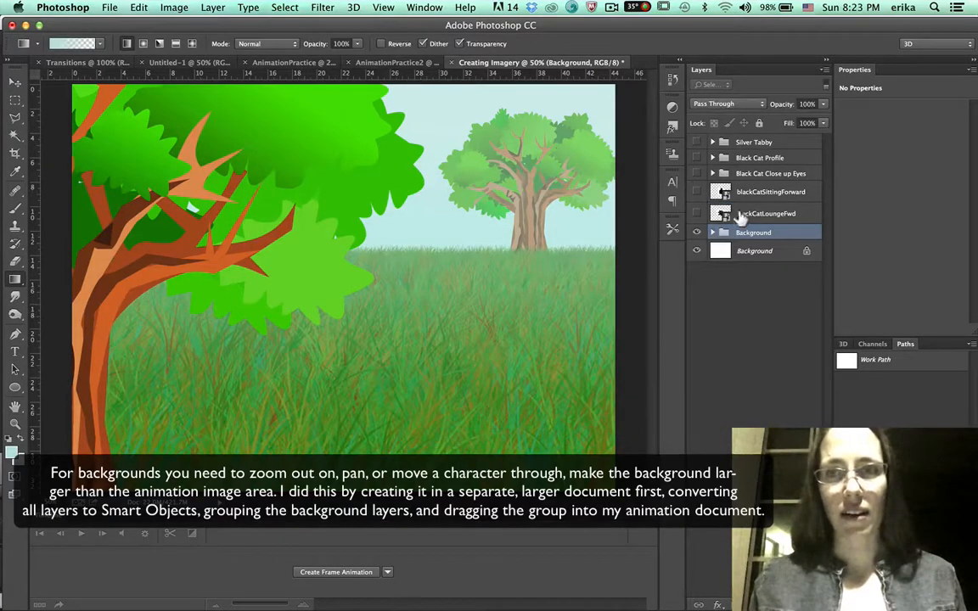
Drag the Background layer group from the Creating Imagery document into the AnimationPractice2 document.
{"action": "left_click", "coordinate": [712, 232]}
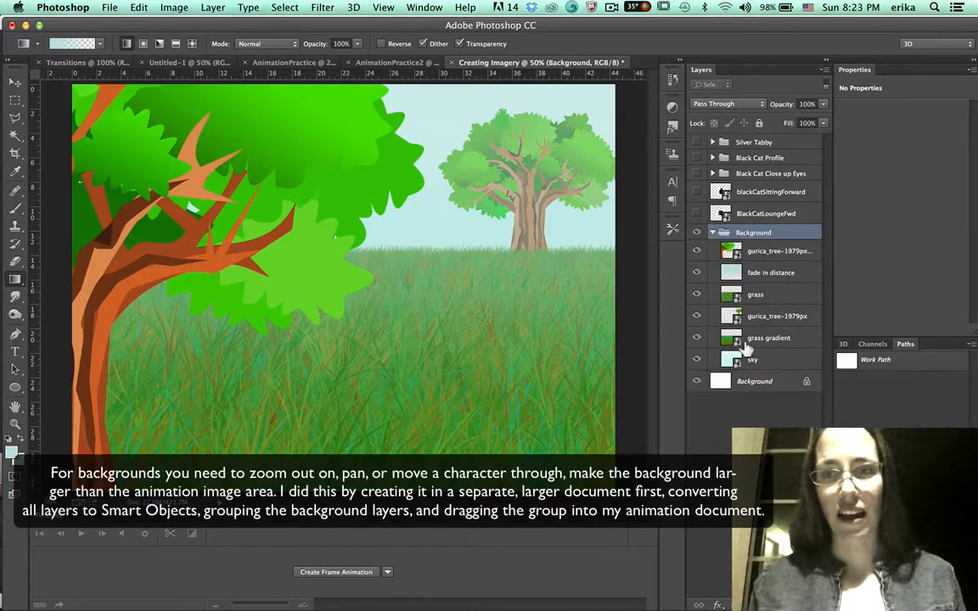
{"action": "left_click", "coordinate": [713, 232]}
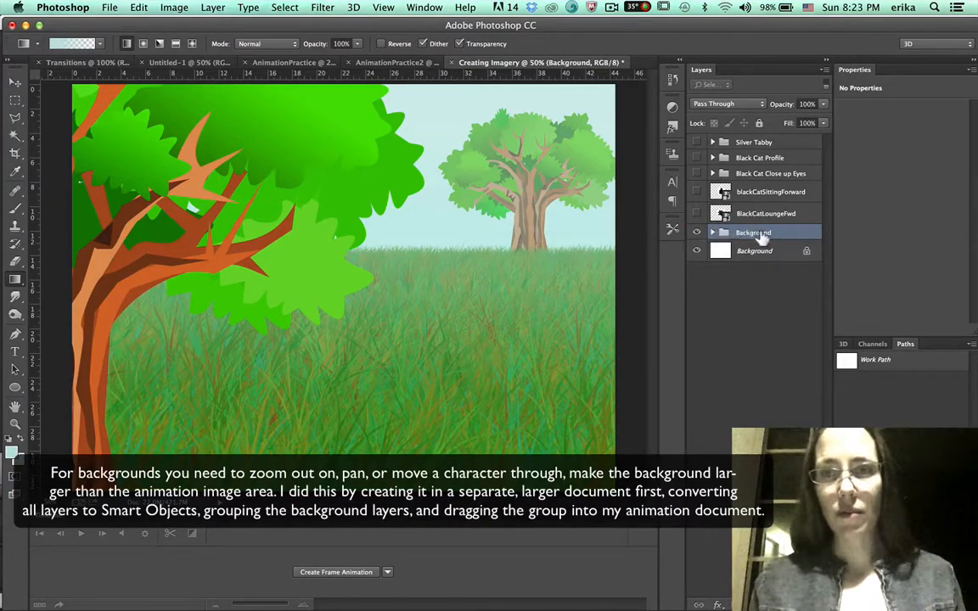
{"action": "left_click_drag", "start_coordinate": [458, 67], "coordinate": [459, 216]}
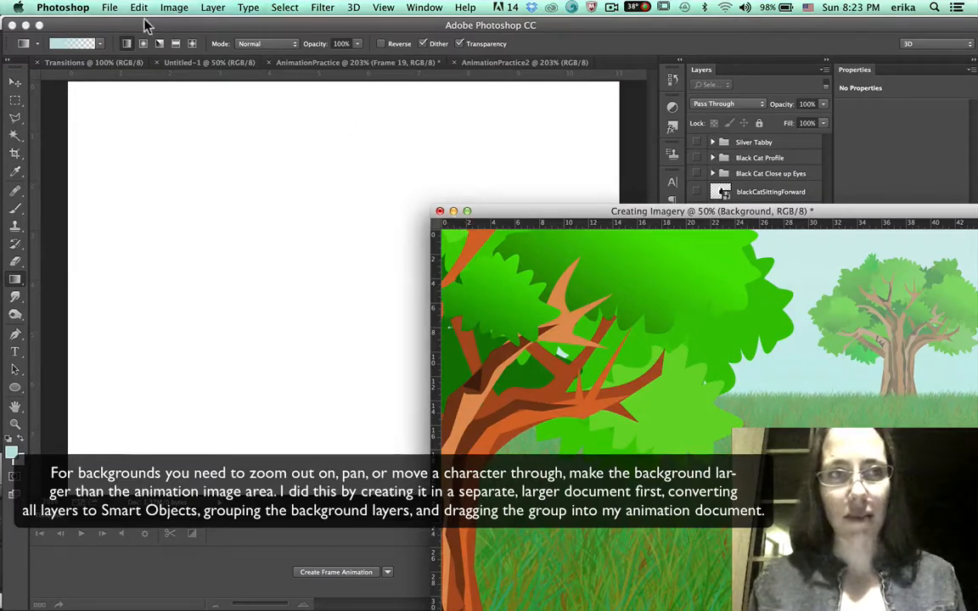
{"action": "left_click", "coordinate": [15, 84]}
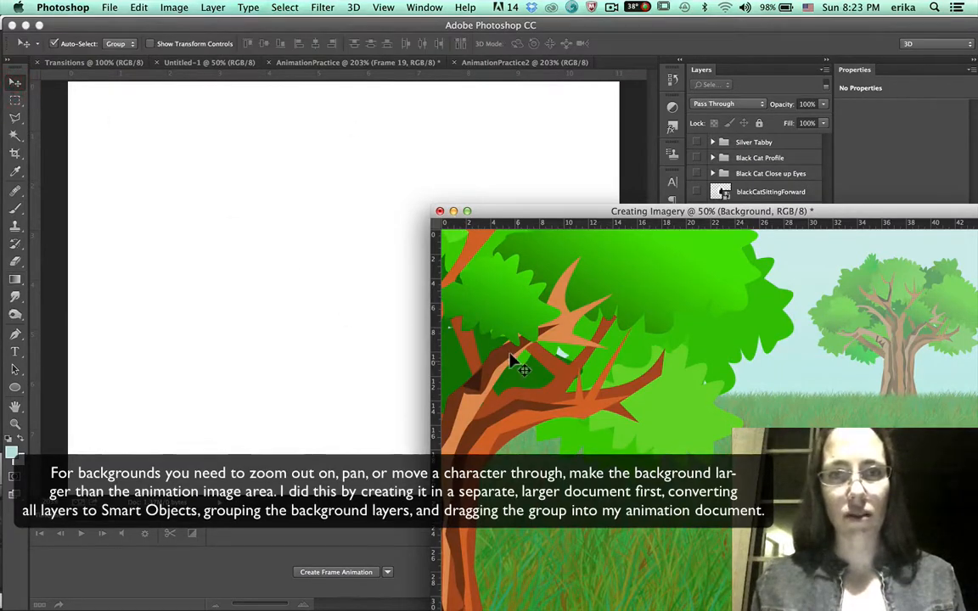
{"action": "left_click_drag", "start_coordinate": [463, 327], "coordinate": [316, 309]}
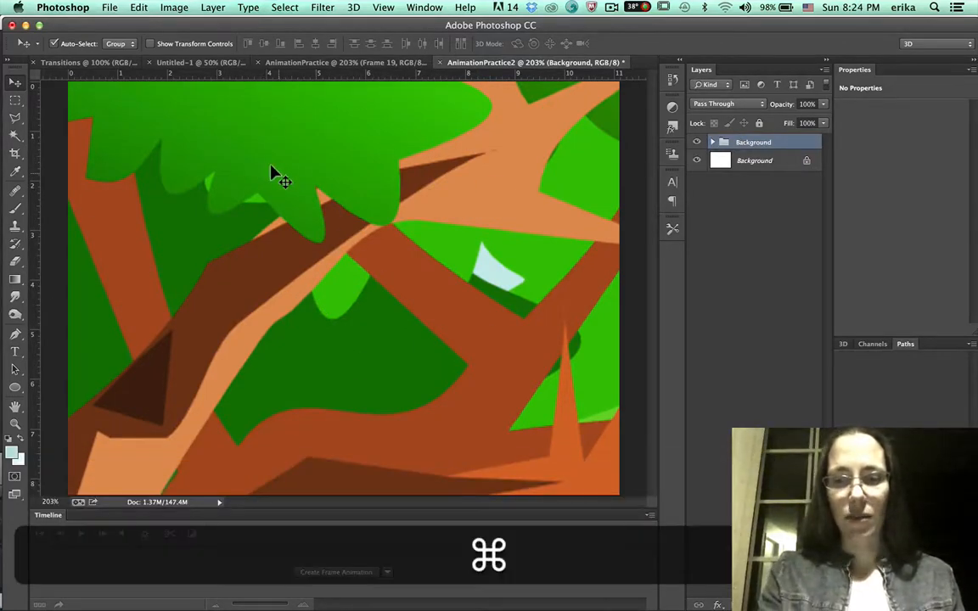
Free-transform the Background group, scaling it down to about 39% and repositioning it over the canvas.
{"action": "key", "text": "super+minus"}
{"action": "key", "text": "super+minus"}
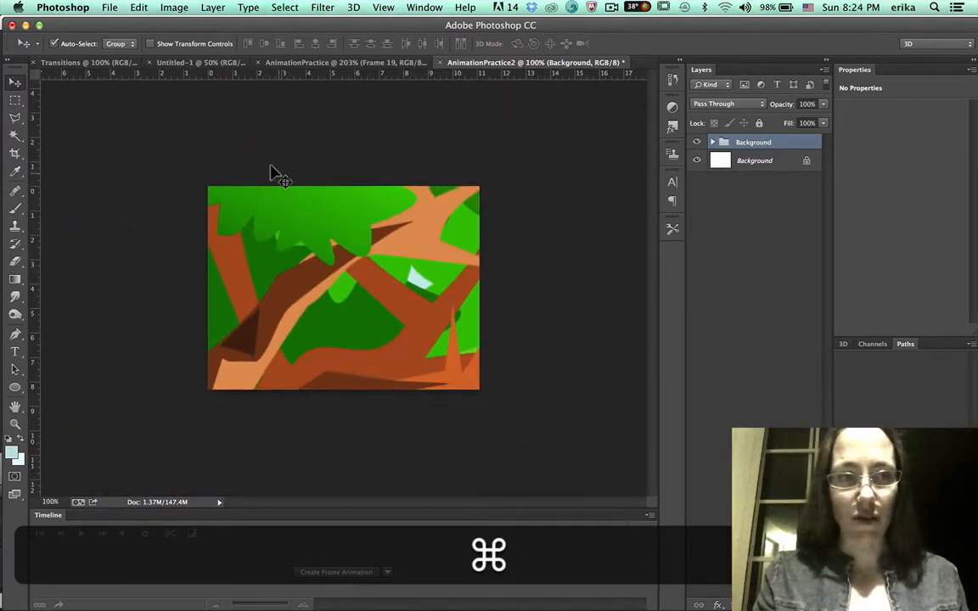
{"action": "key", "text": "super+minus"}
{"action": "key", "text": "super+minus"}
{"action": "key", "text": "super+minus"}
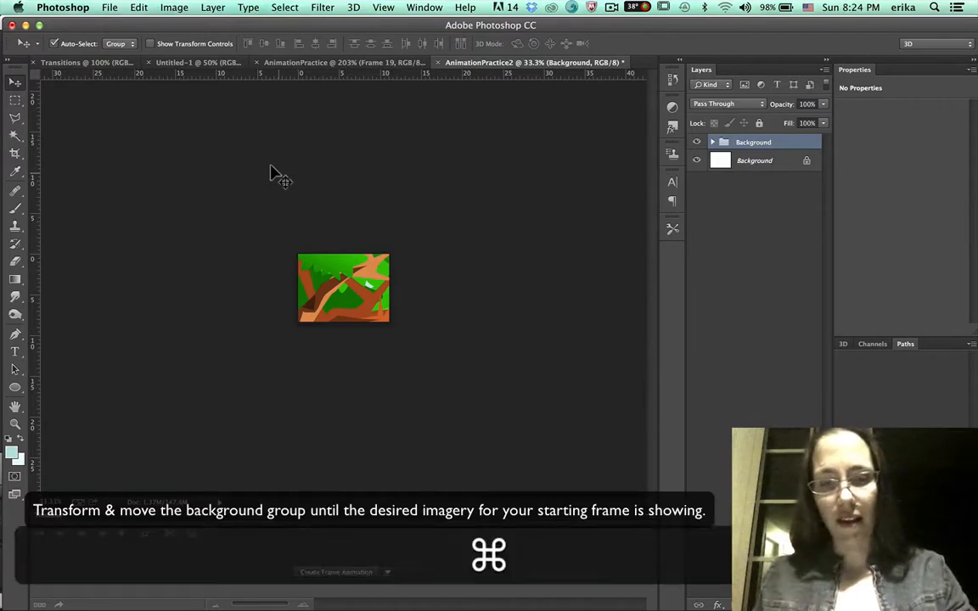
{"action": "key", "text": "super+t"}
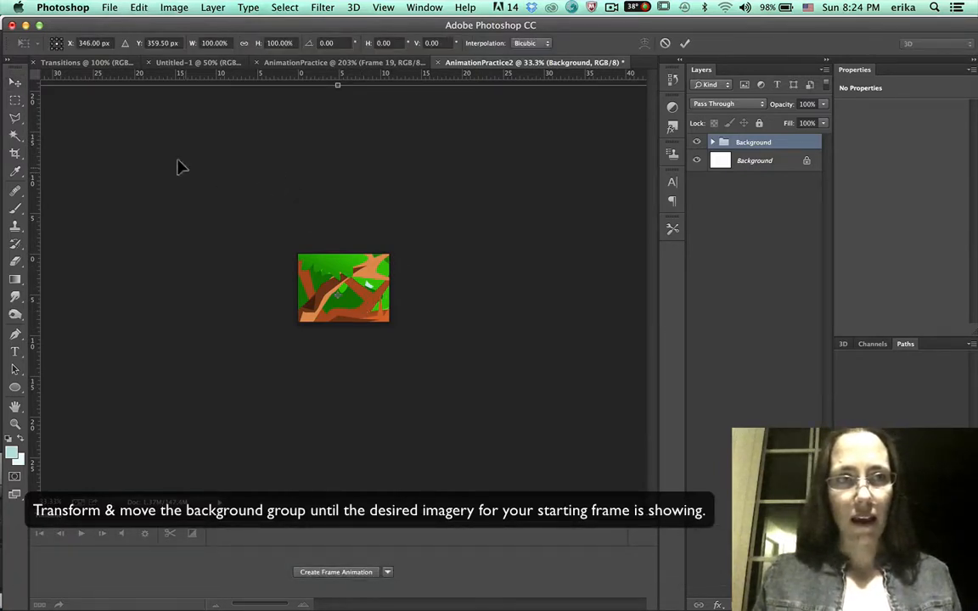
{"action": "key", "text": "super+minus"}
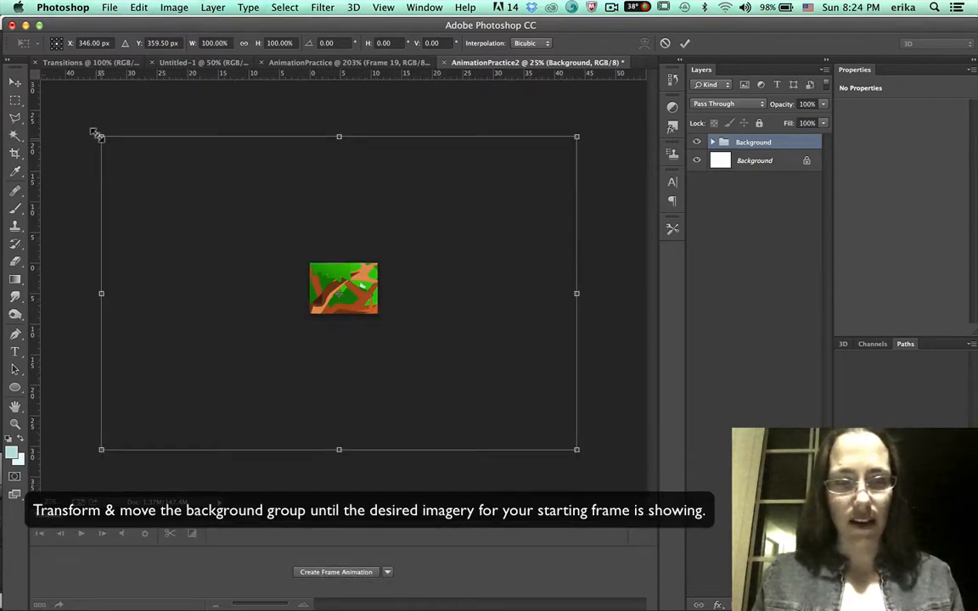
{"action": "left_click_drag", "start_coordinate": [96, 134], "coordinate": [239, 235]}
{"action": "left_click_drag", "start_coordinate": [319, 293], "coordinate": [268, 284]}
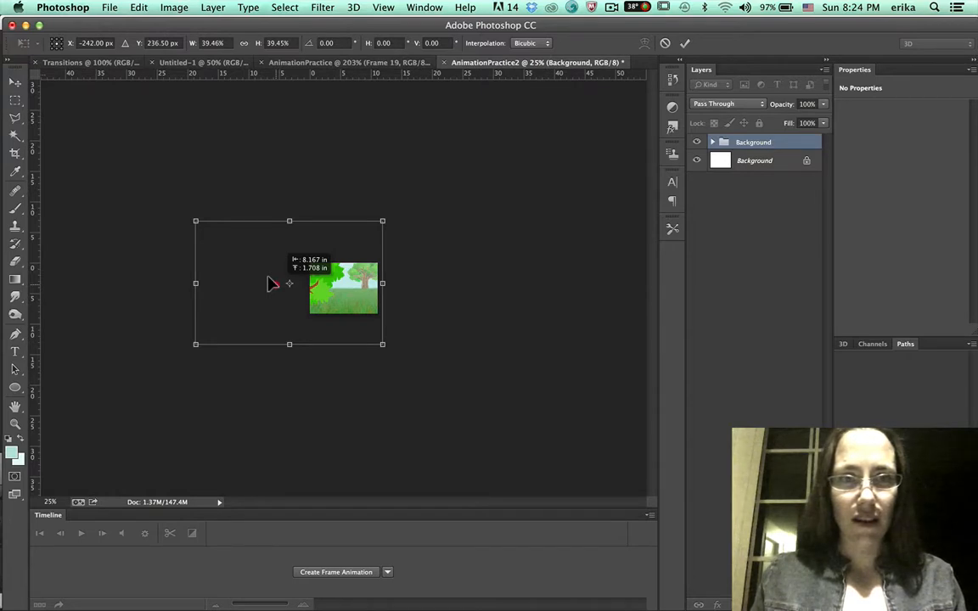
{"action": "left_click_drag", "start_coordinate": [268, 283], "coordinate": [316, 293]}
{"action": "key", "text": "Return"}
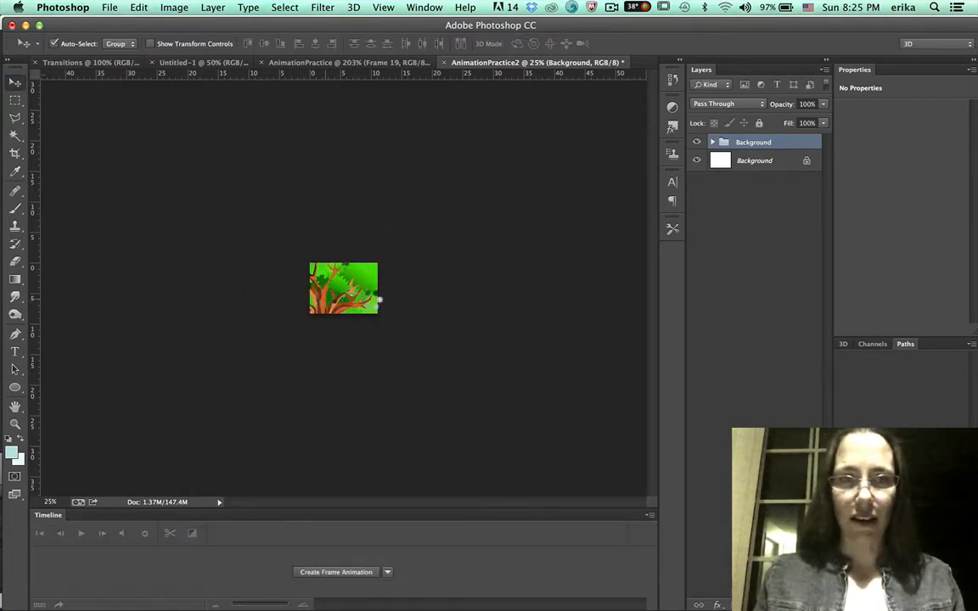
Move the Background group so the tree branches fill the canvas for the starting frame.
{"action": "key", "text": "super+equal"}
{"action": "key", "text": "super+equal"}
{"action": "key", "text": "super+equal"}
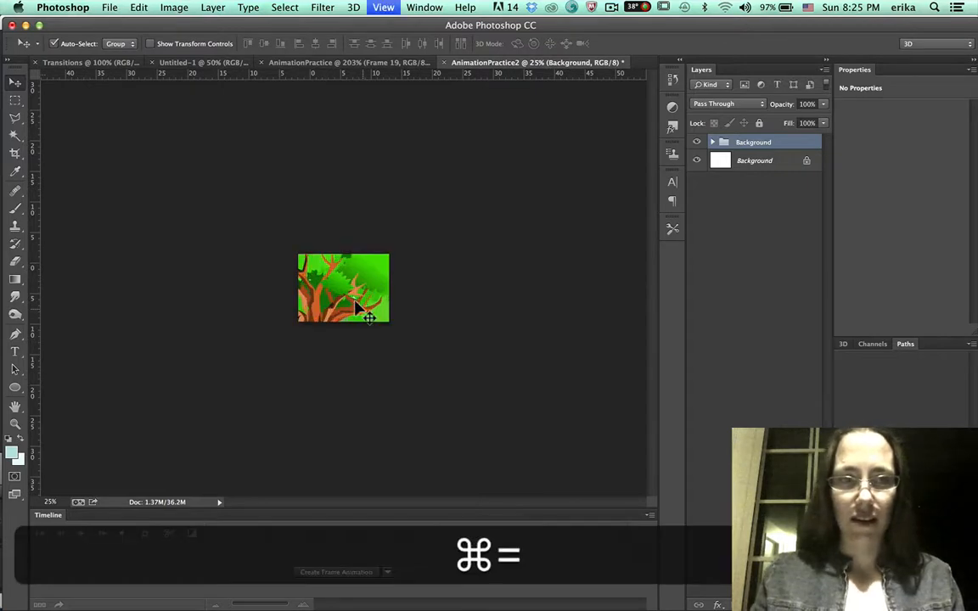
{"action": "key", "text": "super+equal"}
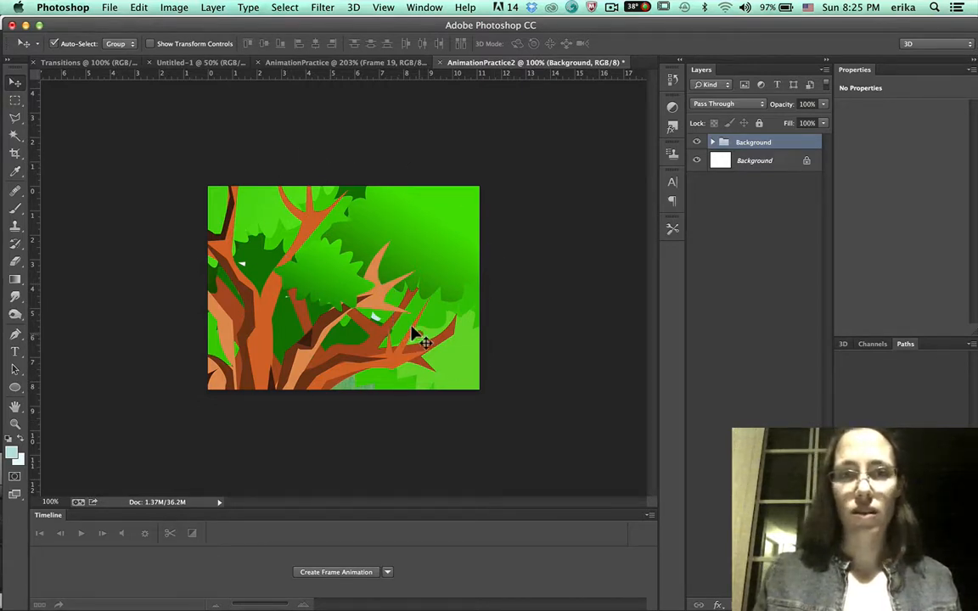
{"action": "left_click_drag", "start_coordinate": [413, 331], "coordinate": [234, 299]}
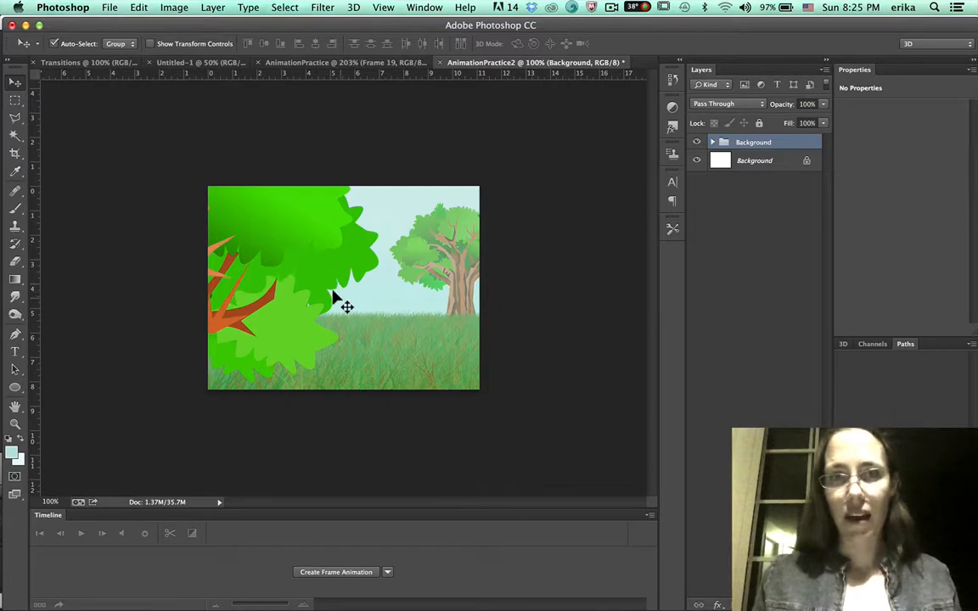
{"action": "left_click_drag", "start_coordinate": [343, 292], "coordinate": [492, 312]}
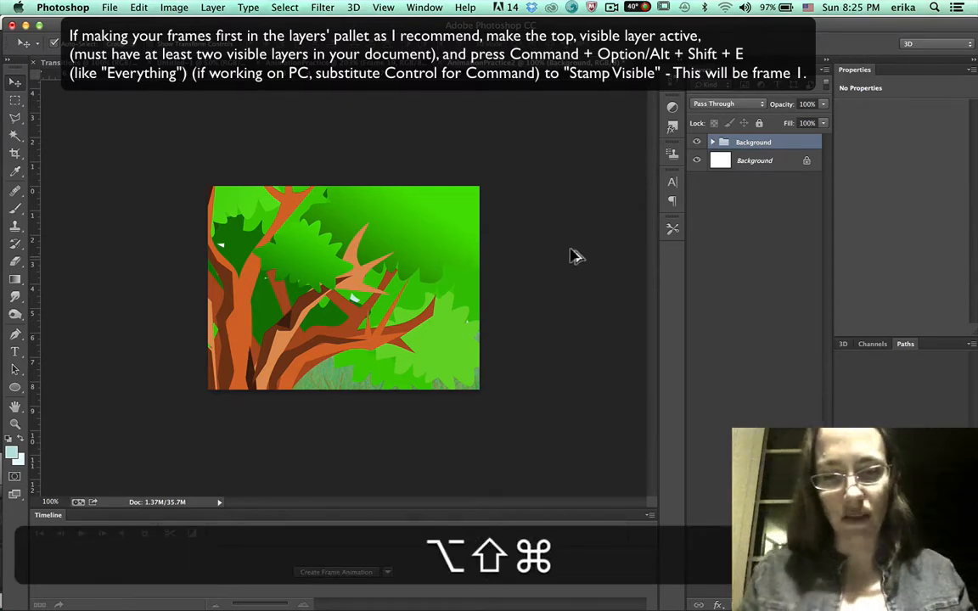
Stamp all visible layers into a new frame layer and hide that layer.
{"action": "key", "text": "alt+shift+super+e"}
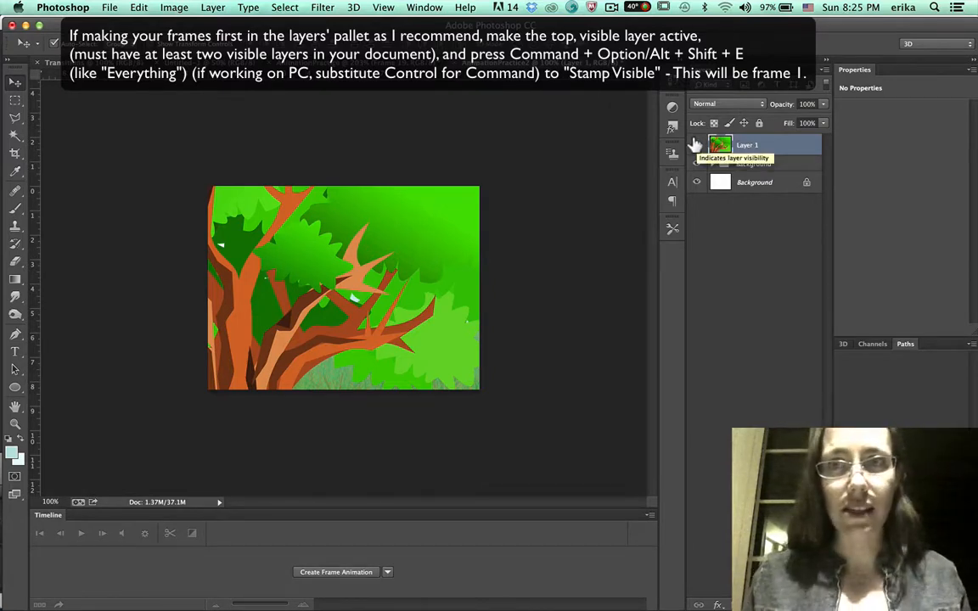
{"action": "left_click", "coordinate": [695, 145]}
Free-transform the Background group, scaling it down slightly from its center for the next frame.
{"action": "left_click", "coordinate": [755, 163]}
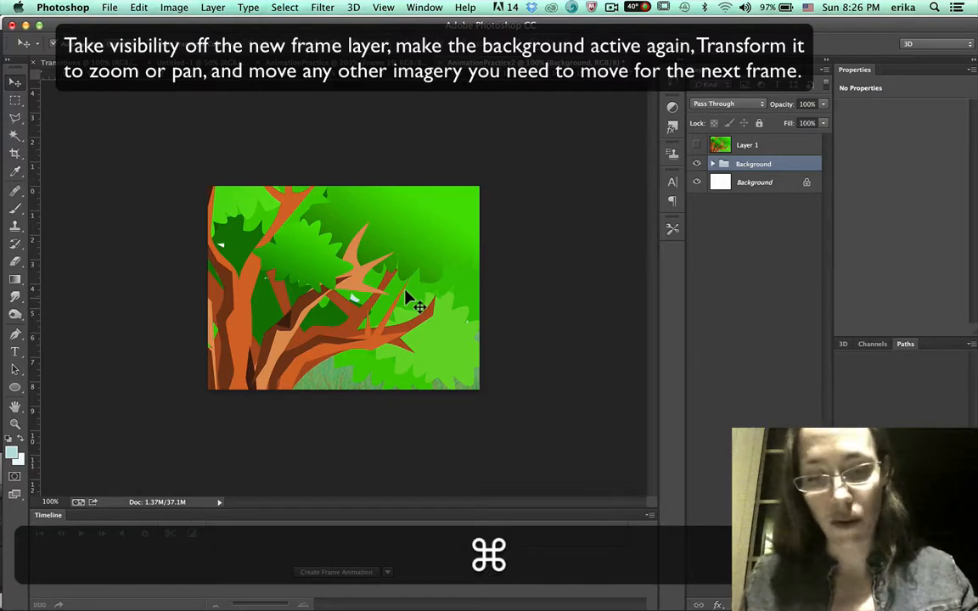
{"action": "key", "text": "super+t"}
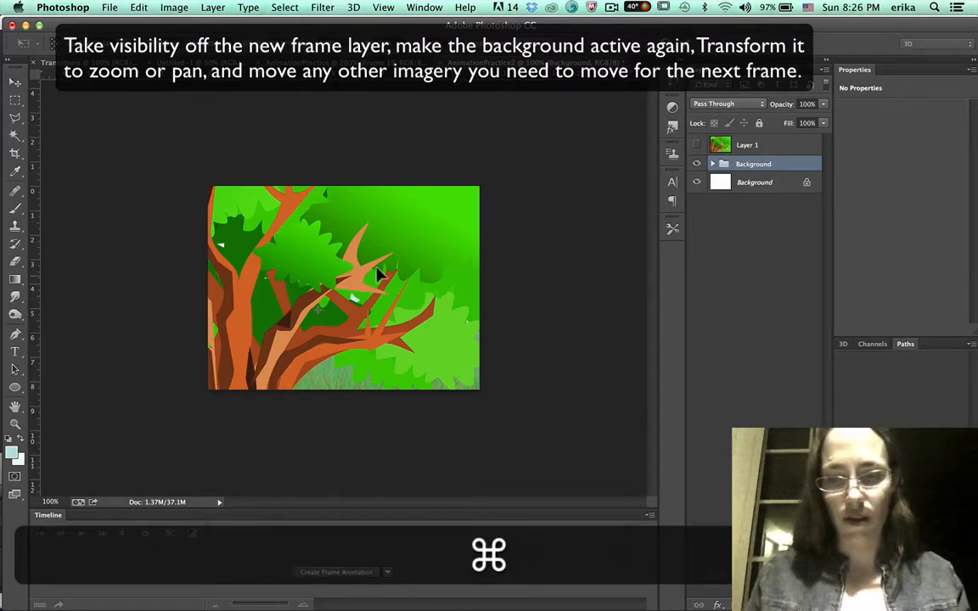
{"action": "key", "text": "super+minus"}
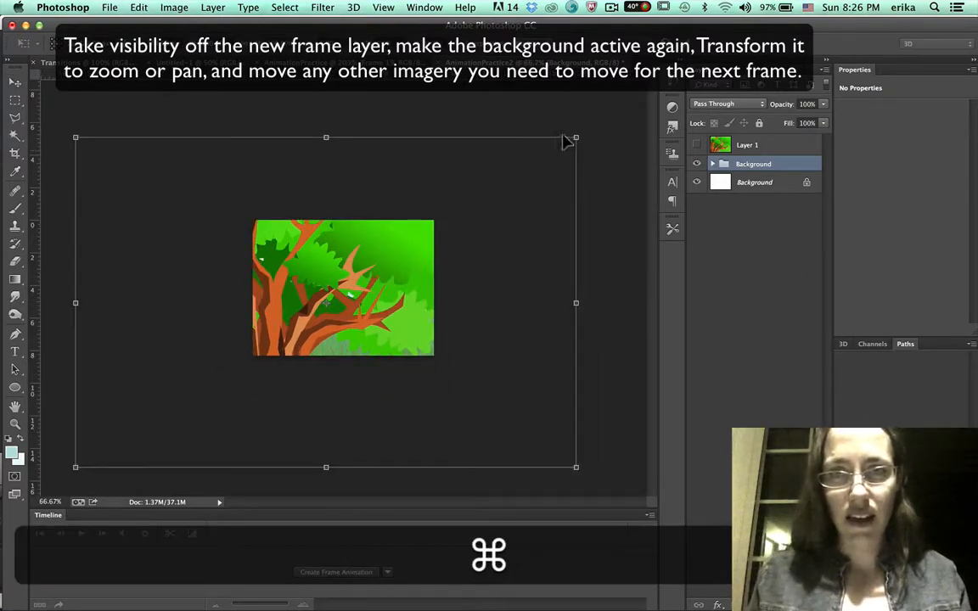
{"action": "key", "text": "shift"}
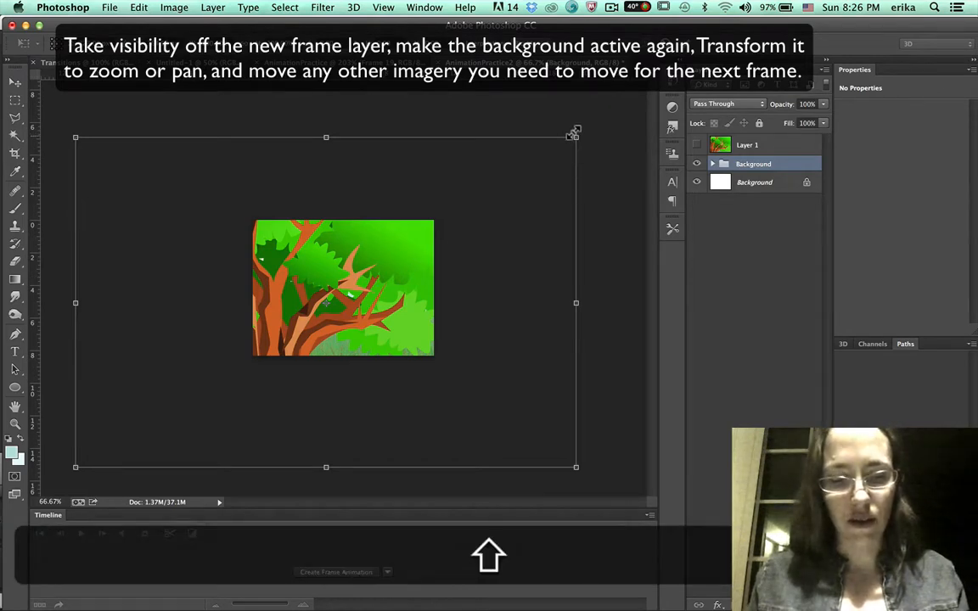
{"action": "key", "text": "alt"}
{"action": "left_click_drag", "start_coordinate": [572, 135], "coordinate": [555, 150]}
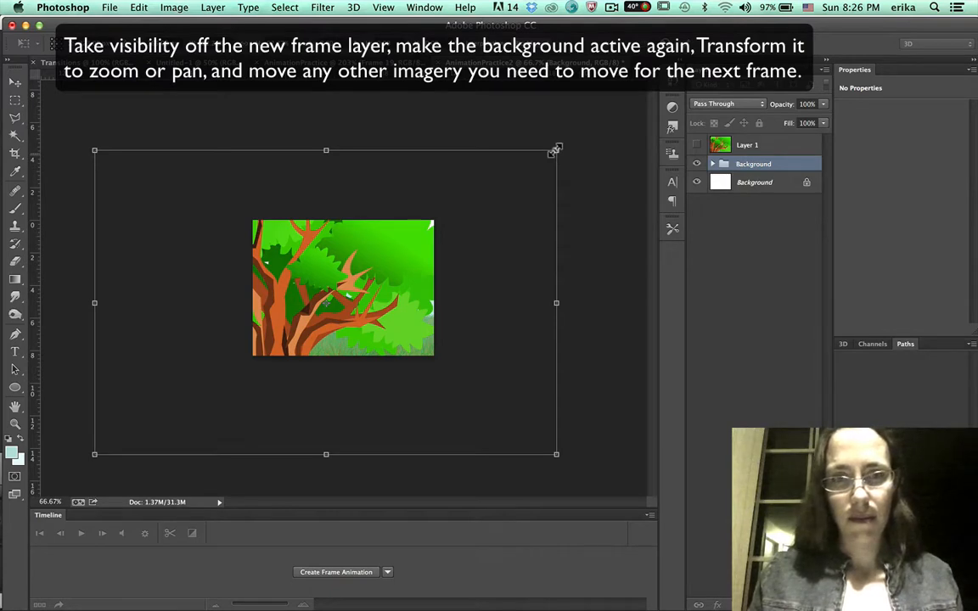
{"action": "key", "text": "super+z"}
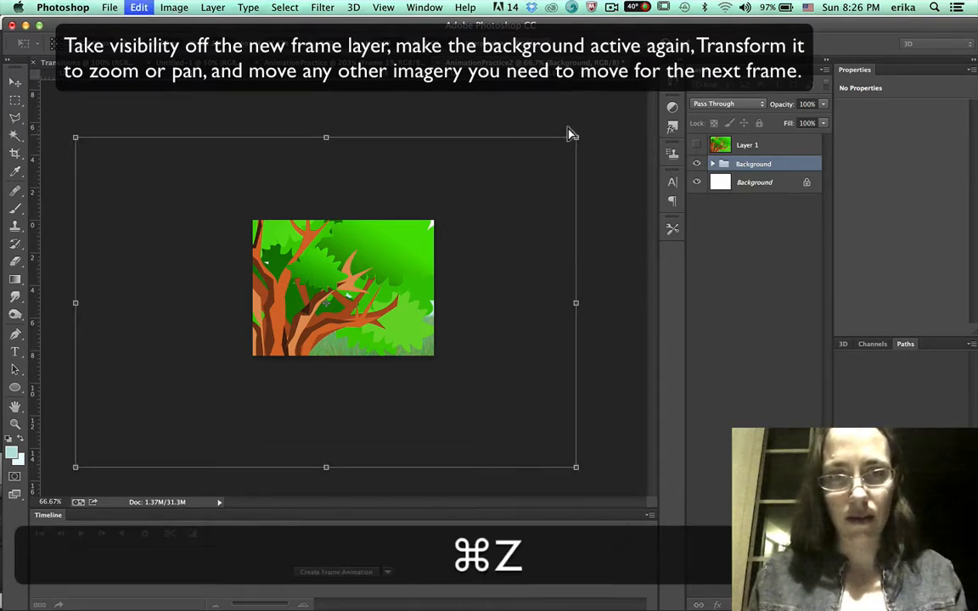
{"action": "left_click_drag", "start_coordinate": [573, 133], "coordinate": [549, 147]}
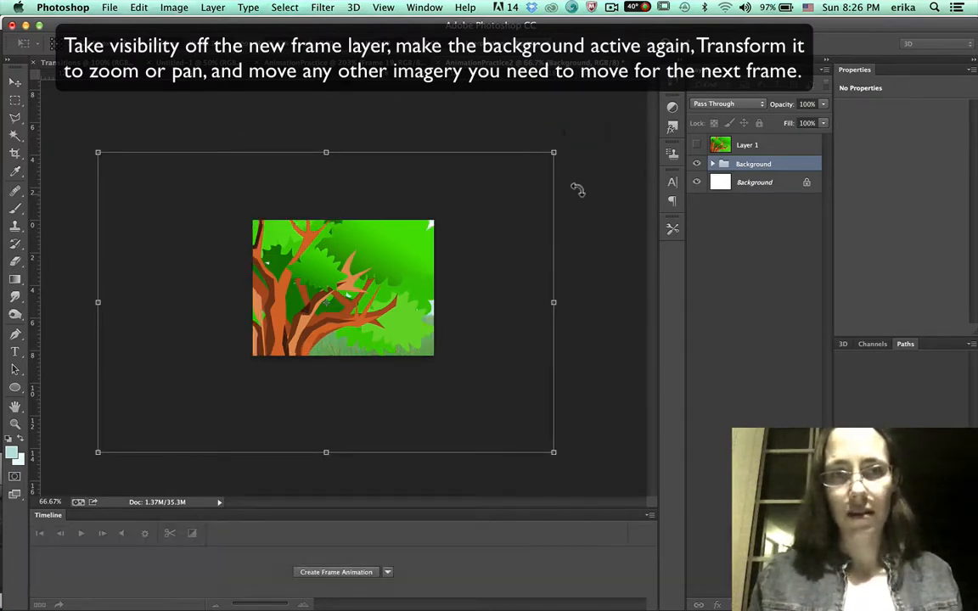
{"action": "key", "text": "Return"}
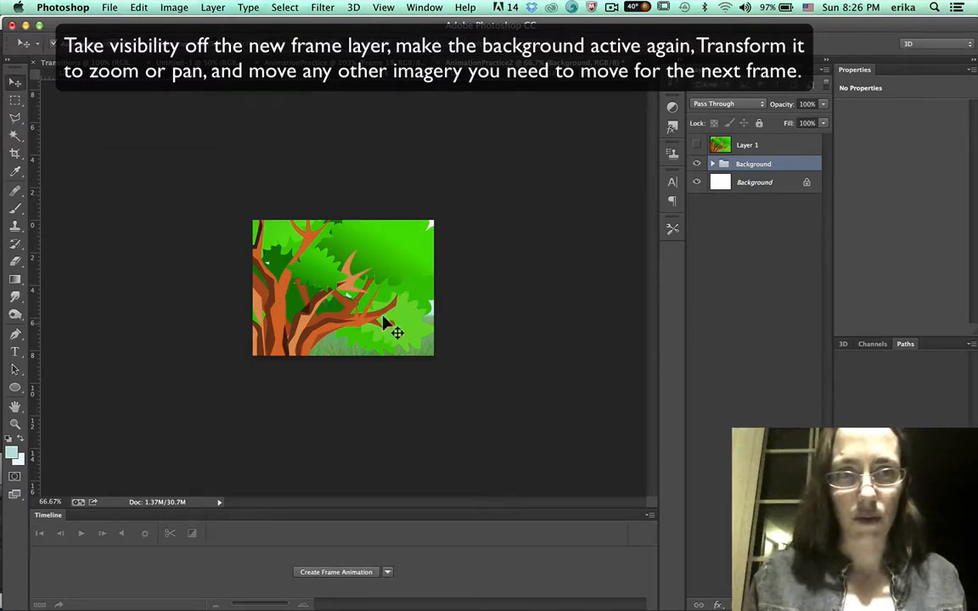
Nudge the Background group into place, comparing it against the first stamped frame layer.
{"action": "left_click_drag", "start_coordinate": [386, 323], "coordinate": [369, 323]}
{"action": "left_click_drag", "start_coordinate": [370, 321], "coordinate": [374, 307]}
{"action": "left_click", "coordinate": [697, 144]}
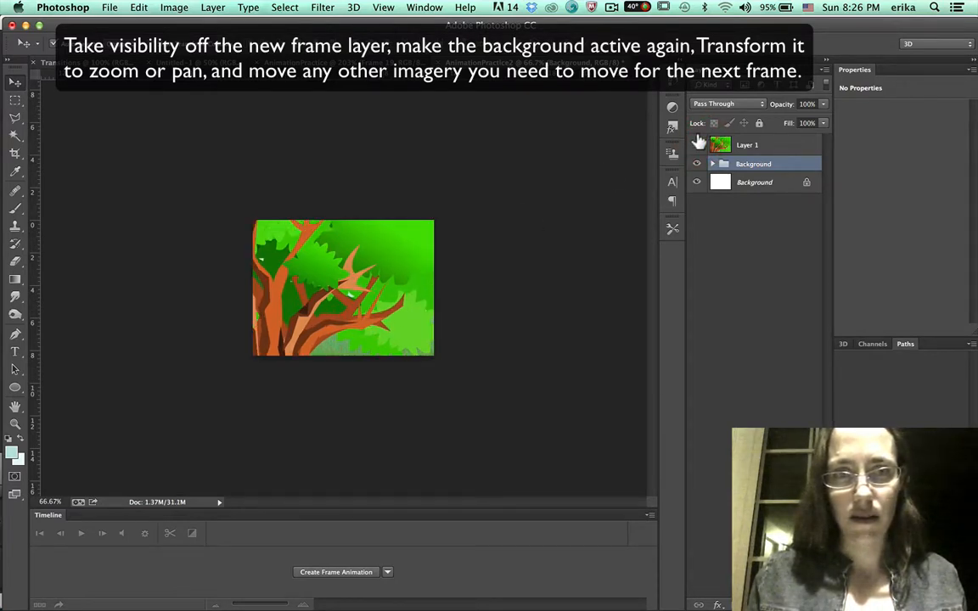
{"action": "left_click", "coordinate": [697, 144]}
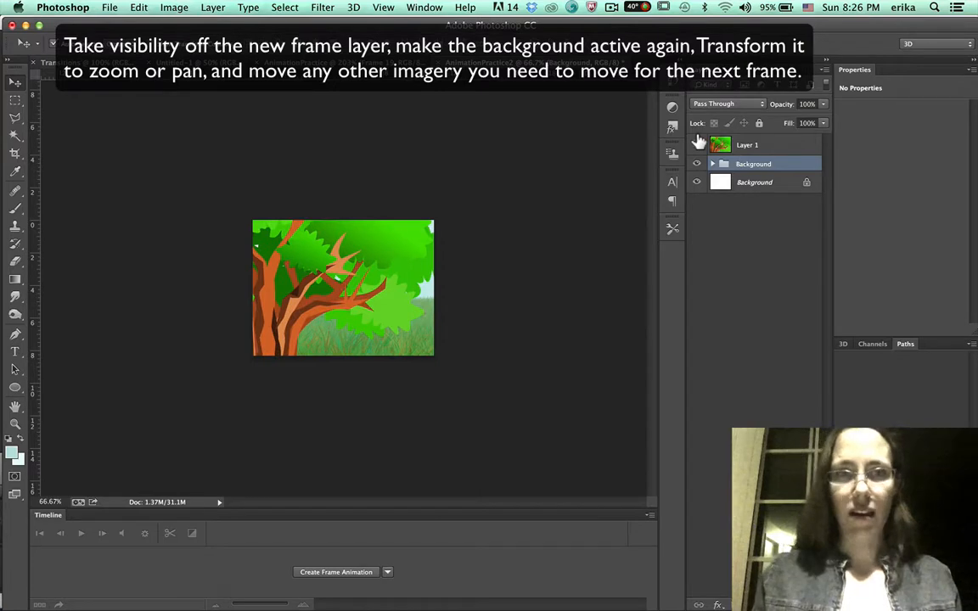
{"action": "left_click", "coordinate": [698, 142]}
{"action": "left_click", "coordinate": [697, 143]}
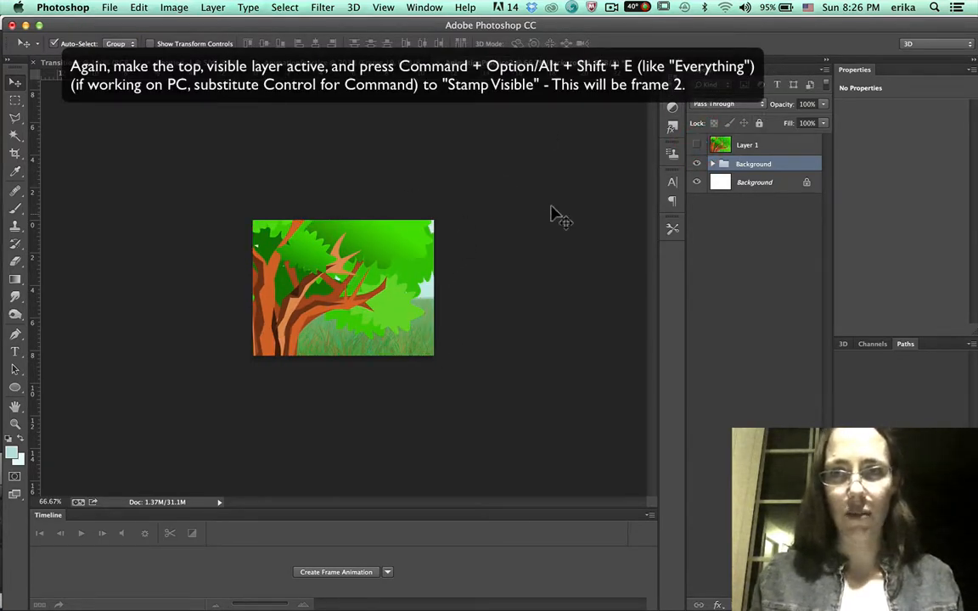
Stamp all visible layers into a second frame layer and hide it.
{"action": "key", "text": "super+alt+shift+e"}
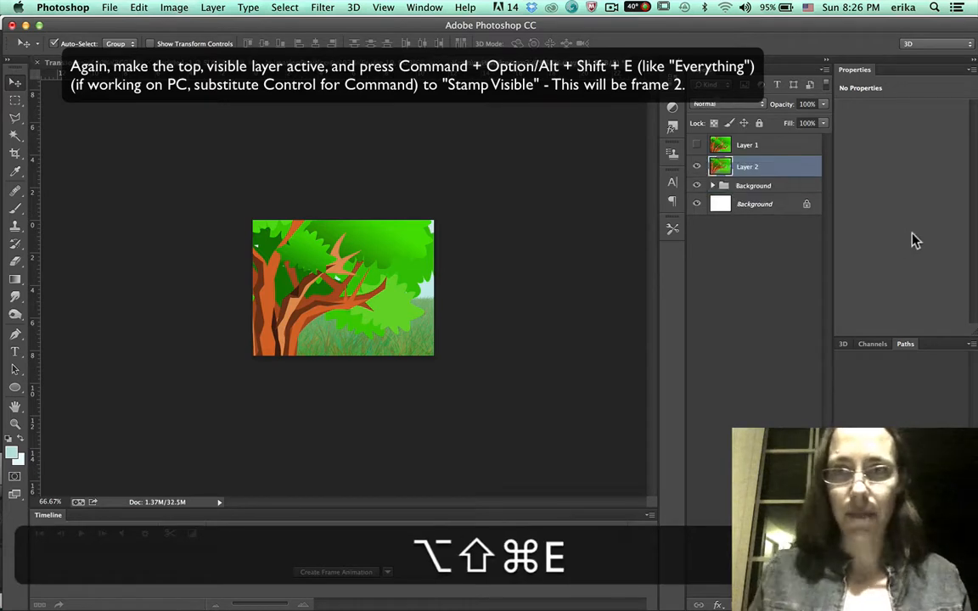
{"action": "left_click", "coordinate": [696, 165]}
Free-transform the Background group, scaling it from its center to about 90% and shifting it slightly up-left, and commit.
{"action": "left_click", "coordinate": [754, 185]}
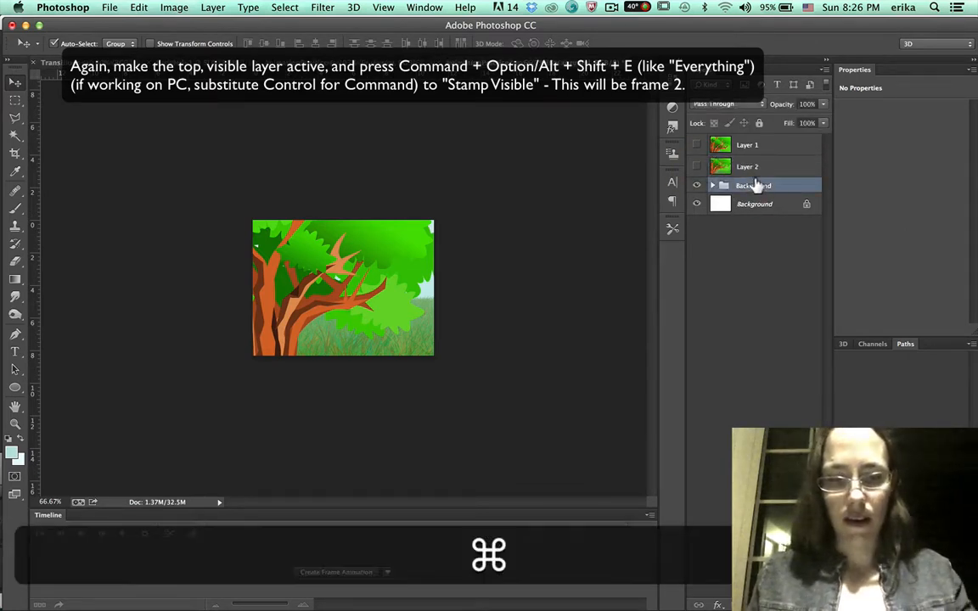
{"action": "key", "text": "super+t"}
{"action": "key", "text": "shift"}
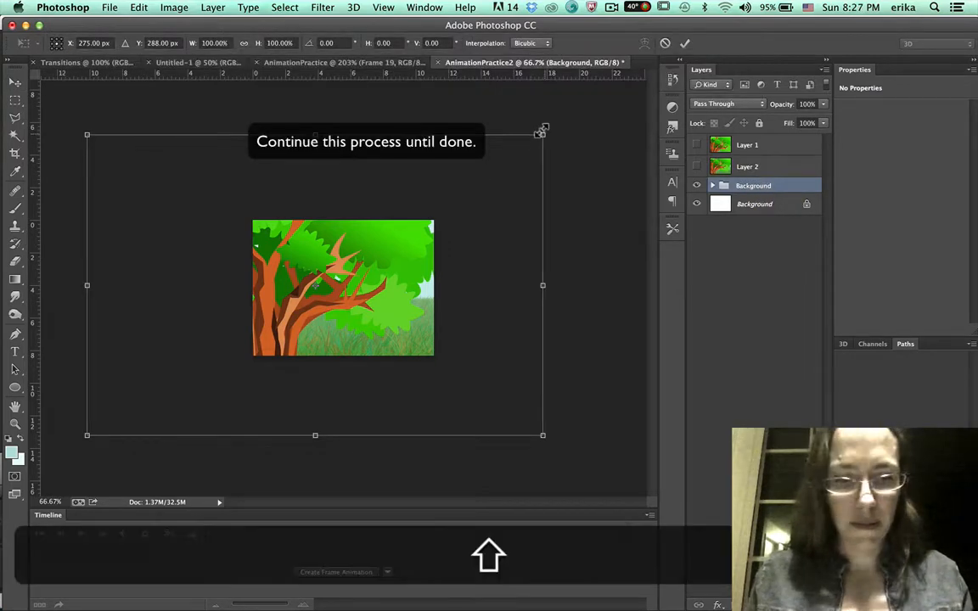
{"action": "key", "text": "alt"}
{"action": "left_click_drag", "start_coordinate": [540, 133], "coordinate": [517, 140]}
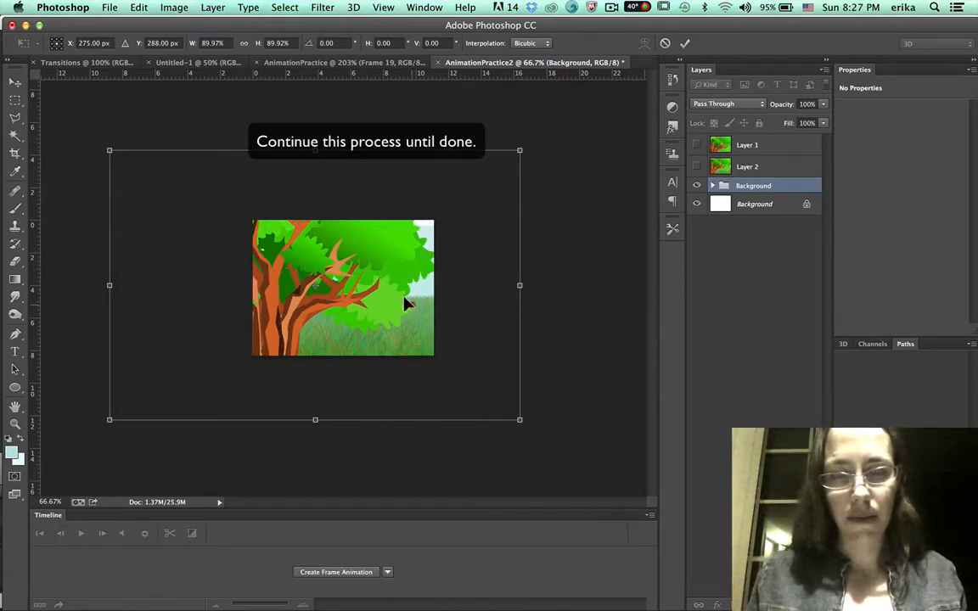
{"action": "left_click_drag", "start_coordinate": [405, 303], "coordinate": [397, 289]}
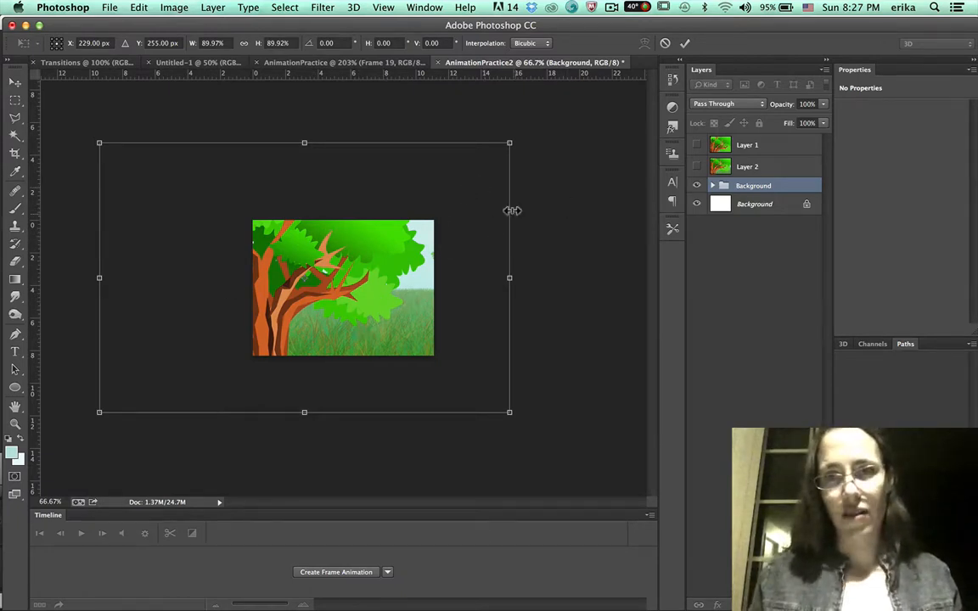
{"action": "left_click", "coordinate": [695, 167]}
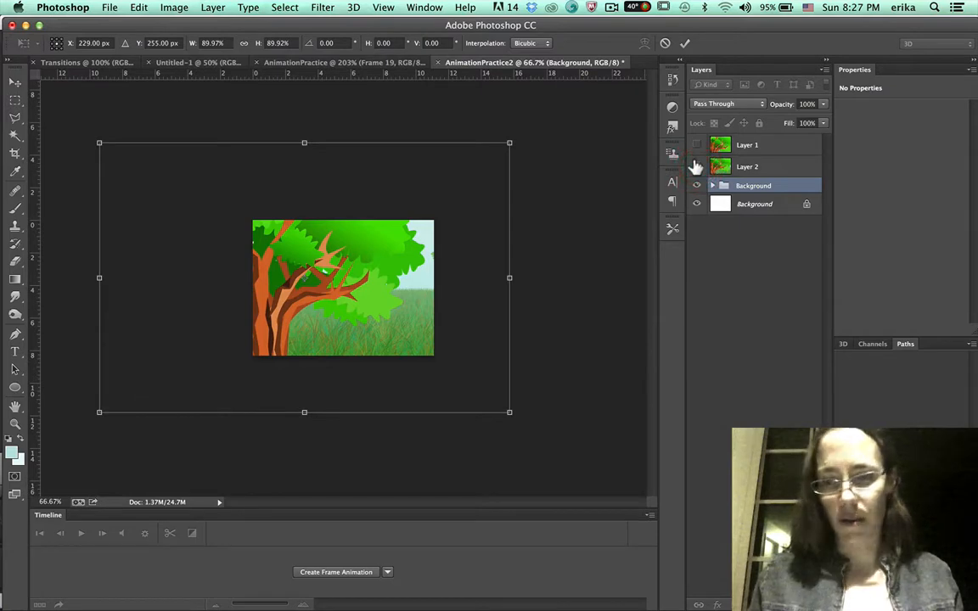
{"action": "key", "text": "Return"}
Compare against the second frame layer, stamp all visible layers into a third frame layer and hide it.
{"action": "left_click", "coordinate": [695, 167]}
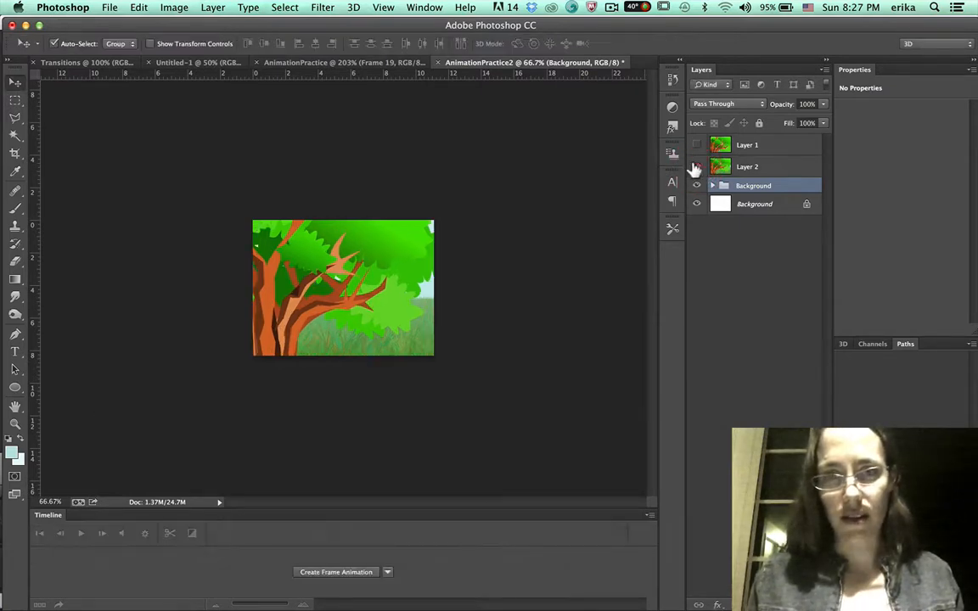
{"action": "left_click", "coordinate": [695, 166]}
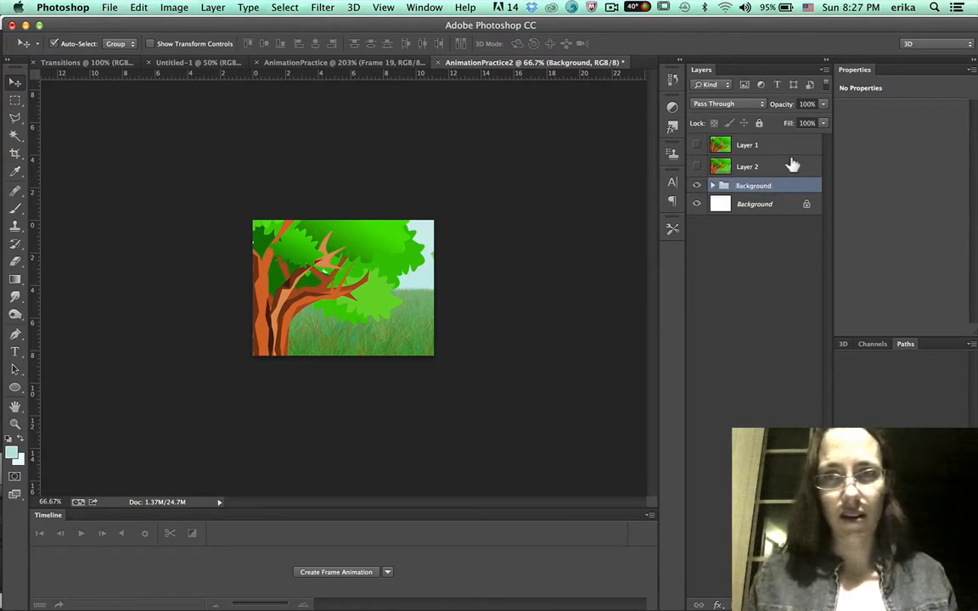
{"action": "key", "text": "alt+shift+super+e"}
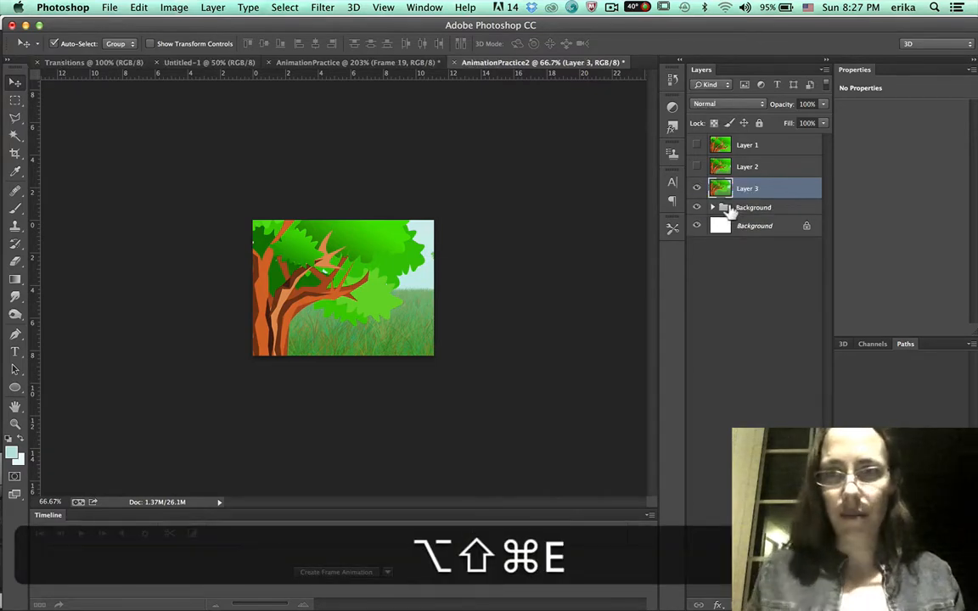
{"action": "left_click", "coordinate": [695, 188]}
Free-transform the Background group again, scaling it to about 89.6% and moving it slightly up-left, and commit.
{"action": "left_click", "coordinate": [768, 208]}
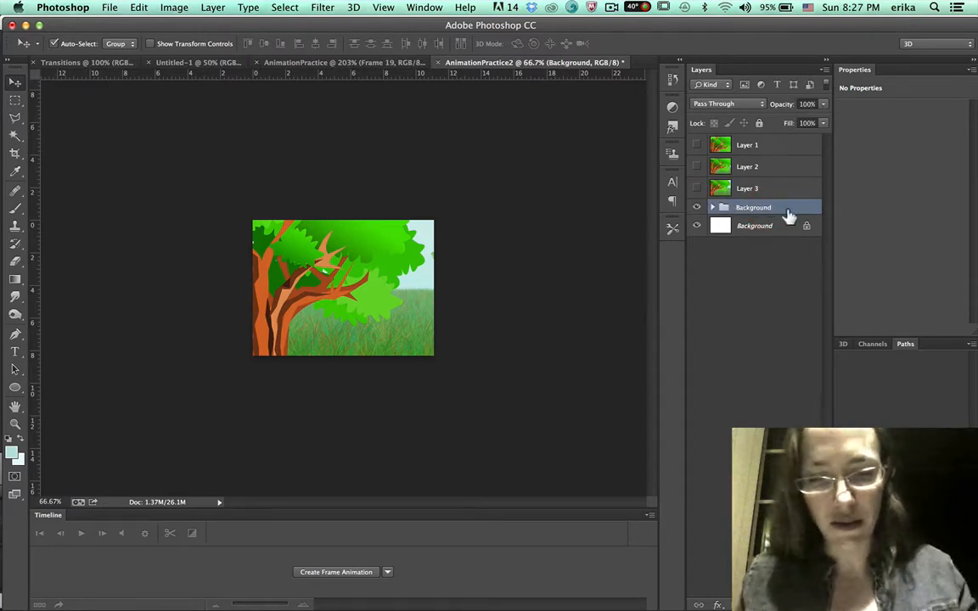
{"action": "key", "text": "super+t"}
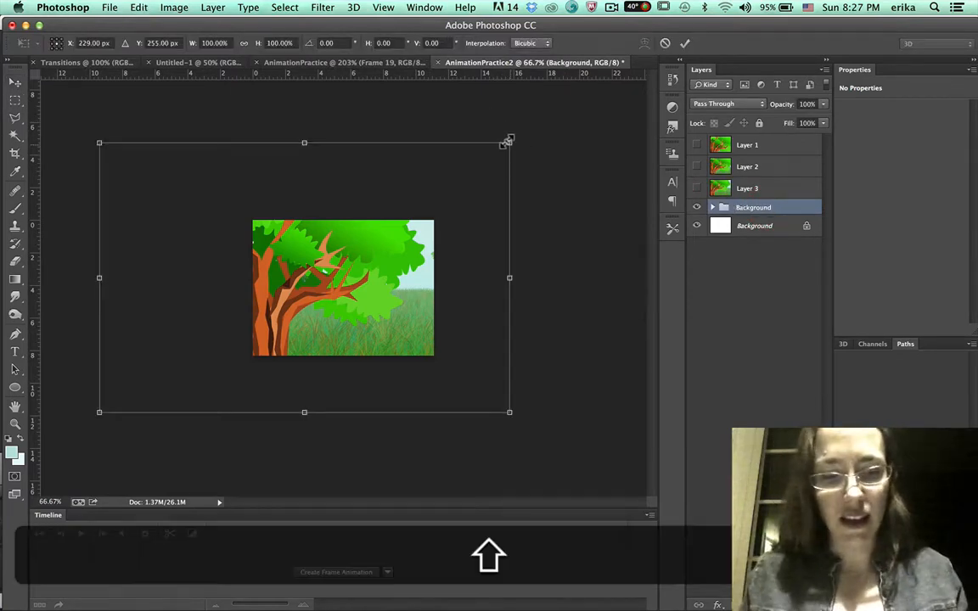
{"action": "left_click_drag", "start_coordinate": [507, 140], "coordinate": [486, 156]}
{"action": "mouse_move", "coordinate": [410, 302]}
{"action": "left_mouse_down"}
{"action": "mouse_move", "coordinate": [408, 290]}
{"action": "mouse_move", "coordinate": [402, 296]}
{"action": "left_mouse_up"}
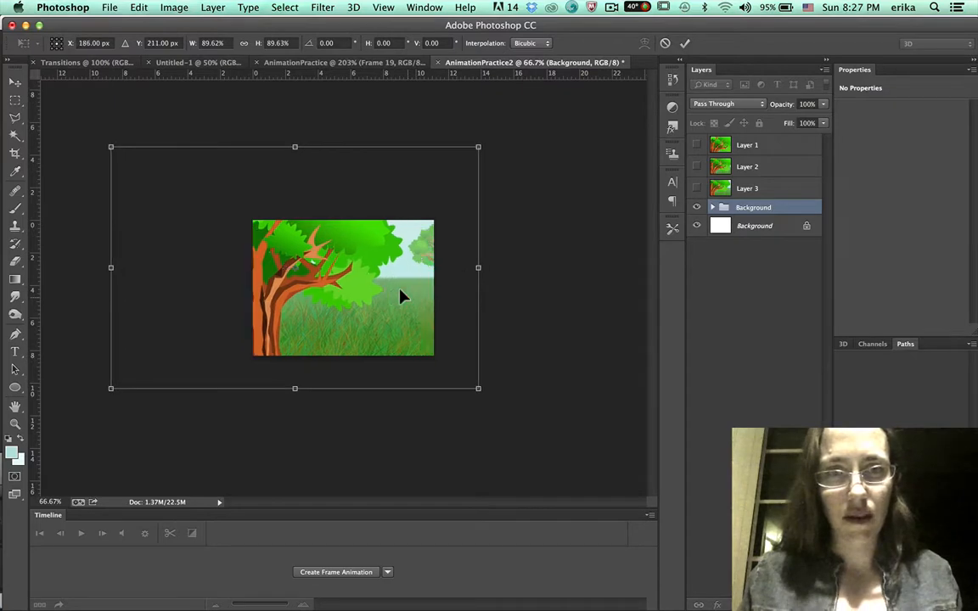
{"action": "key", "text": "Return"}
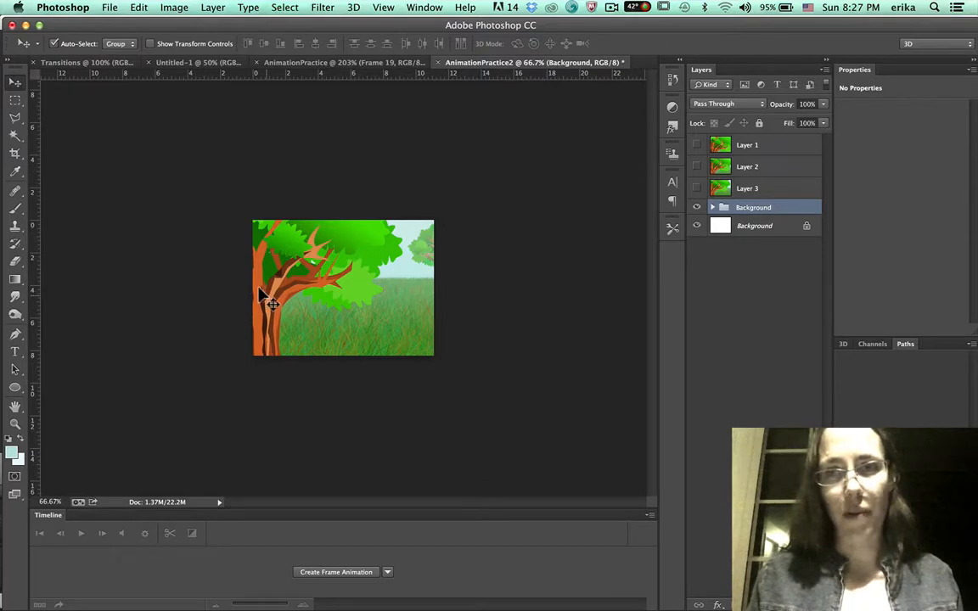
Compare against the third frame layer and stamp all visible layers into a fourth frame layer, hidden afterwards.
{"action": "left_click", "coordinate": [696, 189]}
{"action": "left_click", "coordinate": [696, 188]}
{"action": "left_click", "coordinate": [696, 189]}
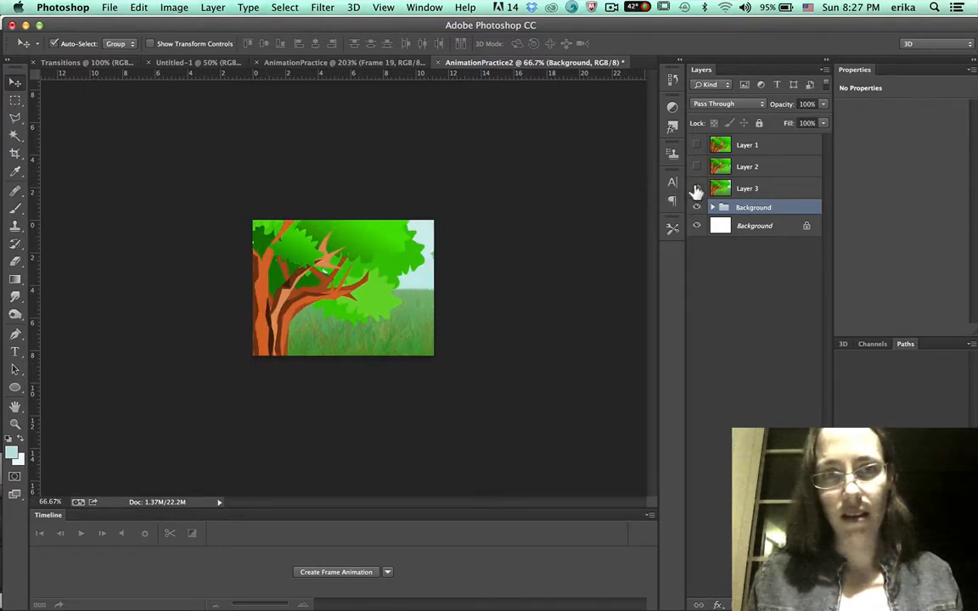
{"action": "left_click", "coordinate": [696, 189]}
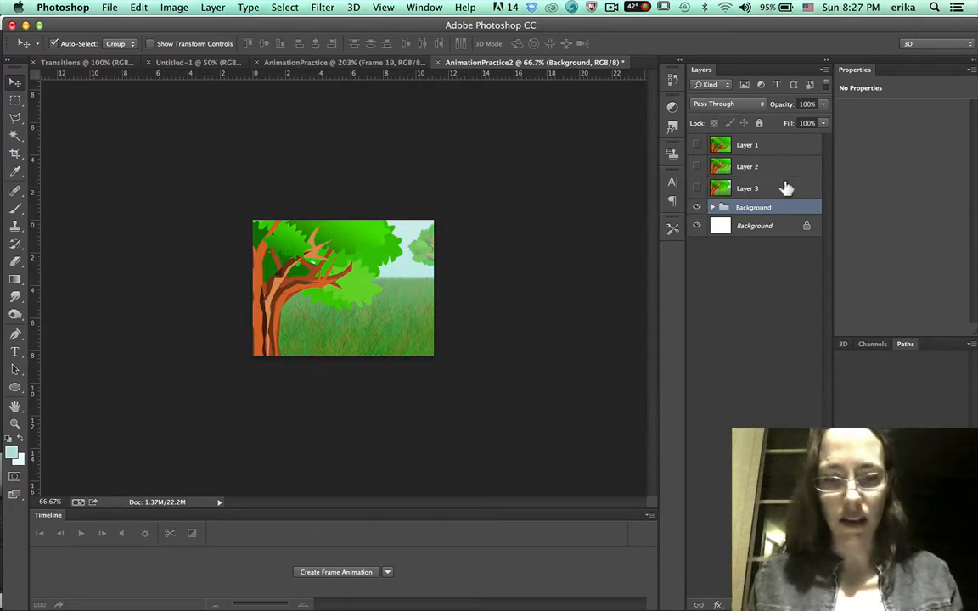
{"action": "key", "text": "alt+shift+super+e"}
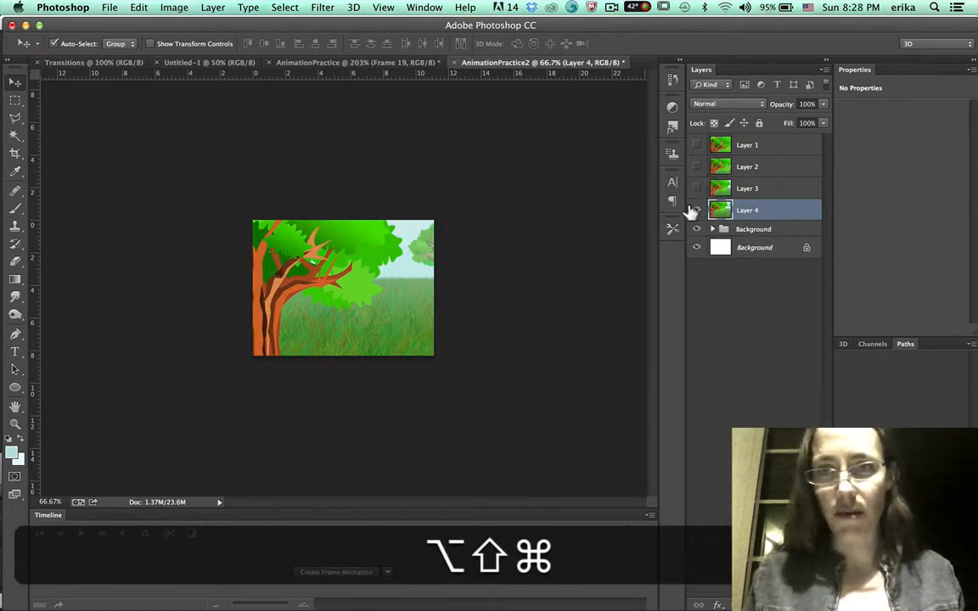
Free-transform the Background group, scaling it to about 89% and shifting it slightly up-left, and commit.
{"action": "left_click", "coordinate": [741, 230]}
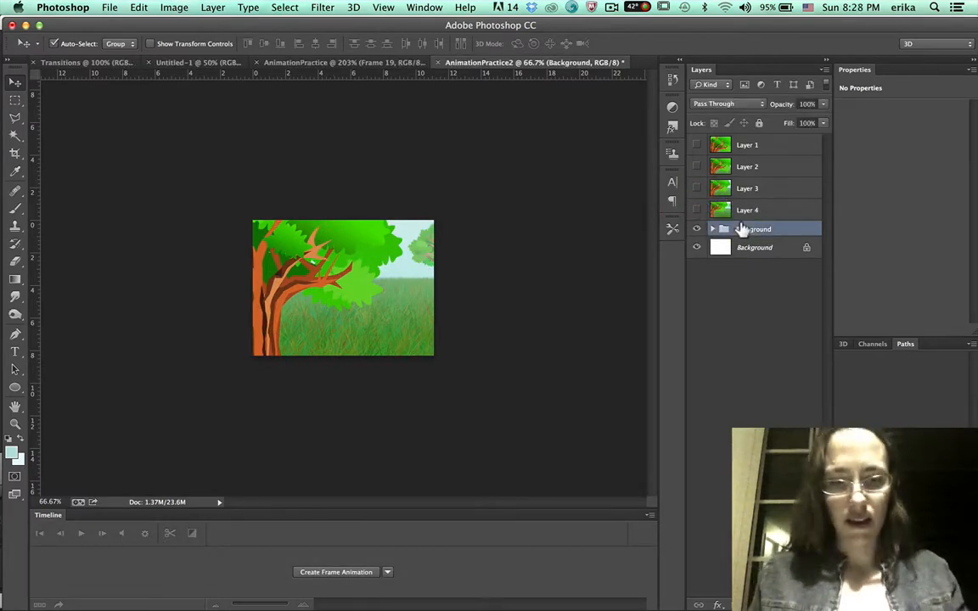
{"action": "key", "text": "super+t"}
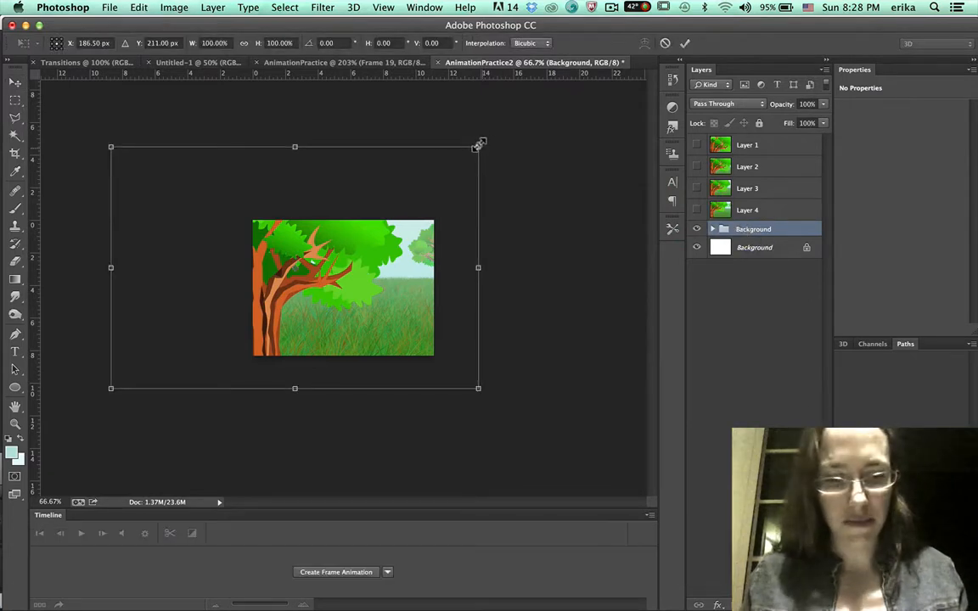
{"action": "left_click_drag", "start_coordinate": [477, 144], "coordinate": [461, 163]}
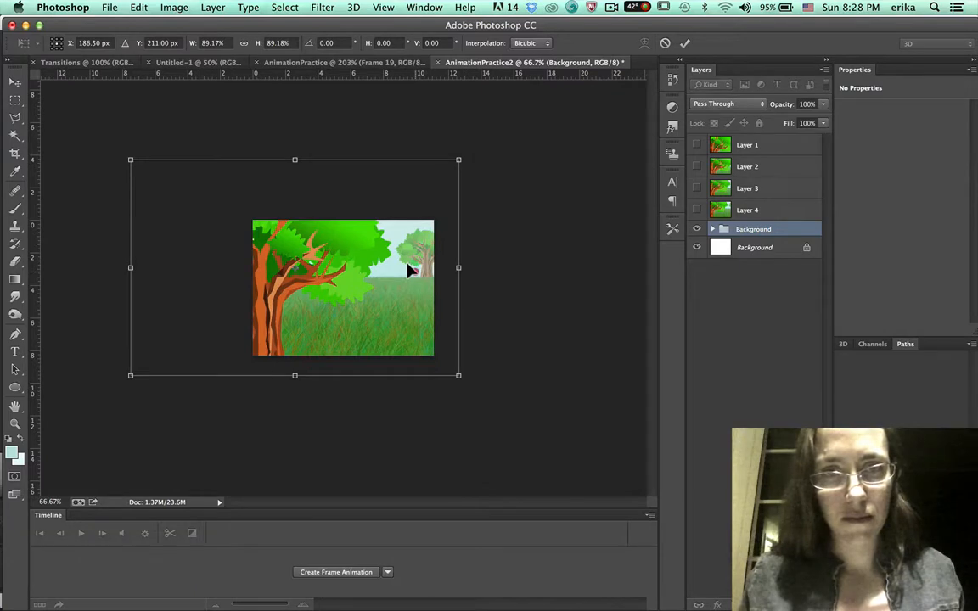
{"action": "left_click_drag", "start_coordinate": [409, 270], "coordinate": [400, 263]}
{"action": "key", "text": "Return"}
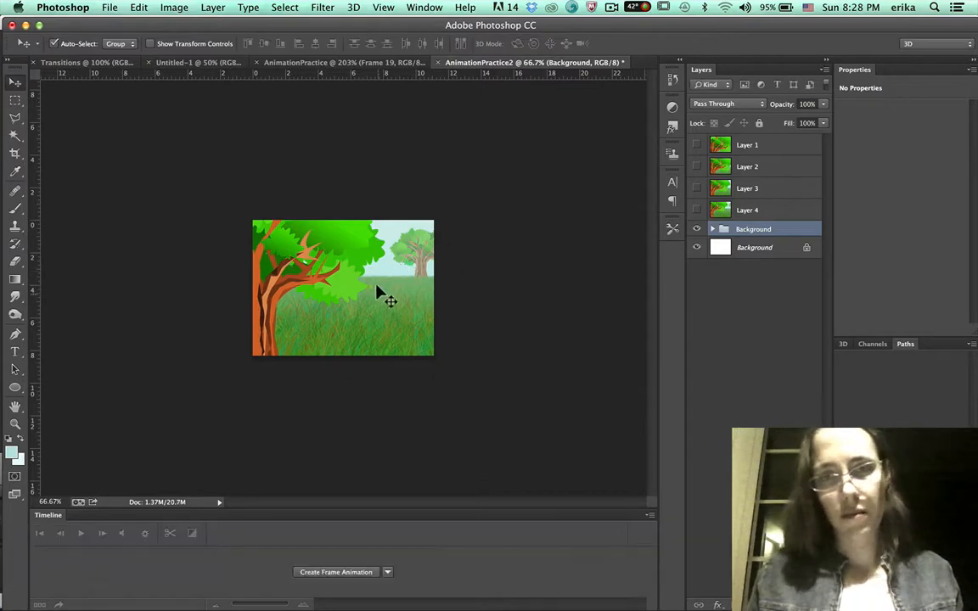
Compare against the fourth frame layer, stamp all visible layers into a fifth frame layer and hide it.
{"action": "left_click", "coordinate": [693, 229]}
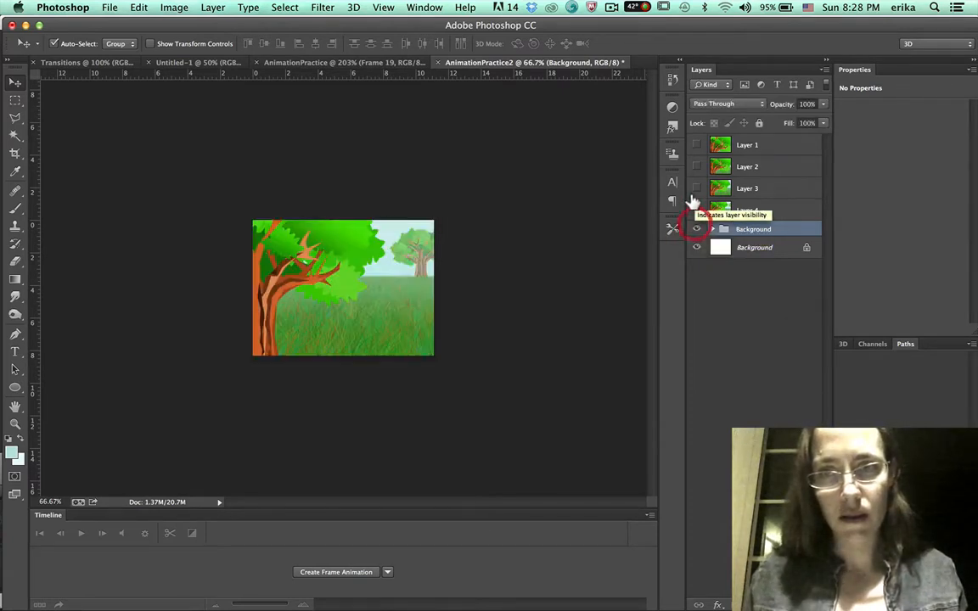
{"action": "left_click", "coordinate": [694, 208]}
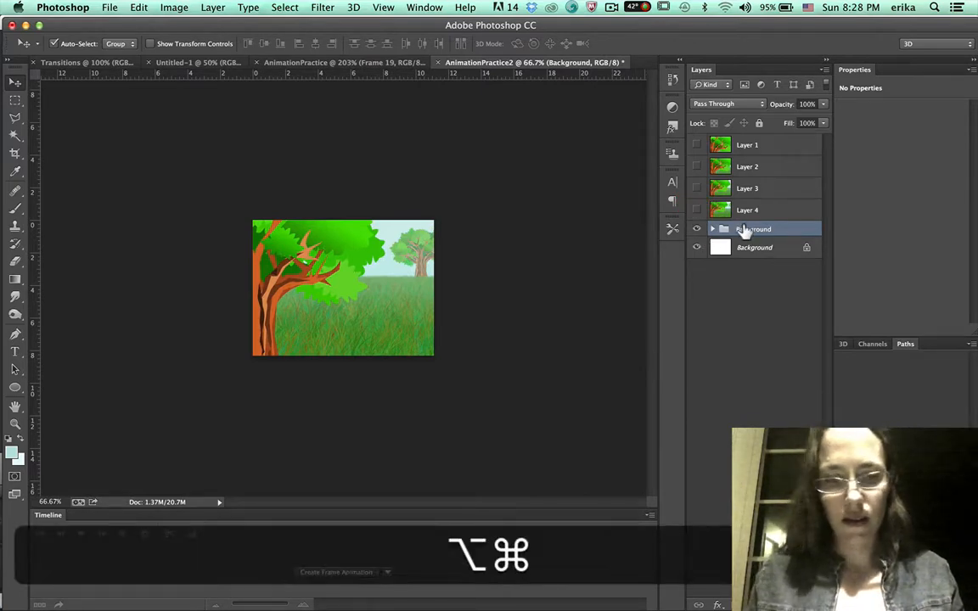
{"action": "key", "text": "alt+shift+super+e"}
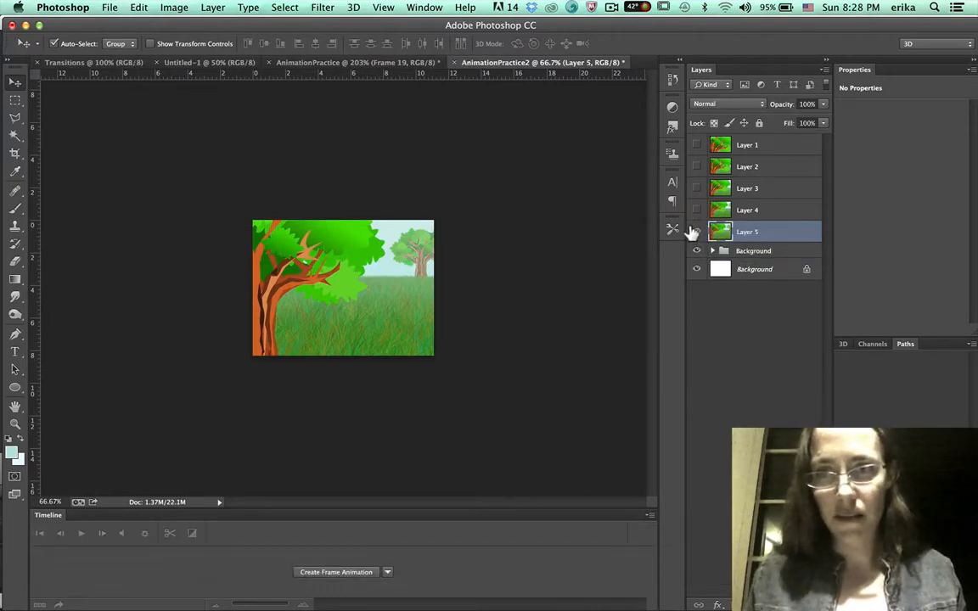
{"action": "left_click", "coordinate": [696, 231]}
Free-transform the Background group, scaling it to about 97% and nudging it up and left, and commit.
{"action": "left_click", "coordinate": [720, 251]}
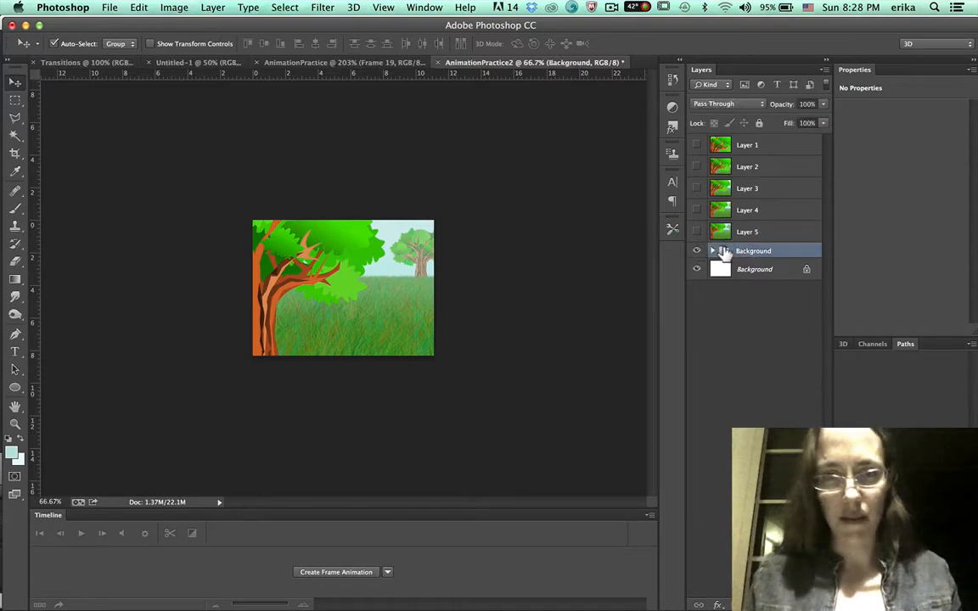
{"action": "key", "text": "super+t"}
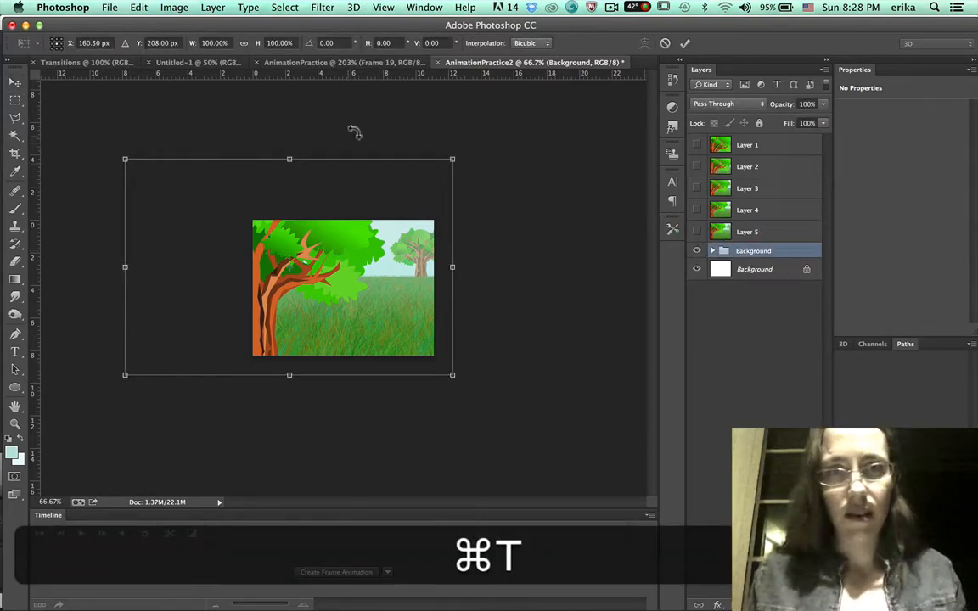
{"action": "key", "text": "alt+shift"}
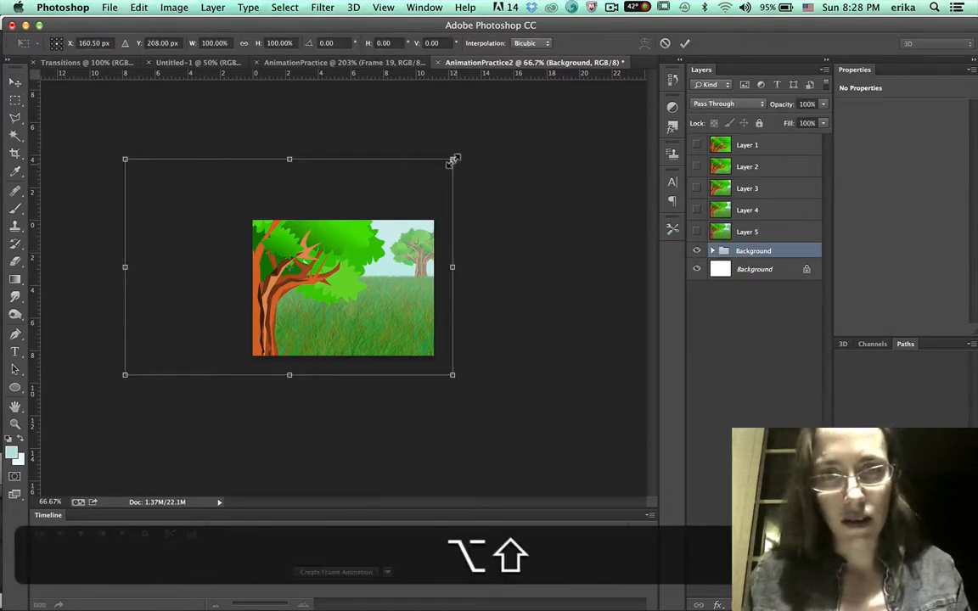
{"action": "left_click_drag", "start_coordinate": [447, 158], "coordinate": [436, 165]}
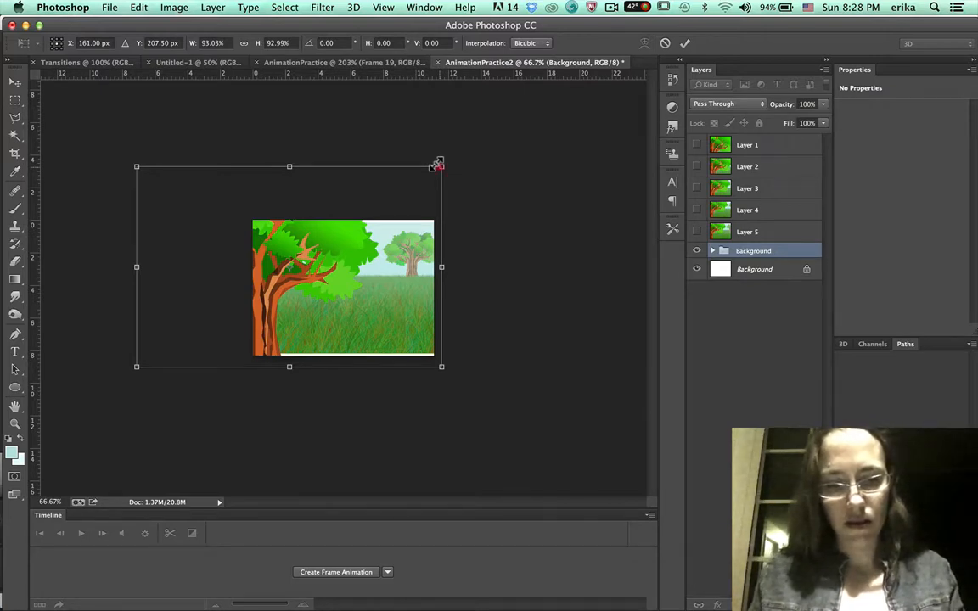
{"action": "key", "text": "shift"}
{"action": "key", "text": "alt"}
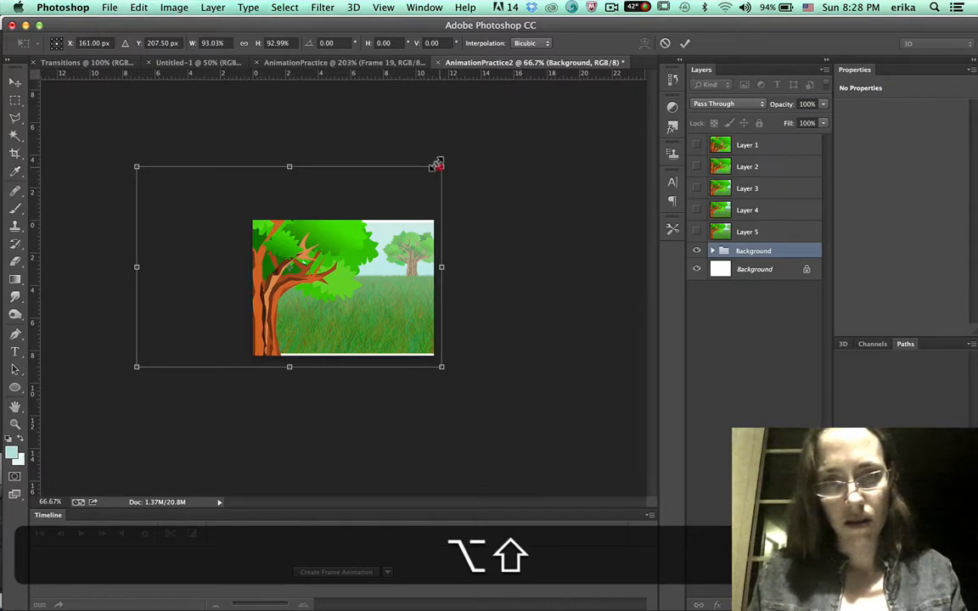
{"action": "left_click_drag", "start_coordinate": [436, 165], "coordinate": [441, 159]}
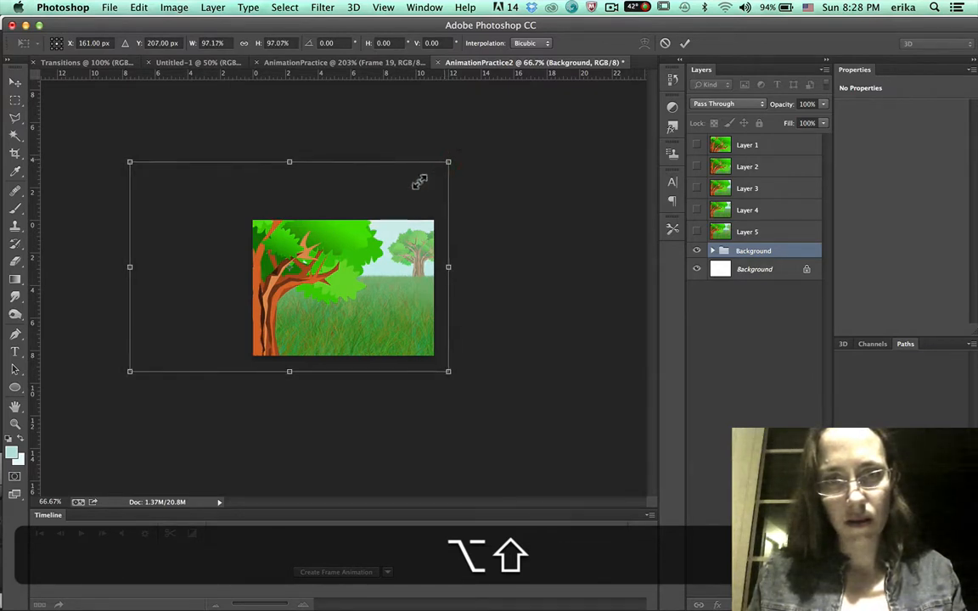
{"action": "key", "text": "Up"}
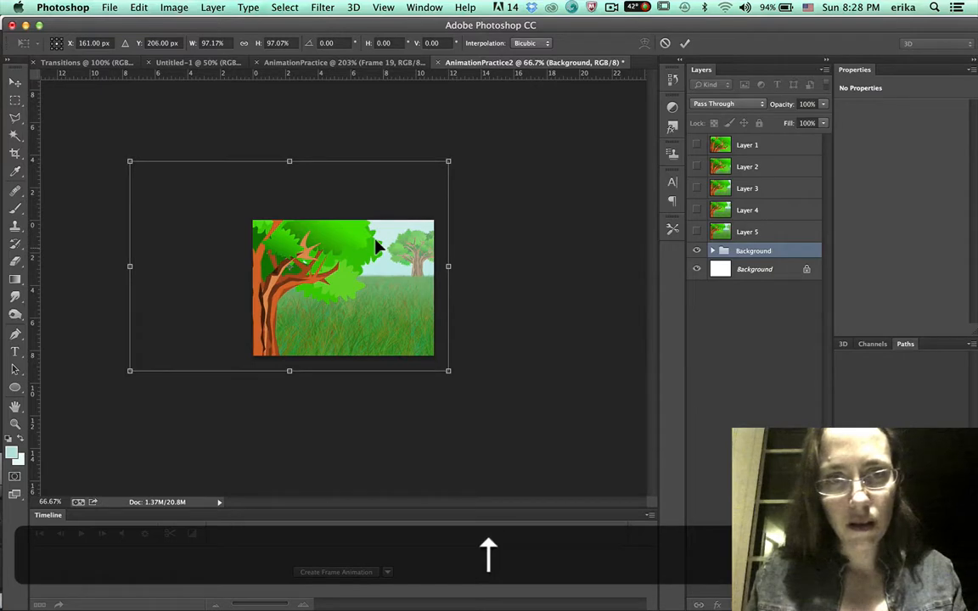
{"action": "key", "text": "Up"}
{"action": "key", "text": "Up"}
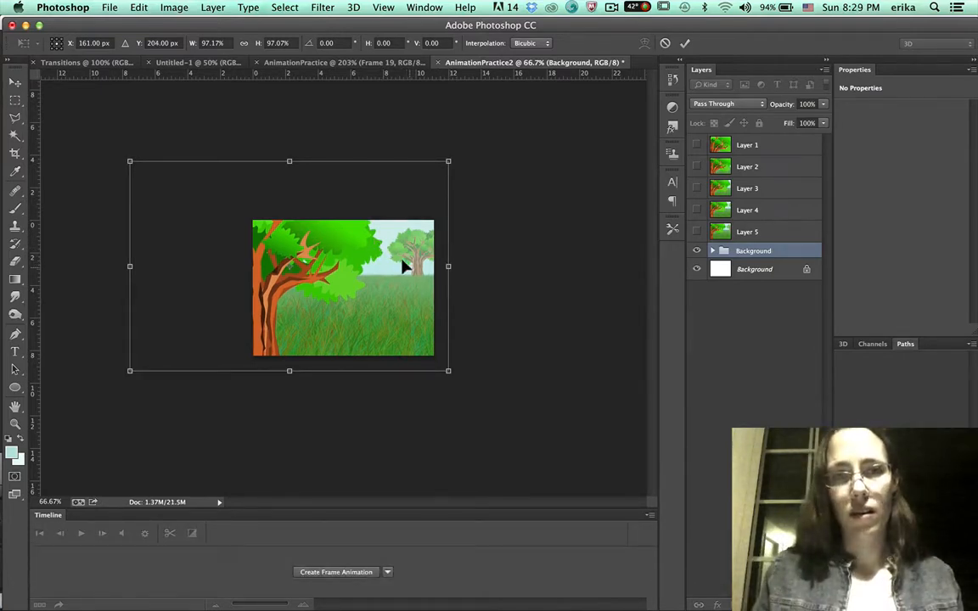
{"action": "left_click_drag", "start_coordinate": [400, 264], "coordinate": [394, 264]}
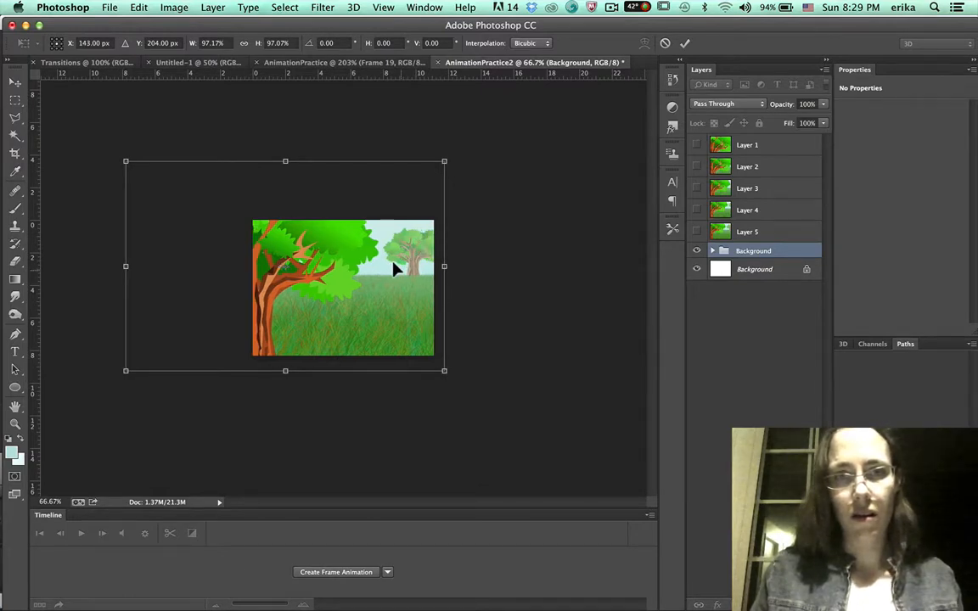
{"action": "key", "text": "Return"}
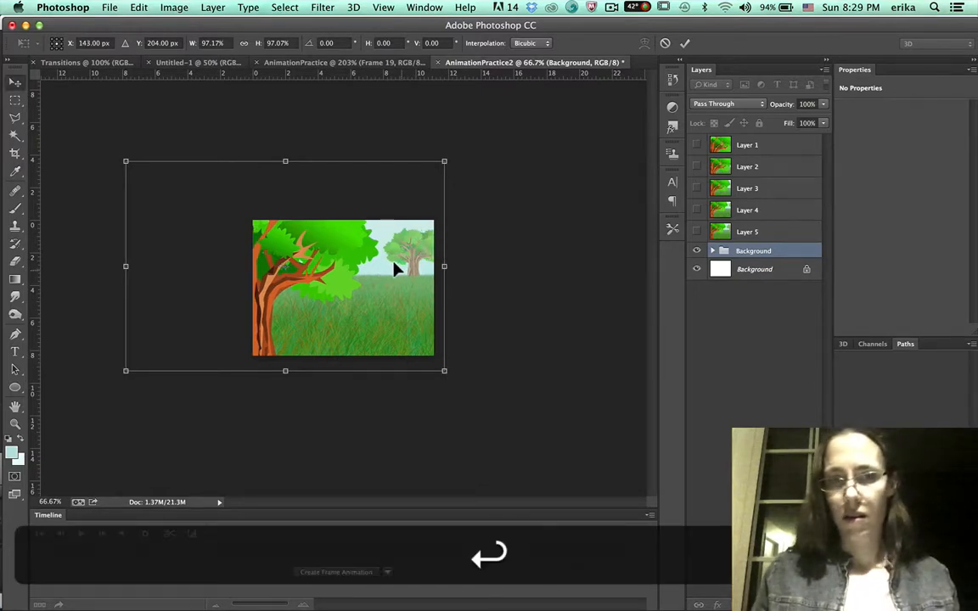
Stamp all visible layers into a sixth frame layer and make all frame layers Layer 1 to Layer 6 visible.
{"action": "left_click", "coordinate": [695, 231]}
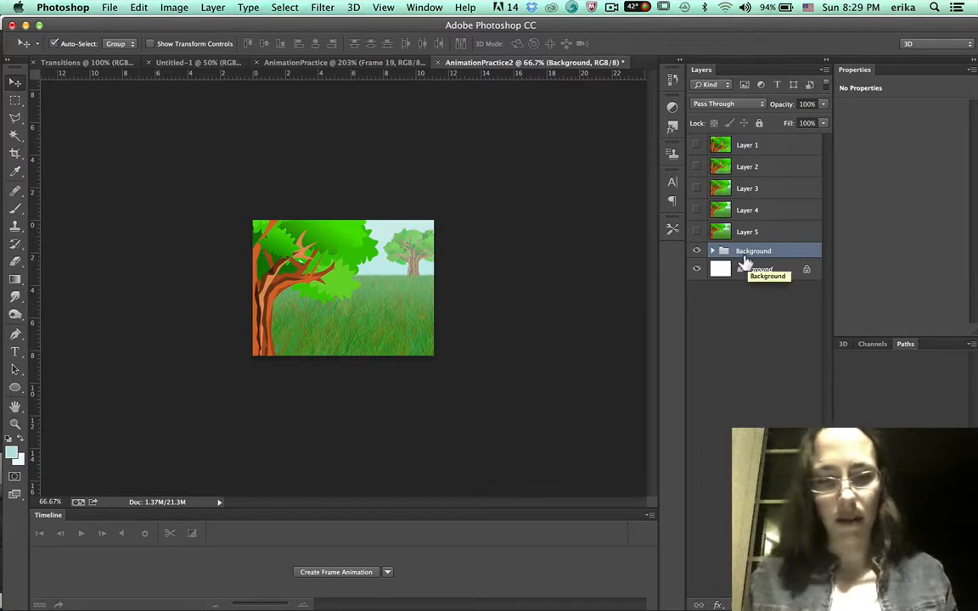
{"action": "key", "text": "alt+shift+super+e"}
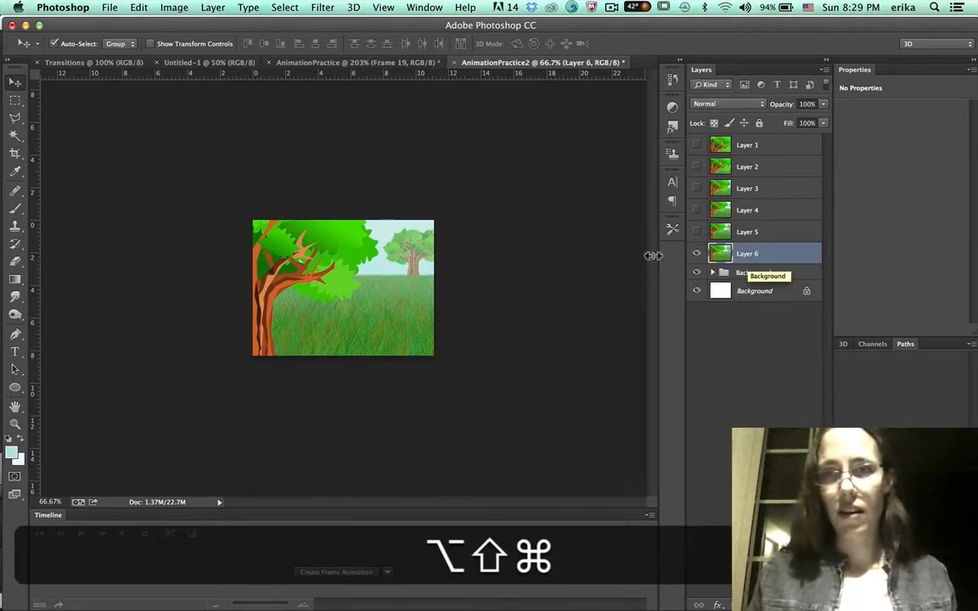
{"action": "left_click_drag", "start_coordinate": [696, 231], "coordinate": [697, 146]}
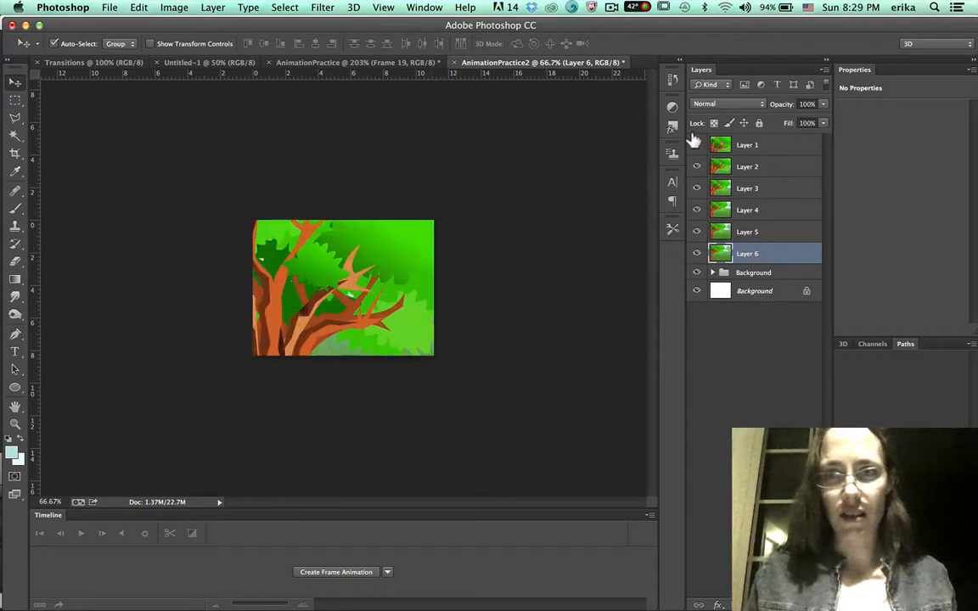
Hide the frame layers Layer 1 through Layer 6 and select the Background group.
{"action": "left_click", "coordinate": [696, 145]}
{"action": "left_click", "coordinate": [696, 166]}
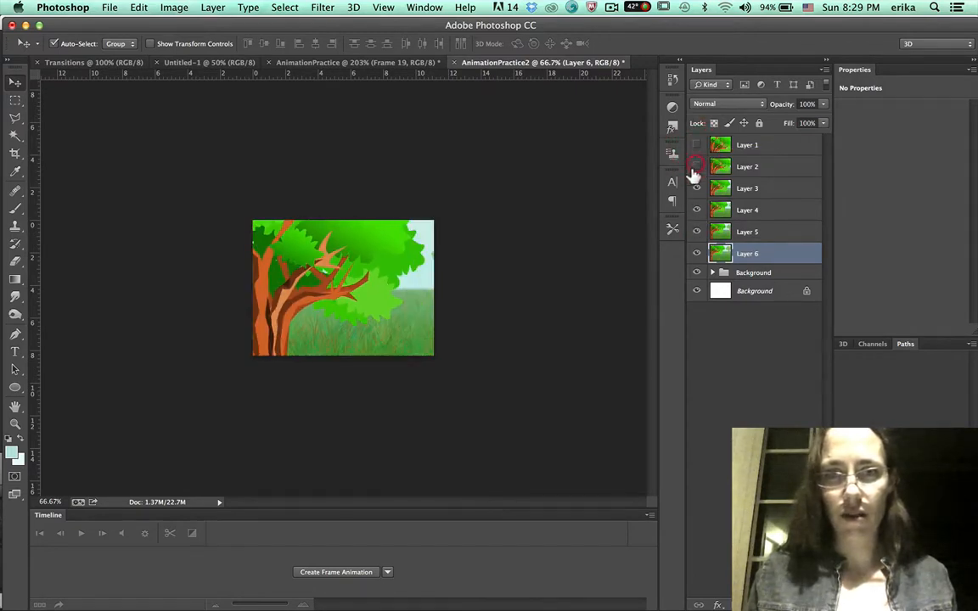
{"action": "left_click", "coordinate": [696, 188]}
{"action": "left_click", "coordinate": [696, 209]}
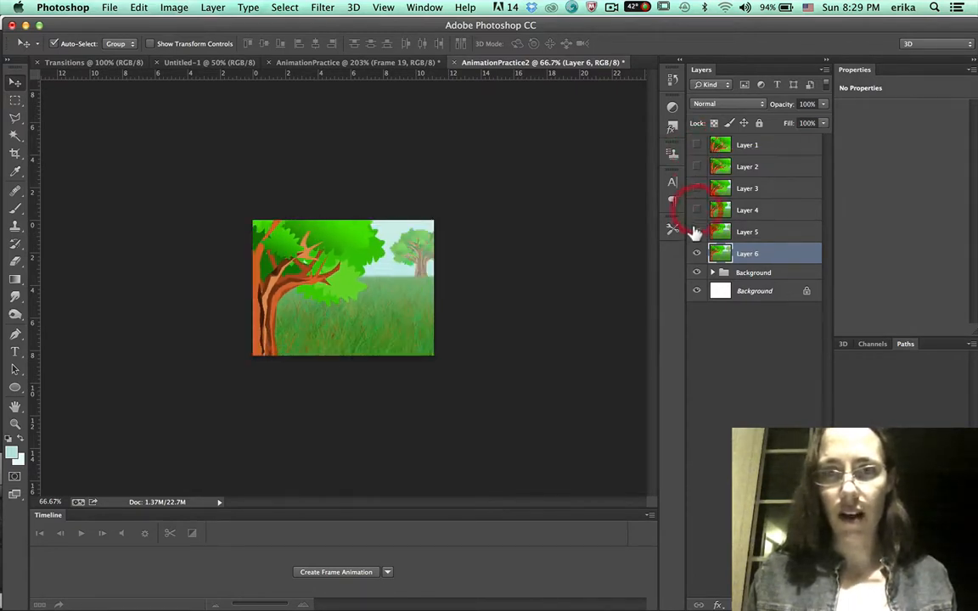
{"action": "left_click", "coordinate": [696, 232]}
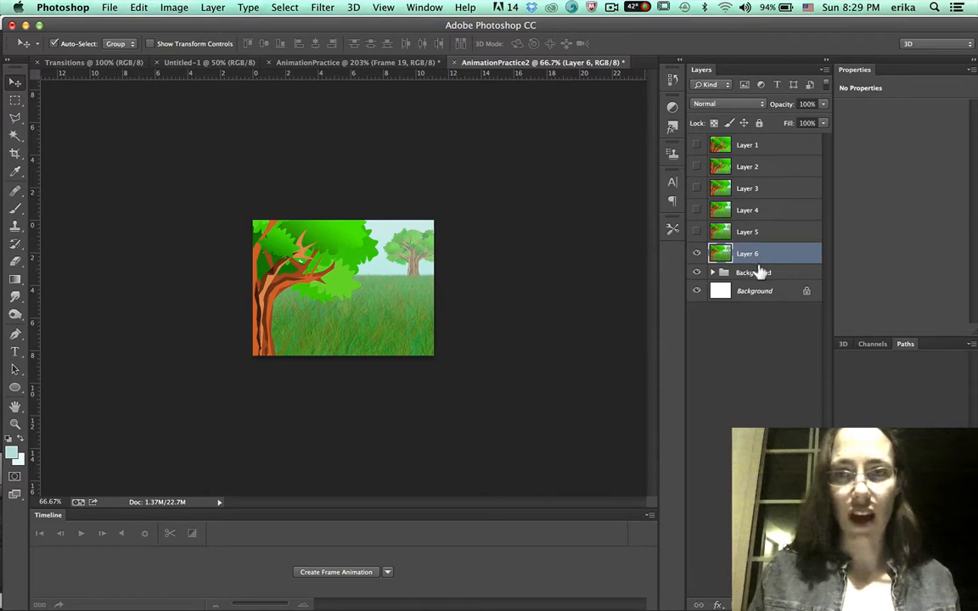
{"action": "left_click", "coordinate": [696, 252]}
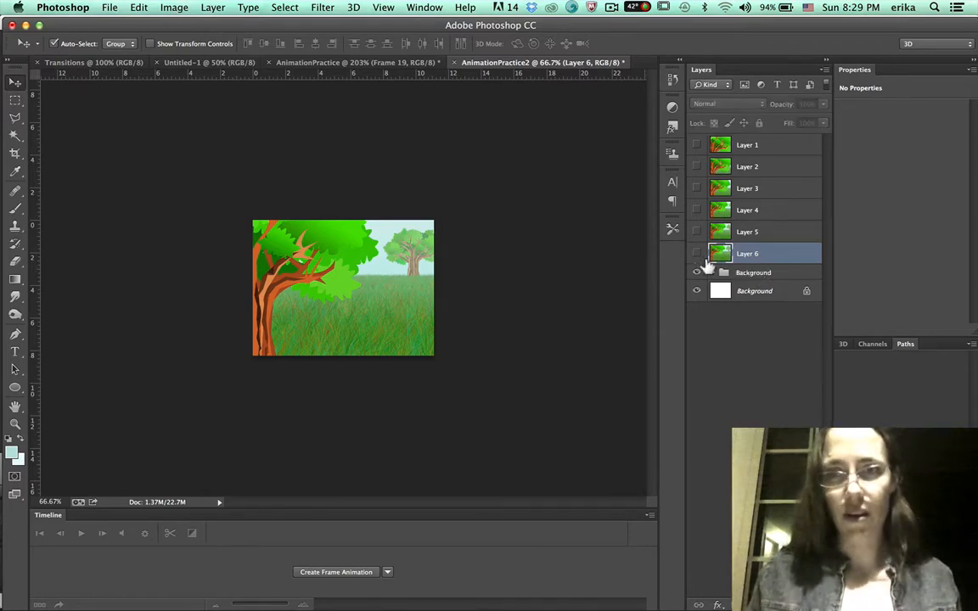
{"action": "left_click", "coordinate": [771, 273]}
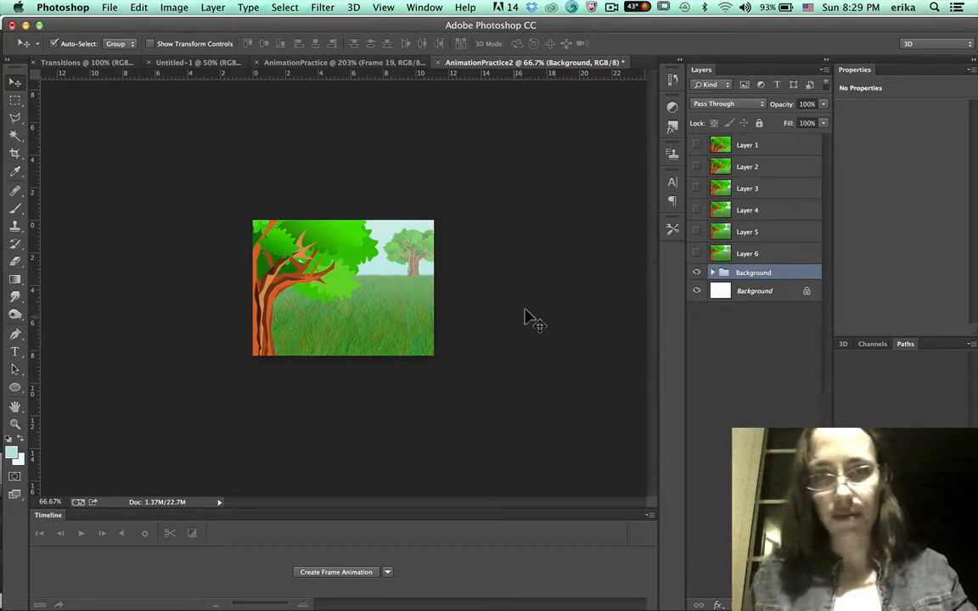
Free-transform the Background group, scaling it up to about 114% and shifting it upward, and commit.
{"action": "key", "text": "super+t"}
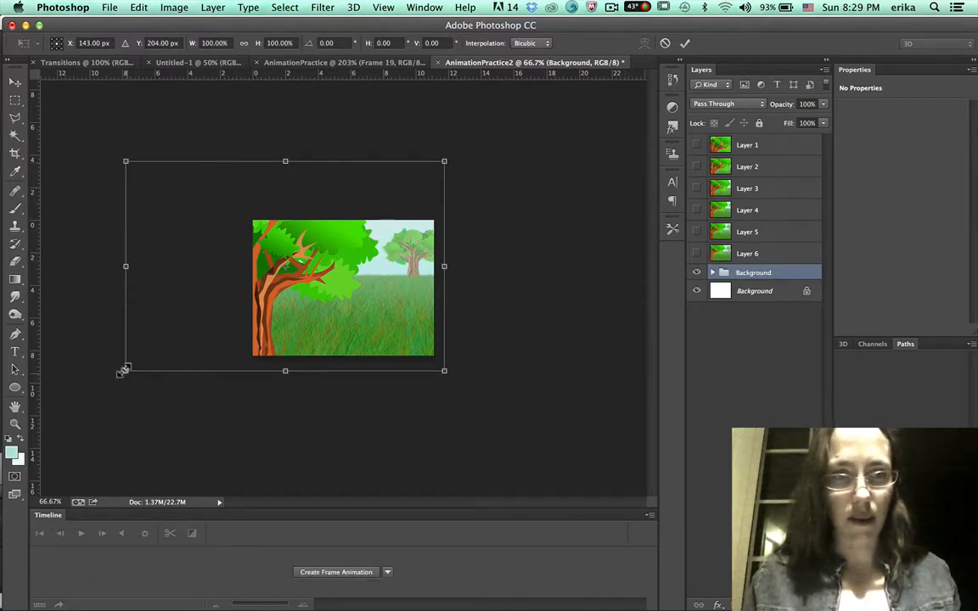
{"action": "left_click_drag", "start_coordinate": [124, 370], "coordinate": [101, 382]}
{"action": "left_click_drag", "start_coordinate": [82, 399], "coordinate": [79, 402]}
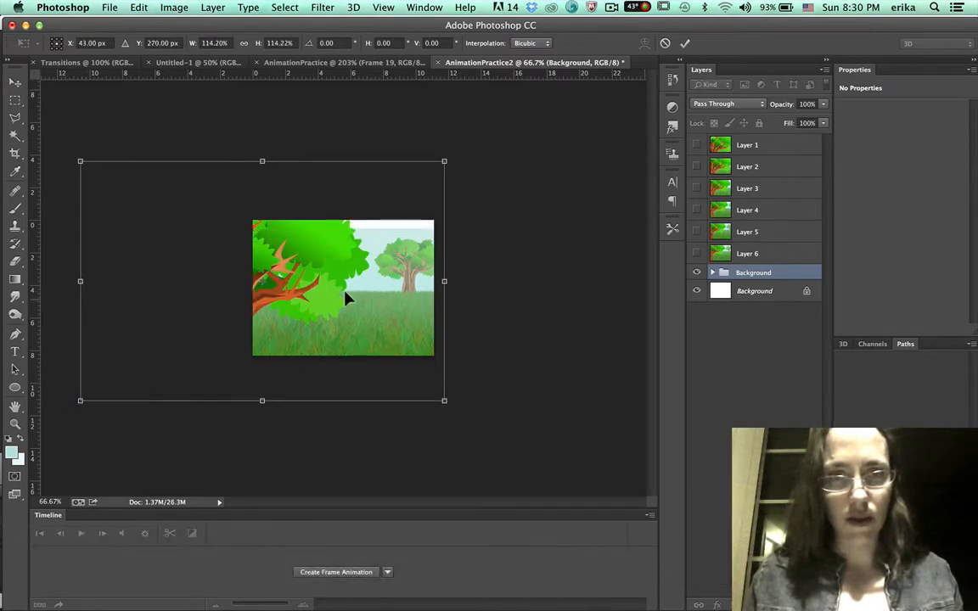
{"action": "left_click_drag", "start_coordinate": [366, 285], "coordinate": [366, 274]}
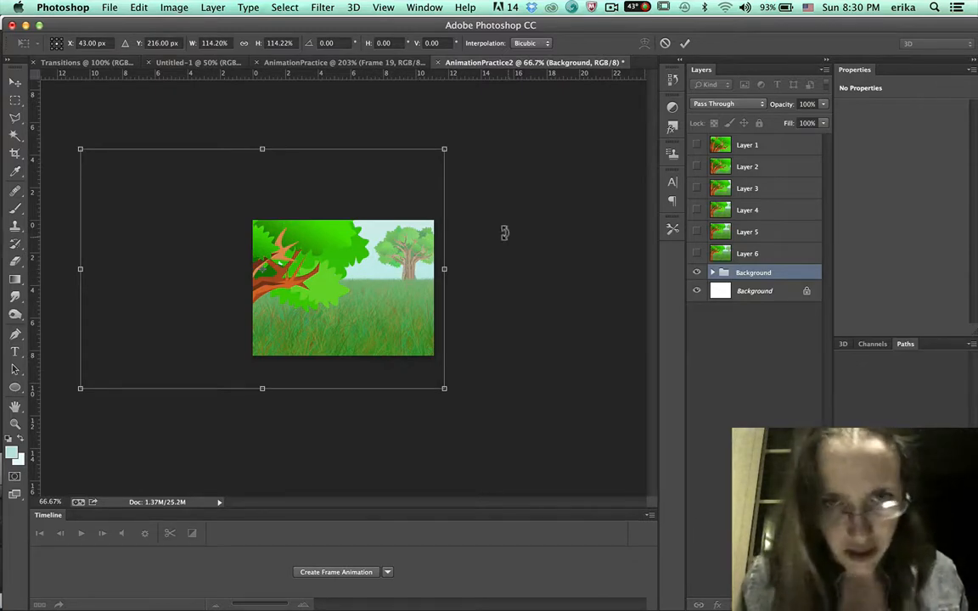
{"action": "key", "text": "Return"}
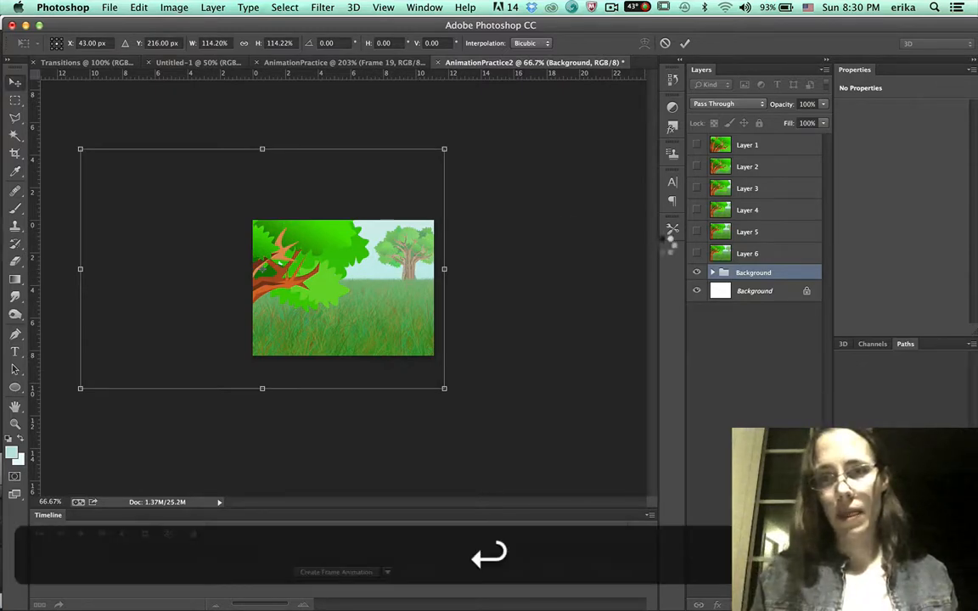
Compare against the sixth frame layer, stamp all visible layers into a seventh frame layer, hide it and reselect the Background group.
{"action": "left_click", "coordinate": [696, 253]}
{"action": "left_click", "coordinate": [696, 254]}
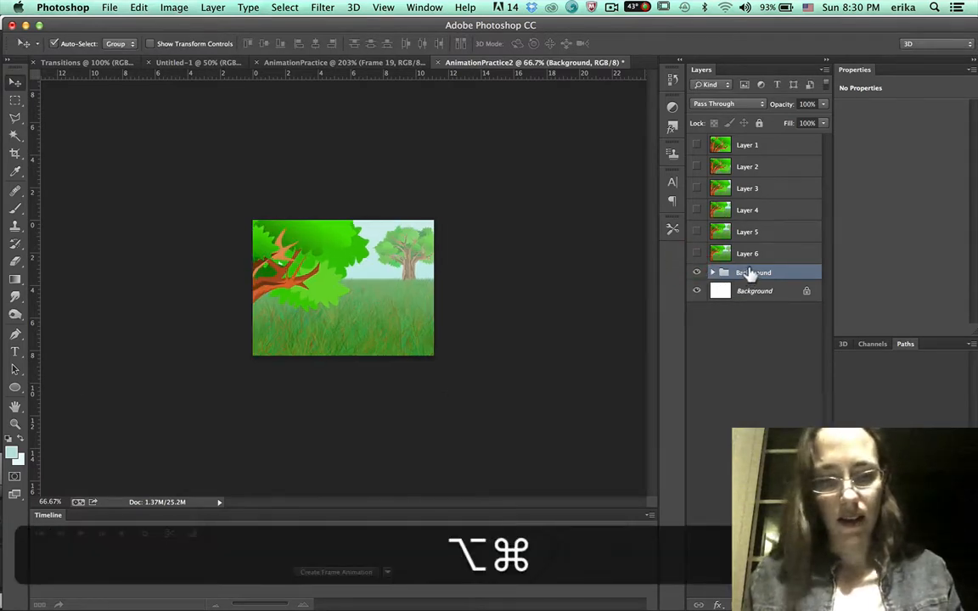
{"action": "key", "text": "super+alt+shift+e"}
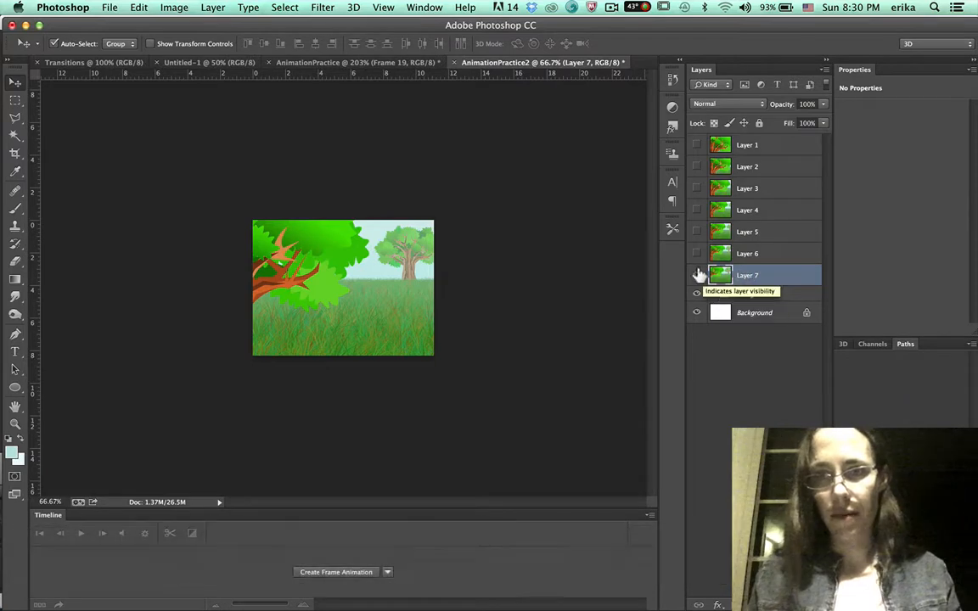
{"action": "left_click", "coordinate": [697, 276]}
{"action": "left_click", "coordinate": [740, 290]}
Free-transform the Background group, scaling it to about 107% and nudging it up slightly, and commit.
{"action": "key", "text": "super+t"}
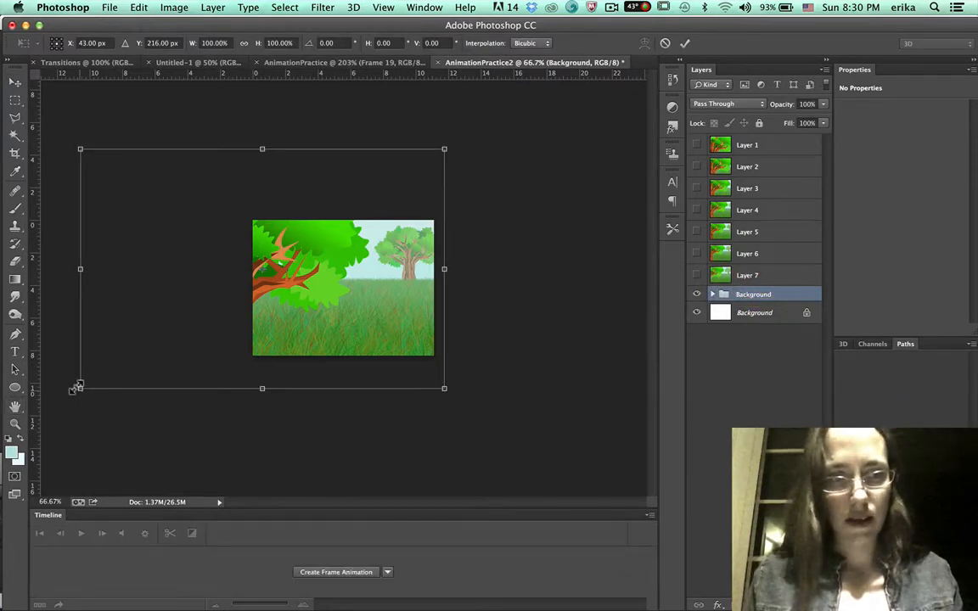
{"action": "left_click_drag", "start_coordinate": [77, 388], "coordinate": [53, 408]}
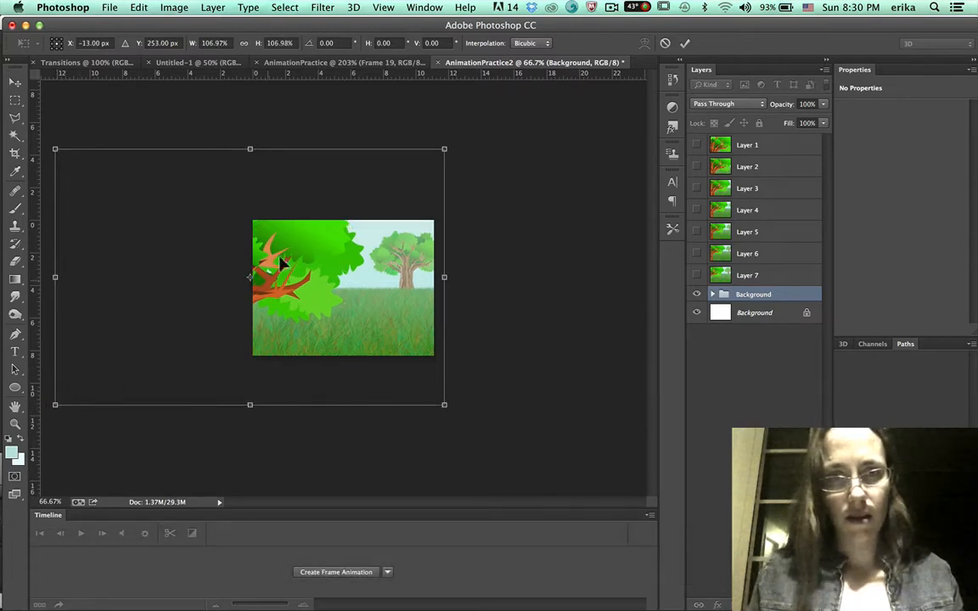
{"action": "key", "text": "Up"}
{"action": "key", "text": "Up"}
{"action": "key", "text": "Up"}
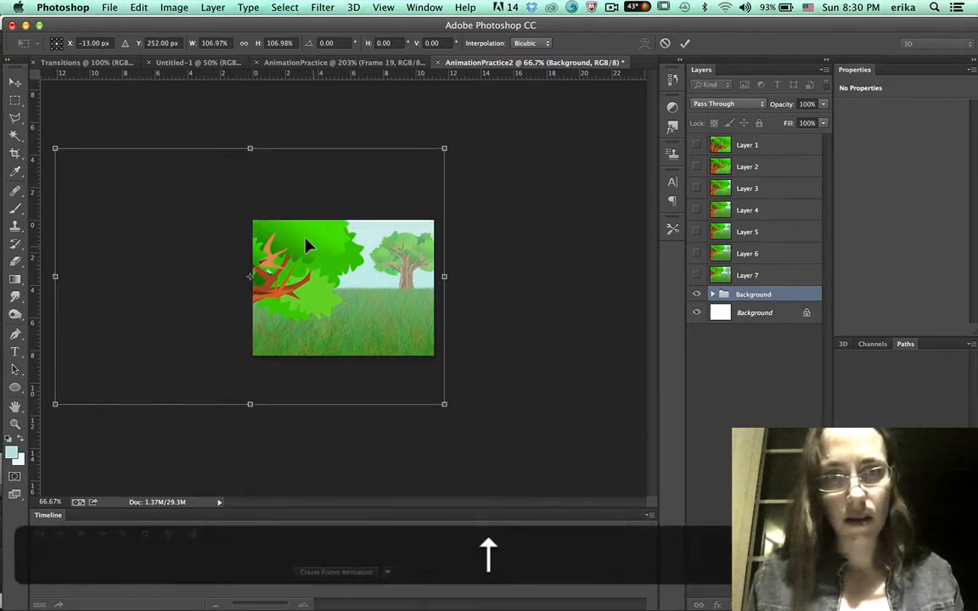
{"action": "key", "text": "Return"}
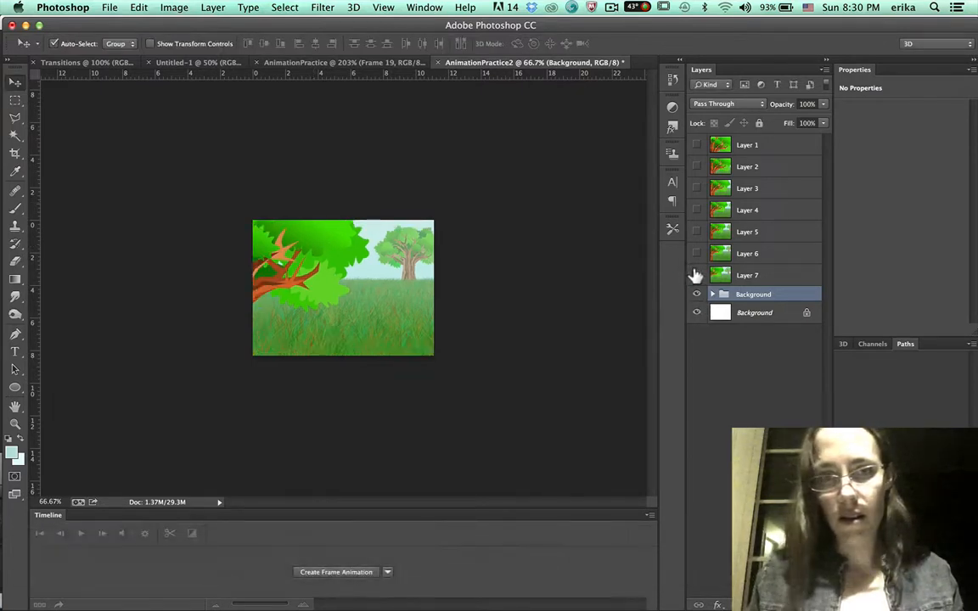
Stamp all visible layers into an eighth frame layer, hide it and reselect the Background group.
{"action": "left_click", "coordinate": [710, 274]}
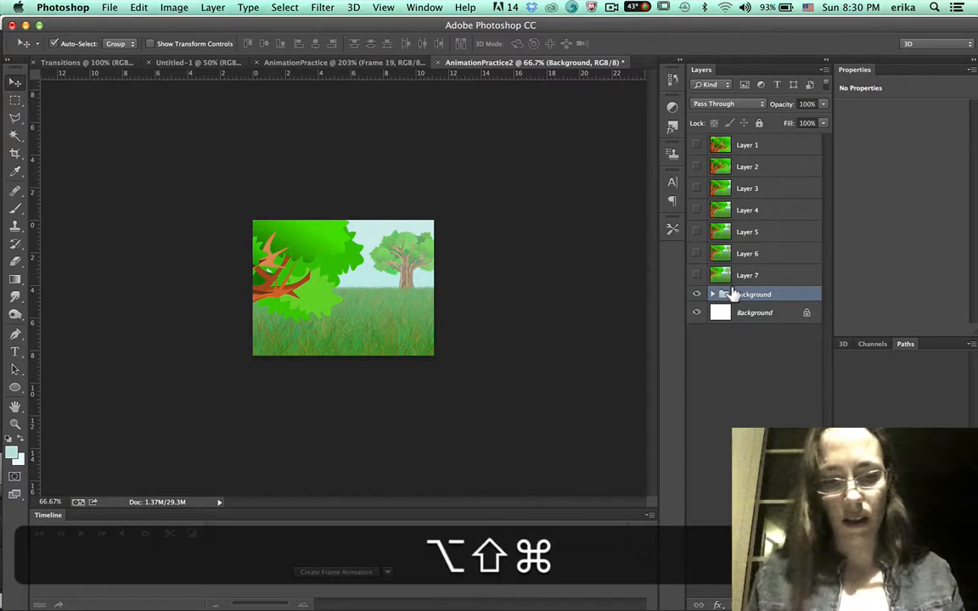
{"action": "key", "text": "alt+shift+super+e"}
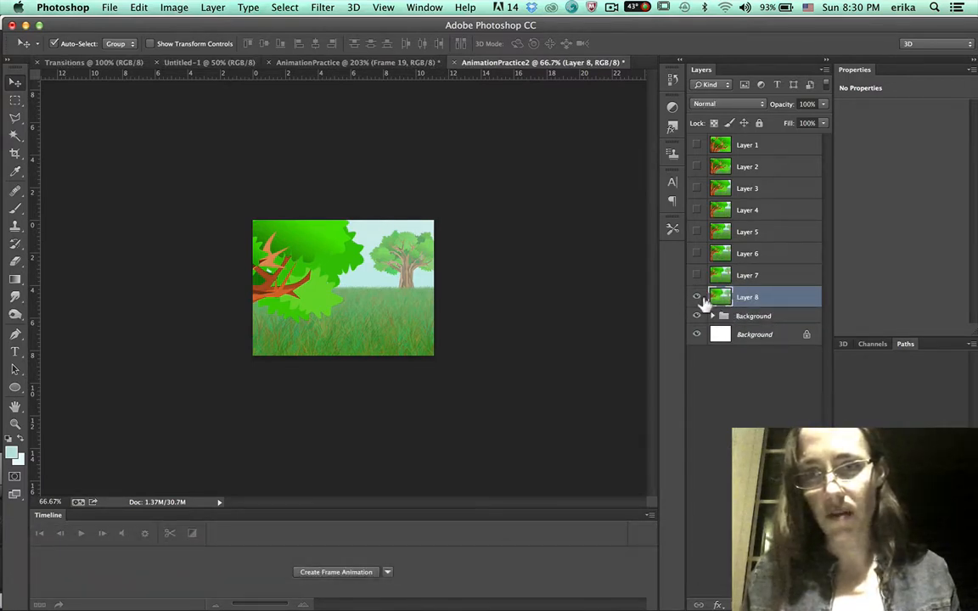
{"action": "left_click", "coordinate": [696, 297]}
{"action": "left_click", "coordinate": [732, 315]}
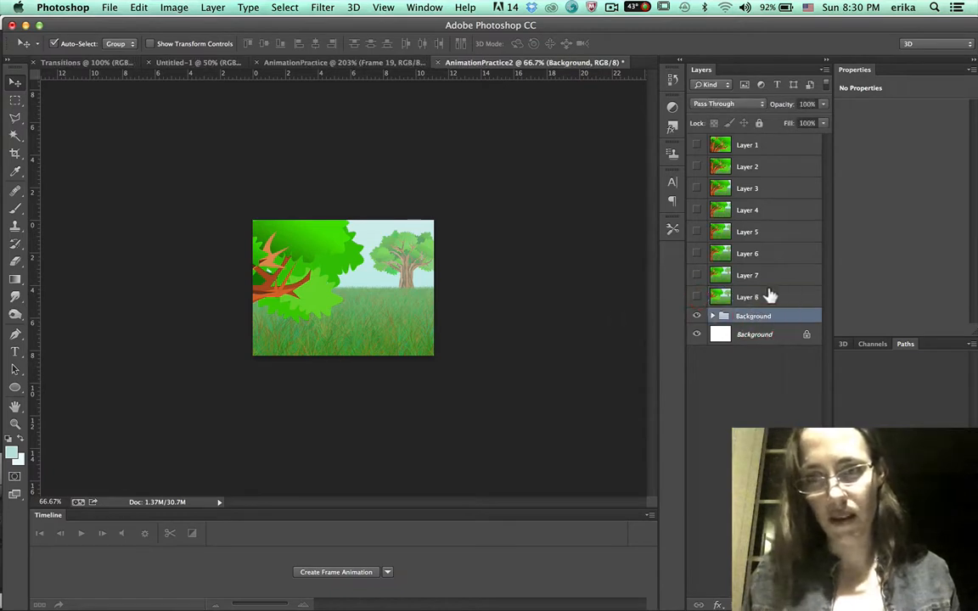
Free-transform the Background group from its center, scaling it to about 105% and nudging it upward, and commit.
{"action": "key", "text": "super+t"}
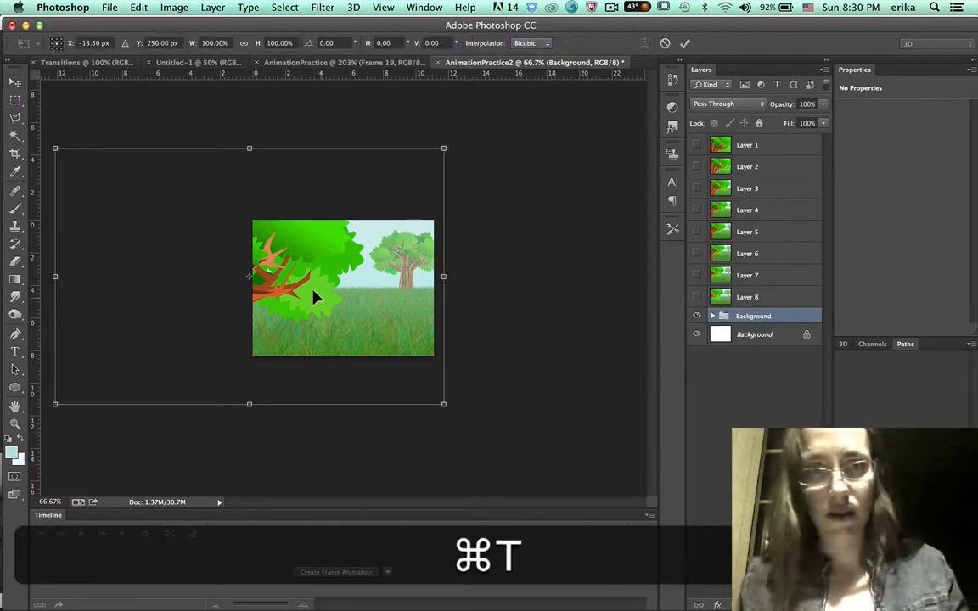
{"action": "key", "text": "shift"}
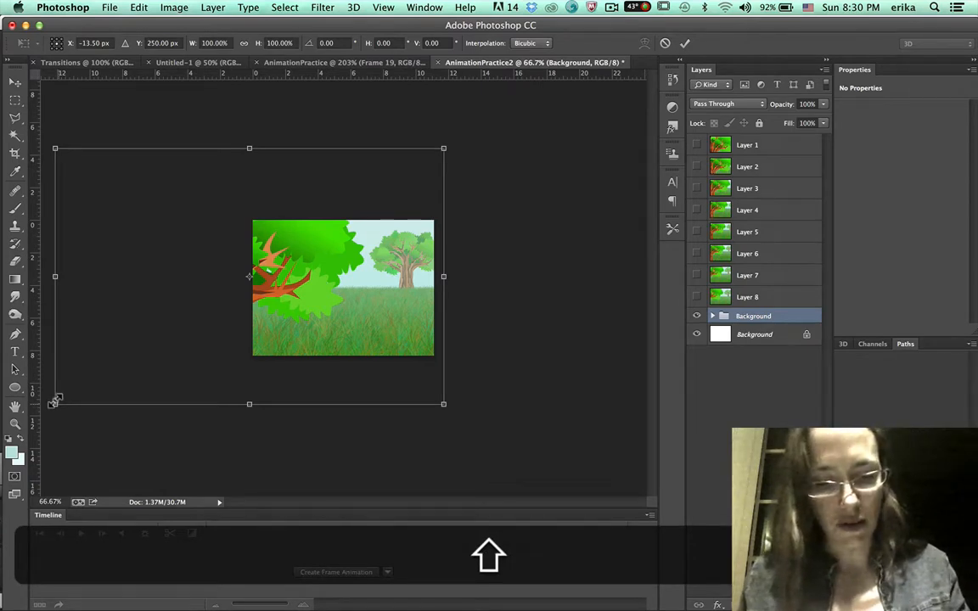
{"action": "key", "text": "alt"}
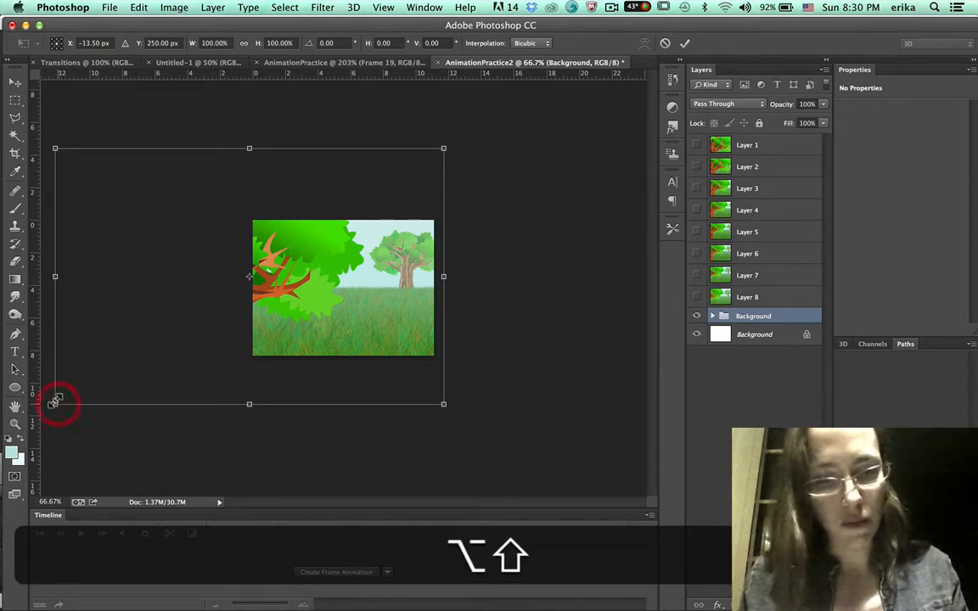
{"action": "left_click_drag", "start_coordinate": [54, 400], "coordinate": [39, 418]}
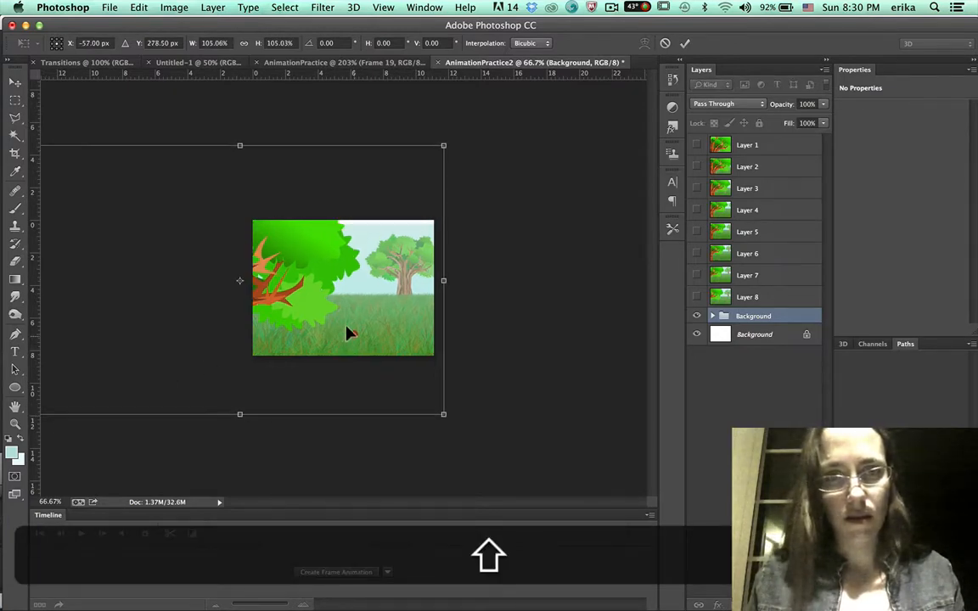
{"action": "left_click_drag", "start_coordinate": [348, 336], "coordinate": [355, 339]}
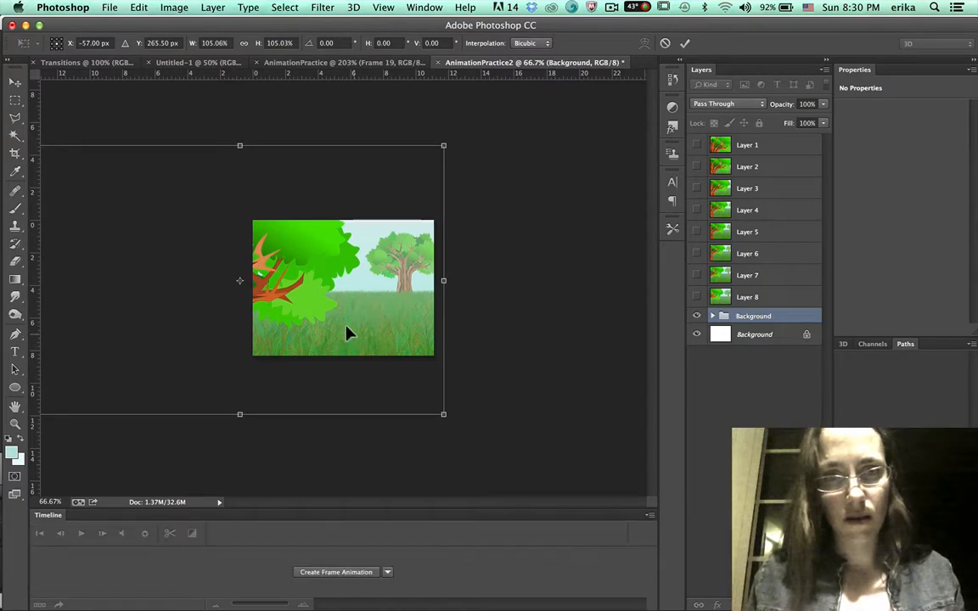
{"action": "key", "text": "Up"}
{"action": "key", "text": "Up"}
{"action": "key", "text": "Up"}
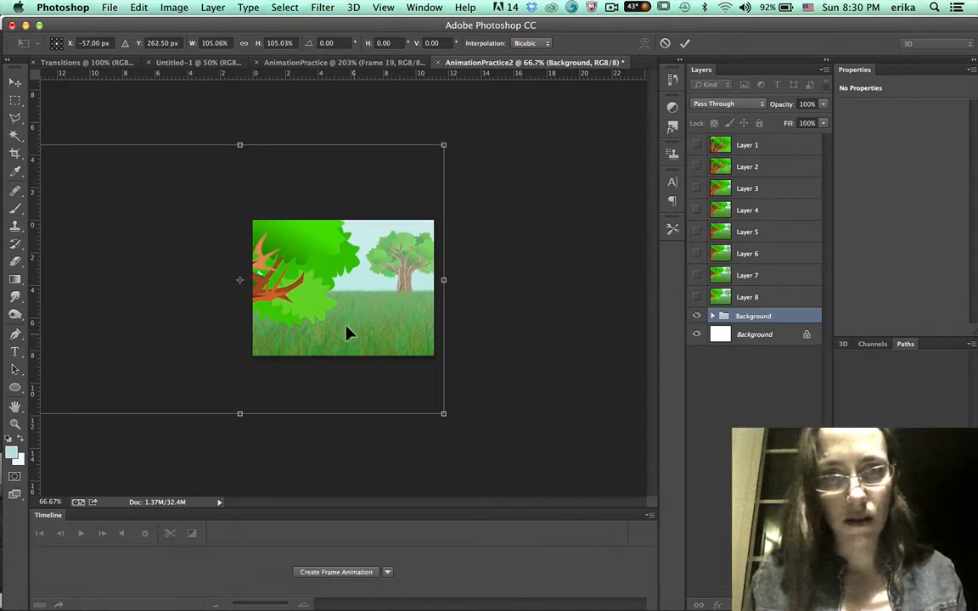
{"action": "key", "text": "Up"}
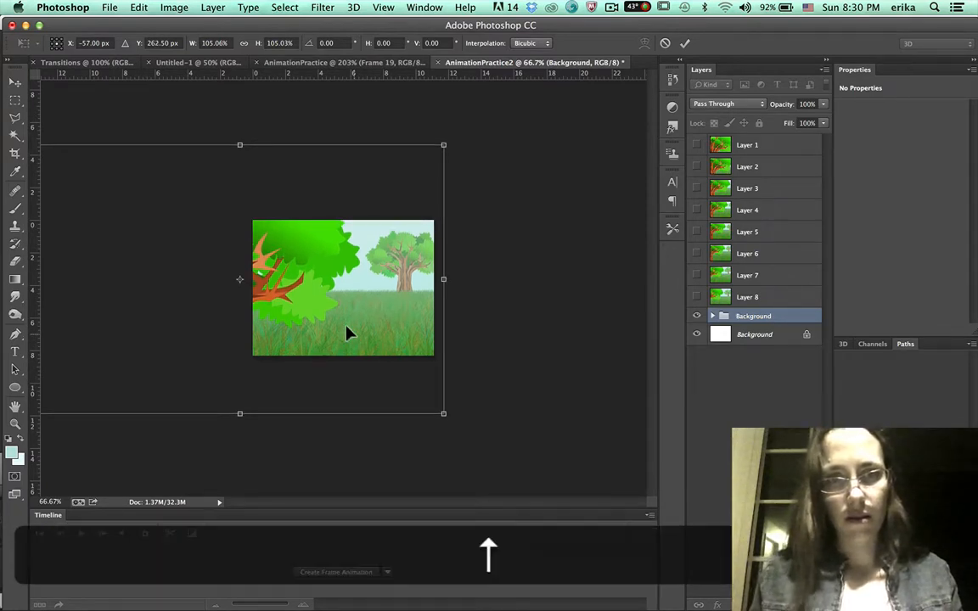
{"action": "key", "text": "Return"}
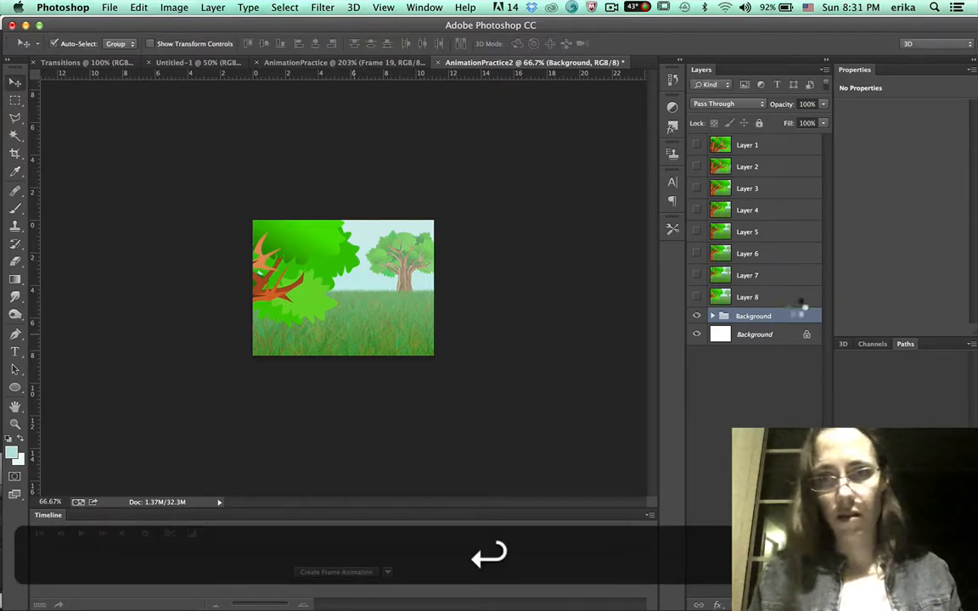
Compare against the eighth frame layer, stamp all visible layers into a ninth frame layer, hide it and reselect the Background group.
{"action": "left_click", "coordinate": [694, 297]}
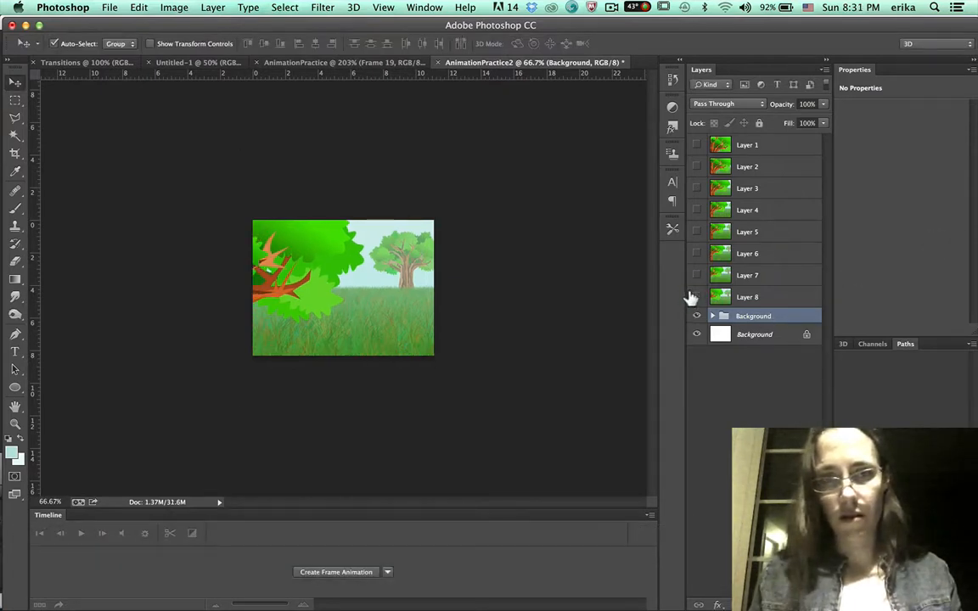
{"action": "left_click", "coordinate": [694, 297]}
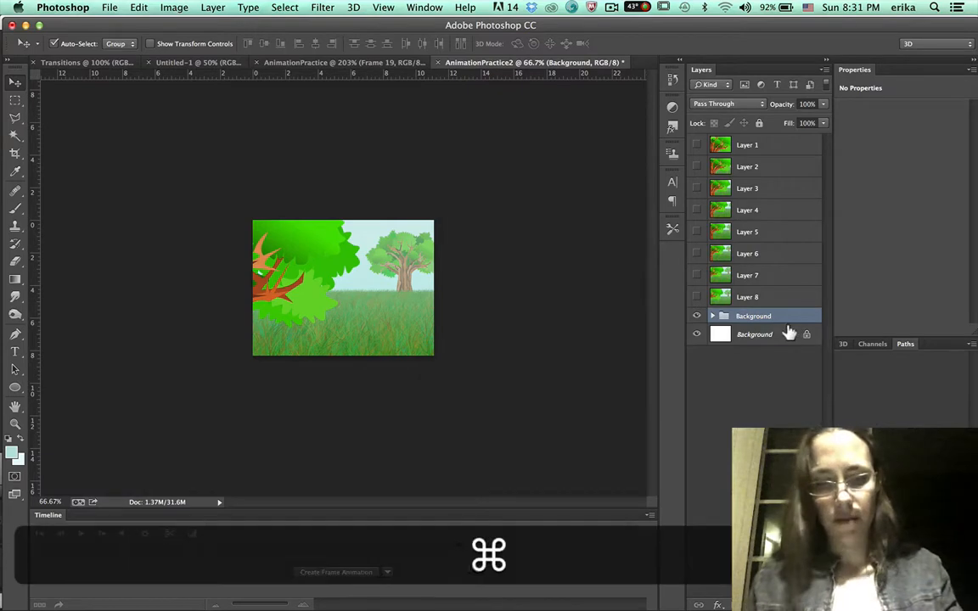
{"action": "key", "text": "alt+shift+super+e"}
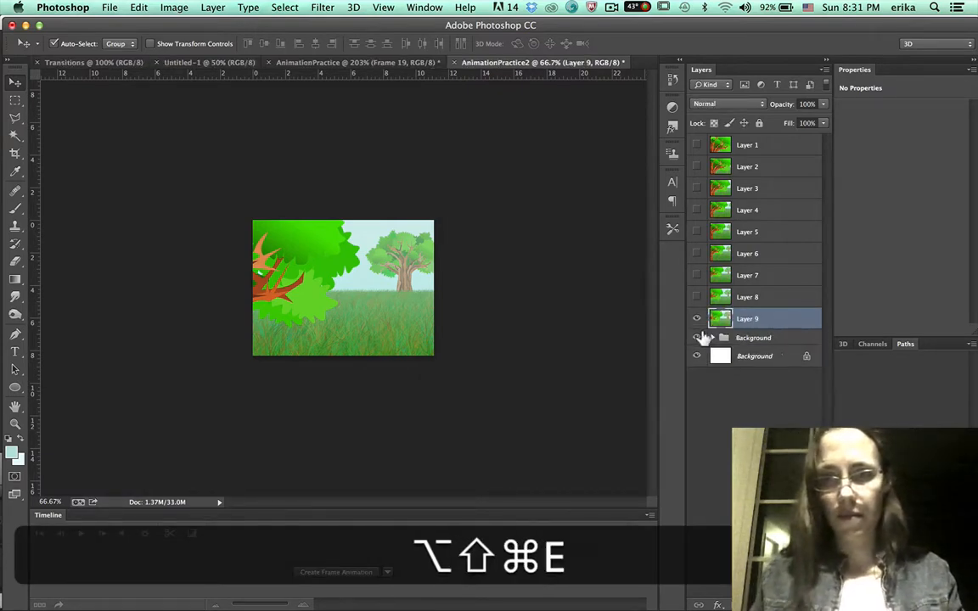
{"action": "left_click", "coordinate": [696, 319]}
{"action": "left_click", "coordinate": [740, 337]}
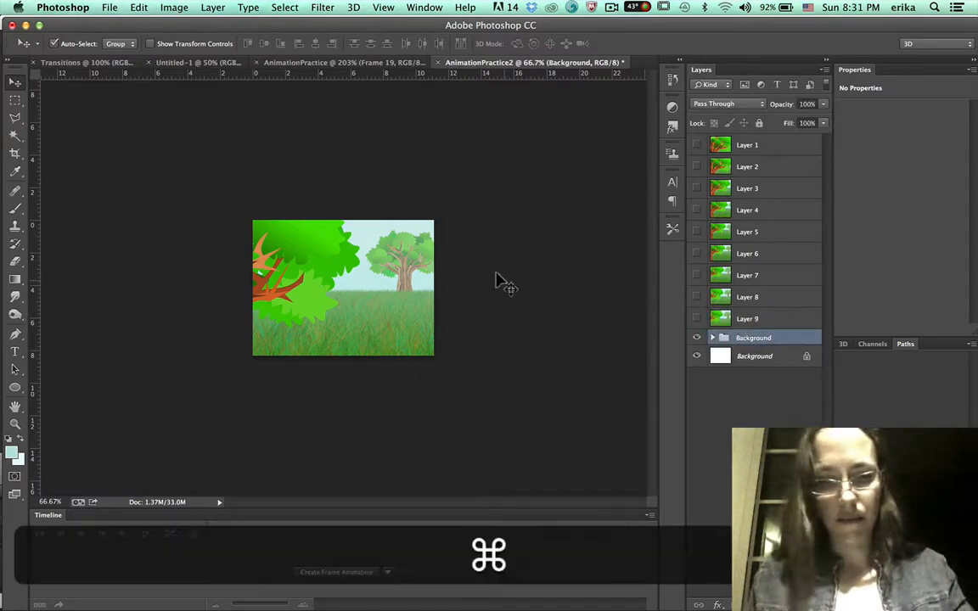
Free-transform the Background group, scaling it to about 115% and shifting it up, commit, and expand the group.
{"action": "key", "text": "super+t"}
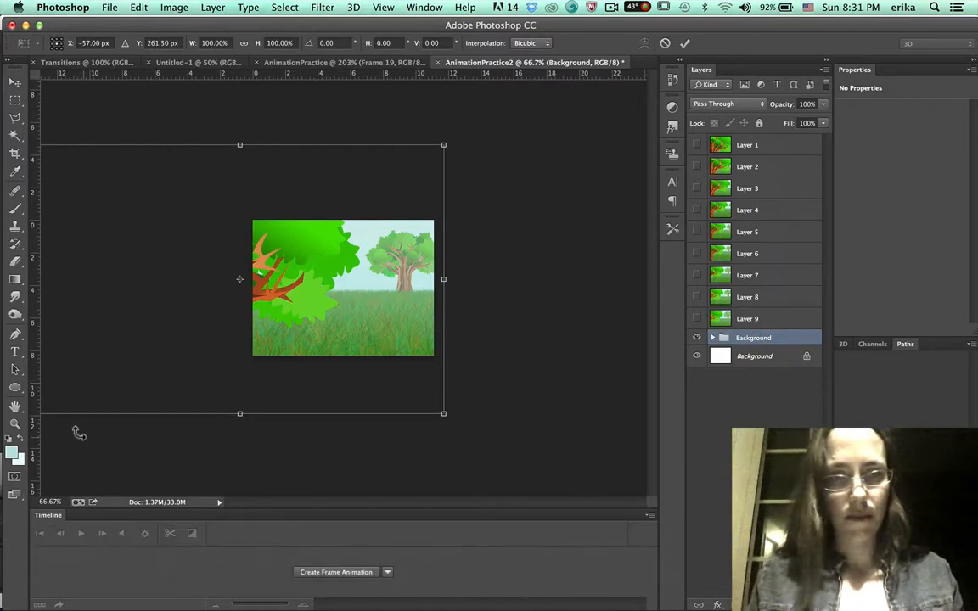
{"action": "key", "text": "super+minus"}
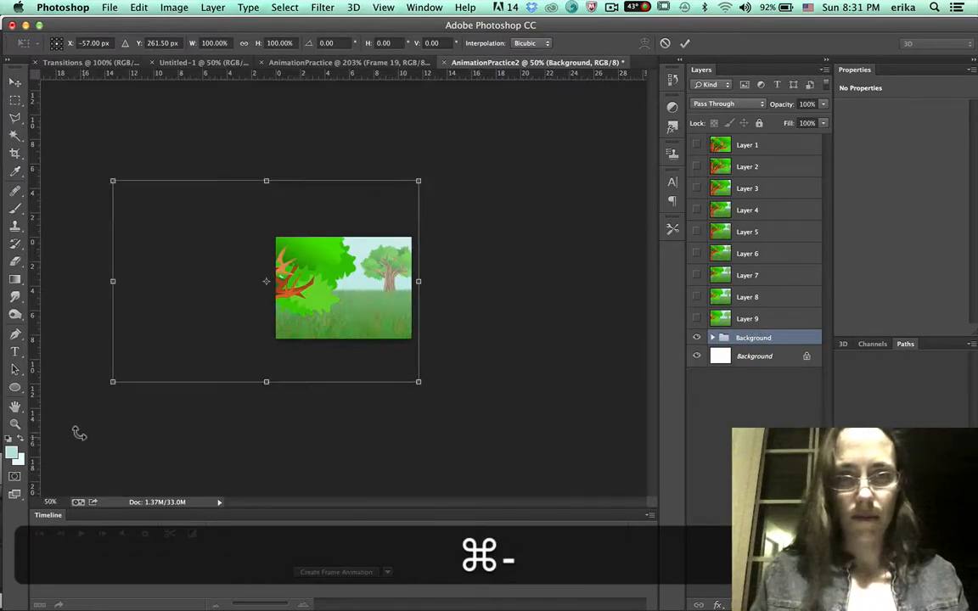
{"action": "left_click_drag", "start_coordinate": [111, 381], "coordinate": [67, 412]}
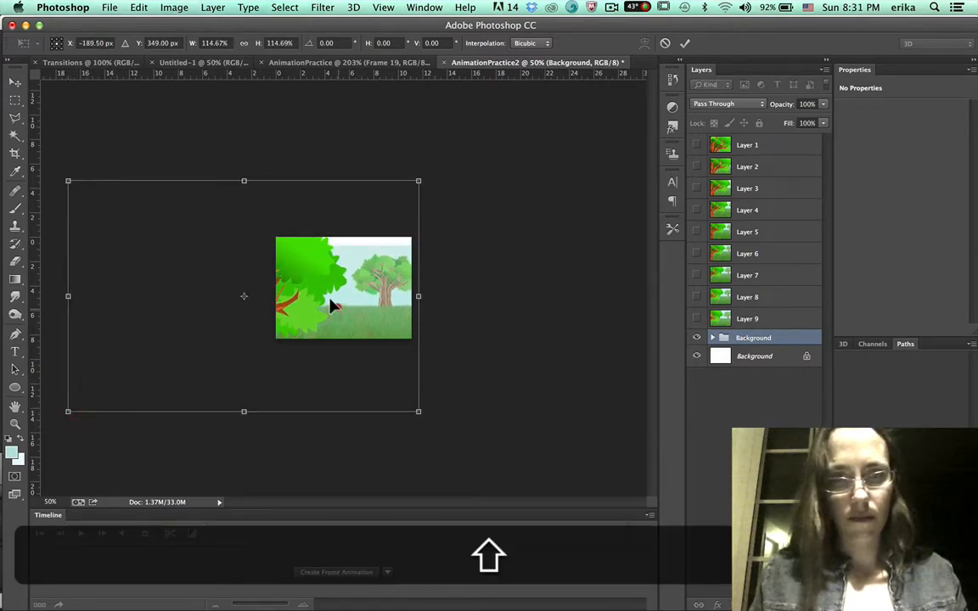
{"action": "left_click_drag", "start_coordinate": [331, 305], "coordinate": [329, 298]}
{"action": "key", "text": "Return"}
{"action": "key", "text": "Return"}
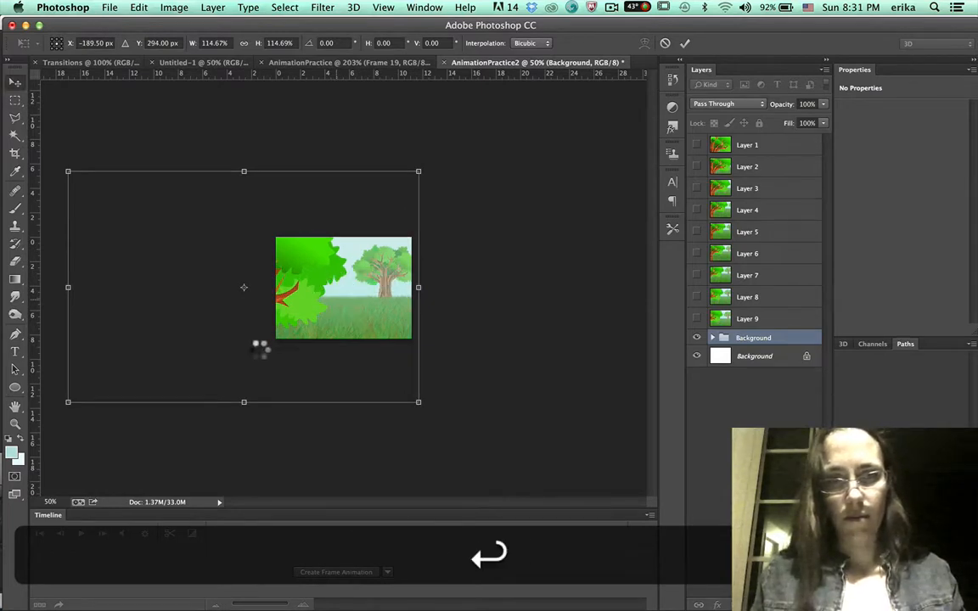
{"action": "left_click", "coordinate": [711, 338]}
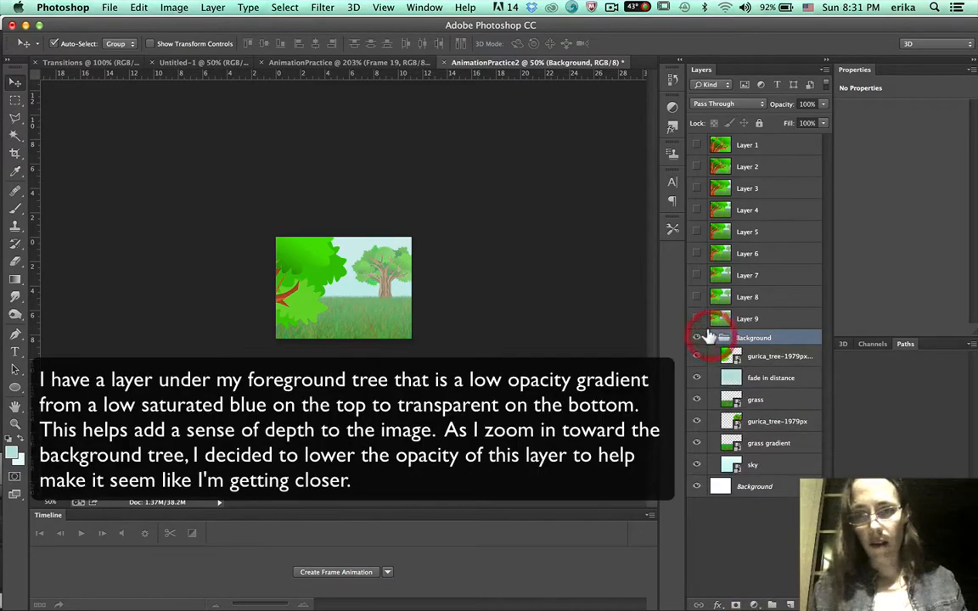
Lower the fade in distance layer's opacity to 31%.
{"action": "left_click", "coordinate": [770, 377]}
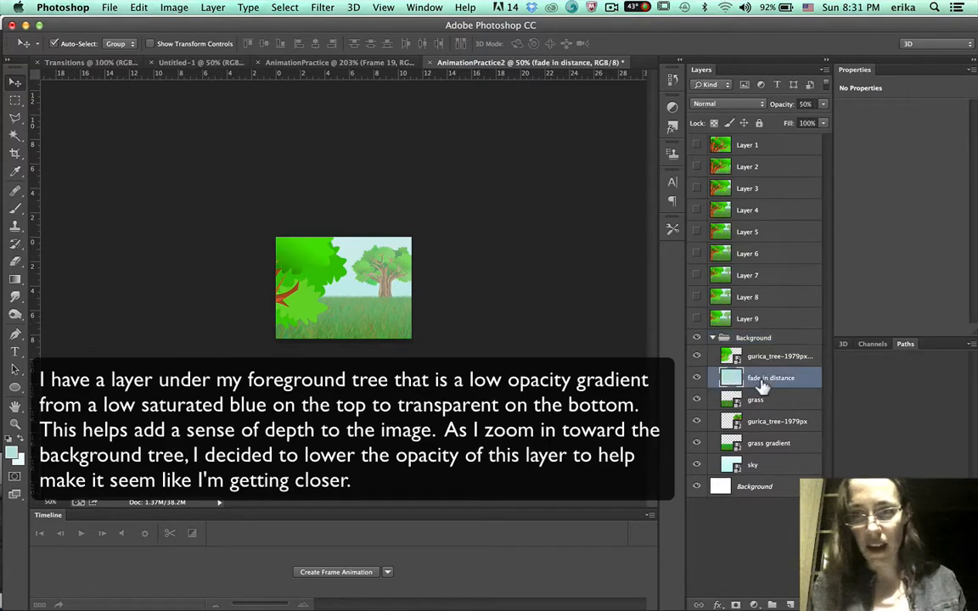
{"action": "left_click", "coordinate": [821, 103]}
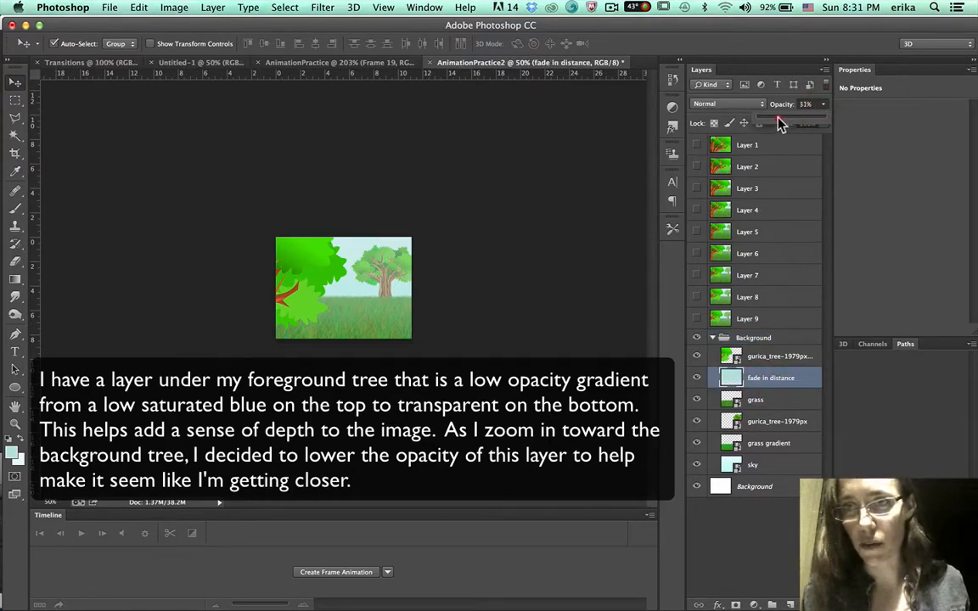
{"action": "left_click", "coordinate": [778, 118]}
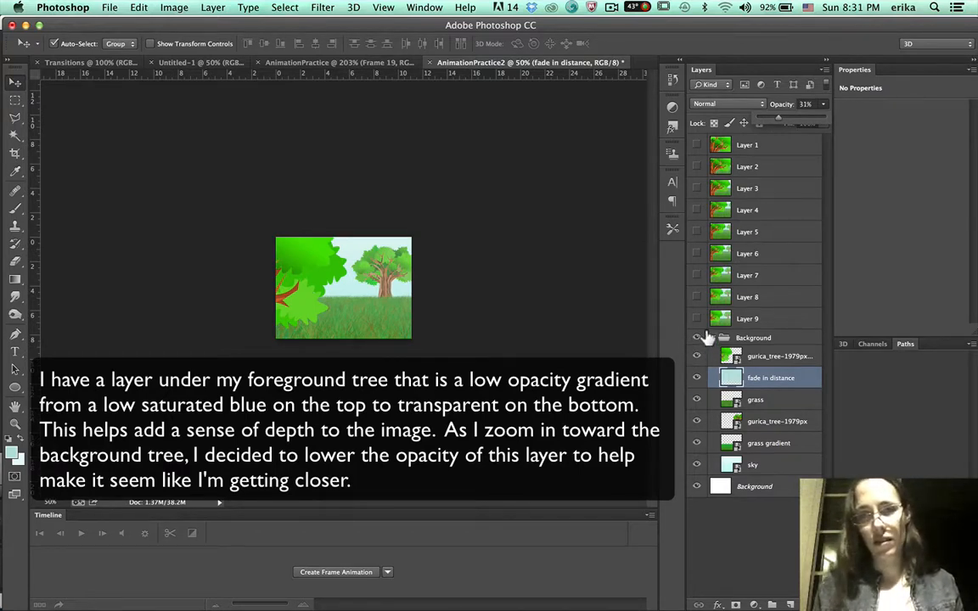
Compare against the ninth frame layer, stamp all visible layers into a tenth frame layer and reselect the Background group.
{"action": "left_click", "coordinate": [694, 318]}
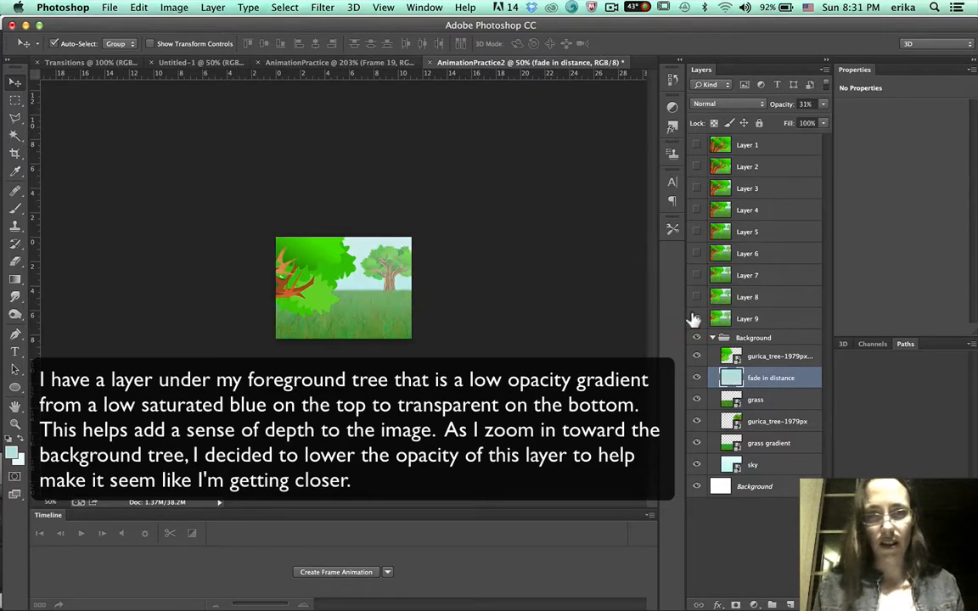
{"action": "left_click", "coordinate": [694, 318]}
{"action": "left_click", "coordinate": [730, 338]}
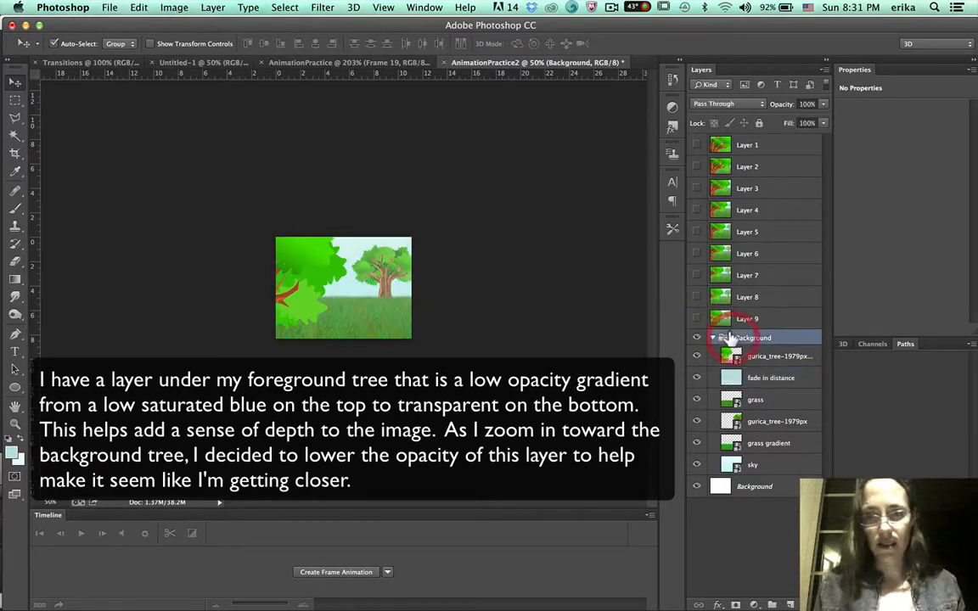
{"action": "key", "text": "alt+shift+super+e"}
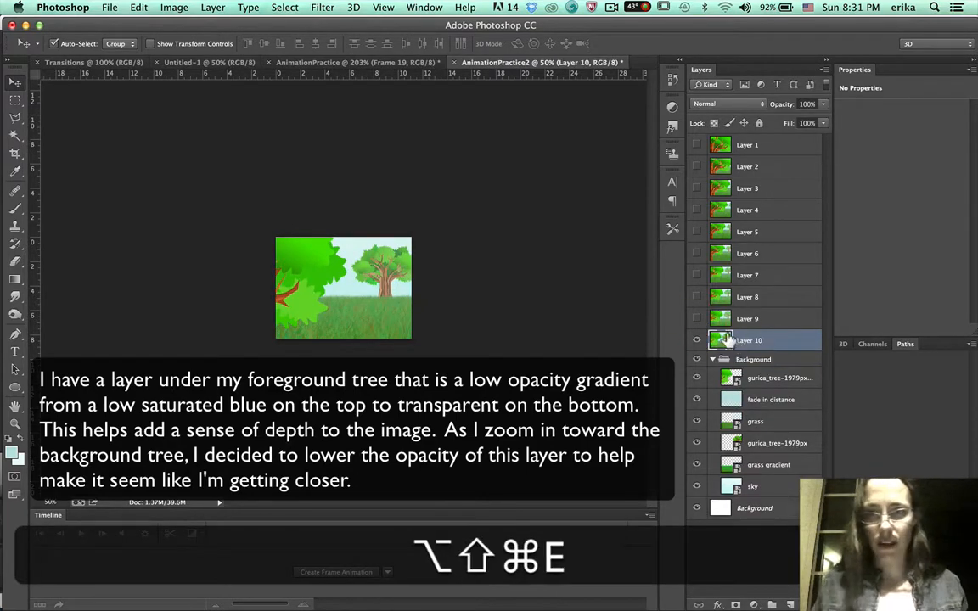
{"action": "left_click", "coordinate": [753, 360]}
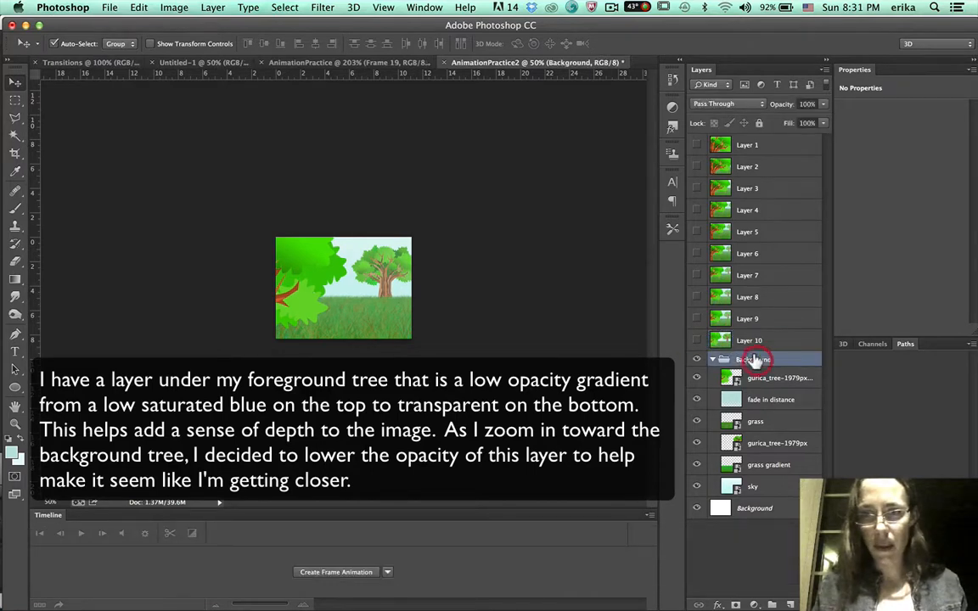
Free-transform the Background group, scaling it to about 116% and shifting it up, and commit.
{"action": "key", "text": "super+t"}
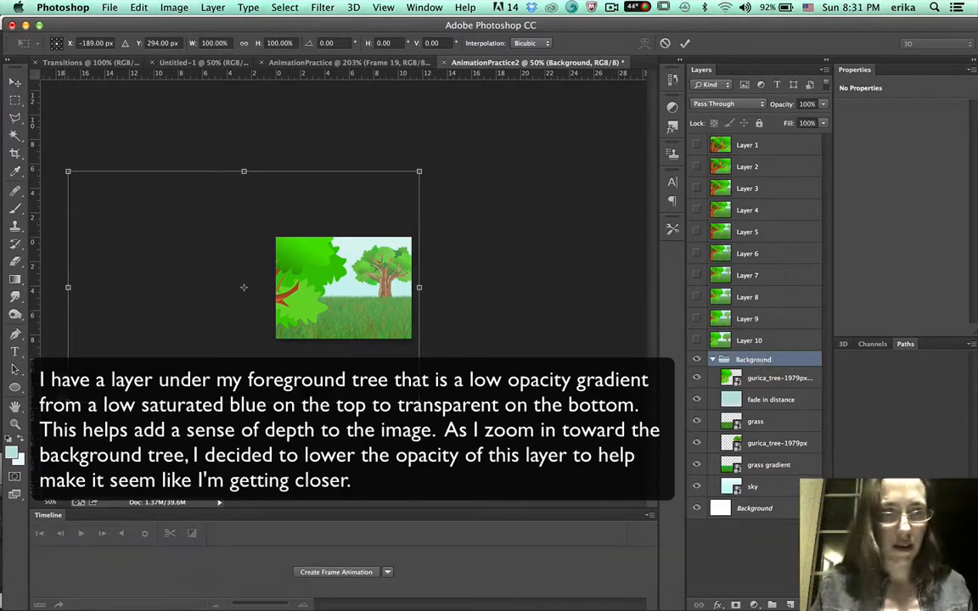
{"action": "left_click_drag", "start_coordinate": [66, 402], "coordinate": [10, 441]}
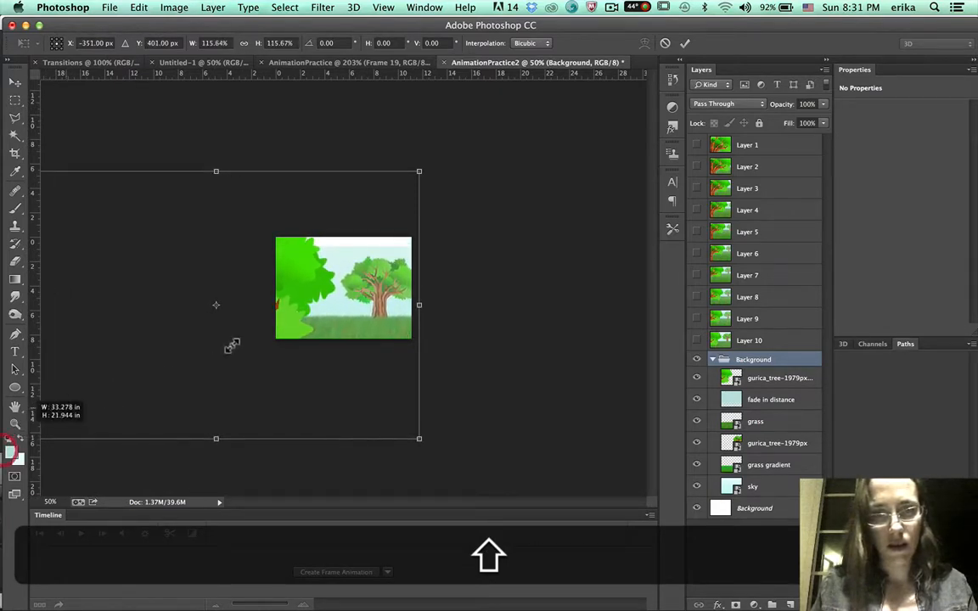
{"action": "left_click_drag", "start_coordinate": [284, 303], "coordinate": [284, 293]}
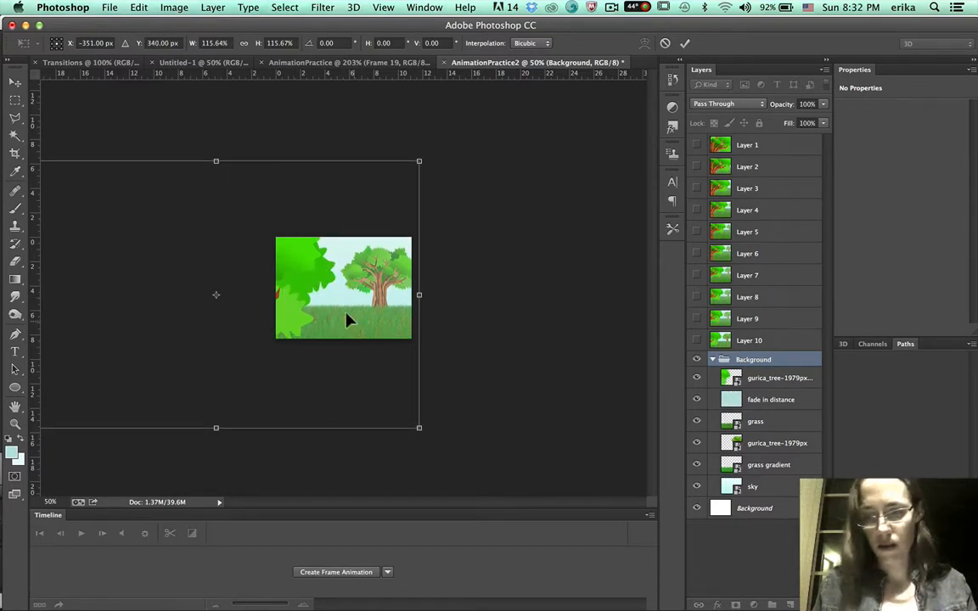
{"action": "key", "text": "Return"}
Lower the fade in distance layer's opacity to 13%.
{"action": "left_click", "coordinate": [758, 400]}
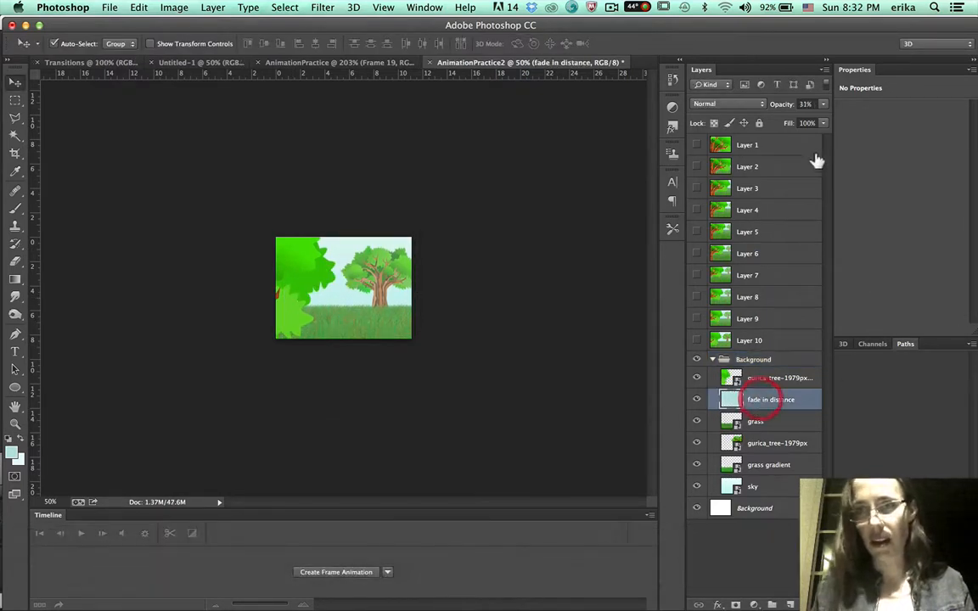
{"action": "left_click", "coordinate": [823, 104]}
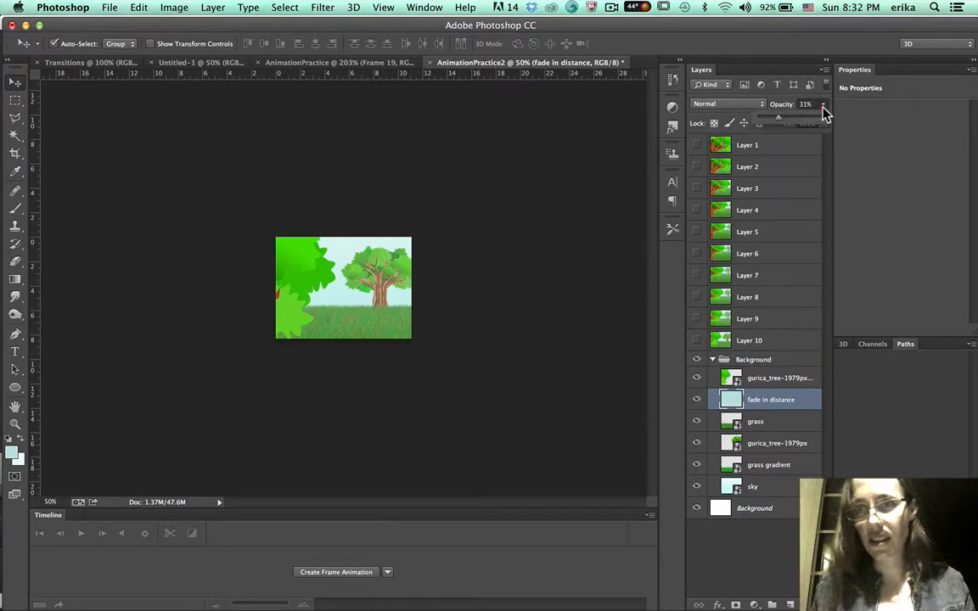
{"action": "left_click", "coordinate": [766, 118]}
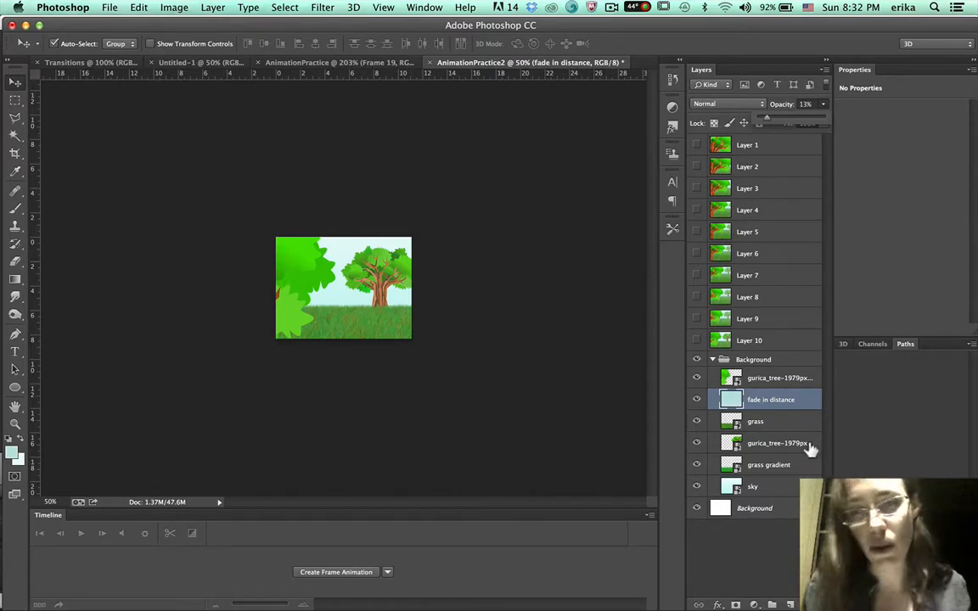
Compare against the tenth frame layer, stamp all visible layers into an eleventh frame layer and hide it.
{"action": "left_click", "coordinate": [754, 357]}
{"action": "left_click", "coordinate": [696, 337]}
{"action": "left_click", "coordinate": [695, 338]}
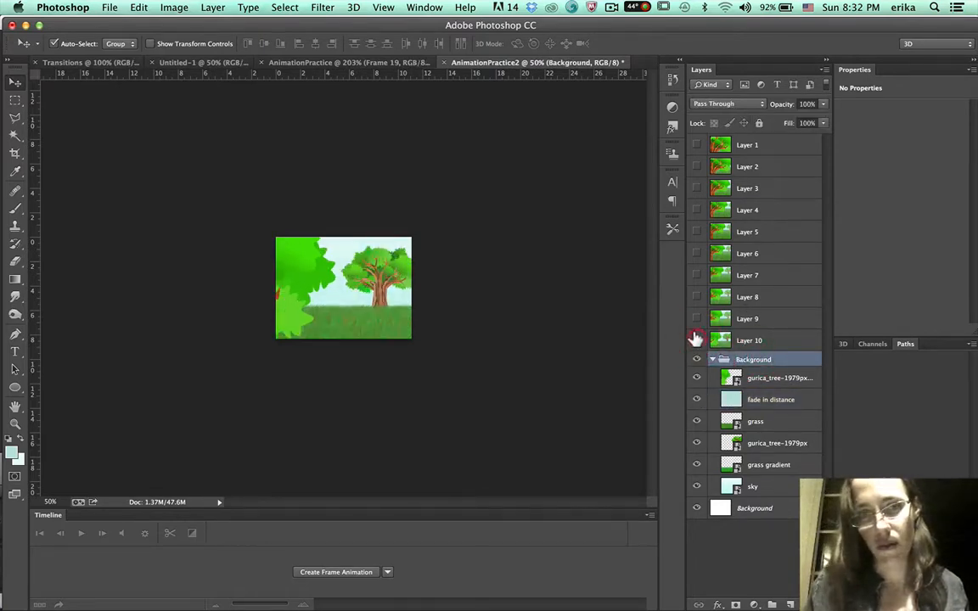
{"action": "key", "text": "alt+shift+super+e"}
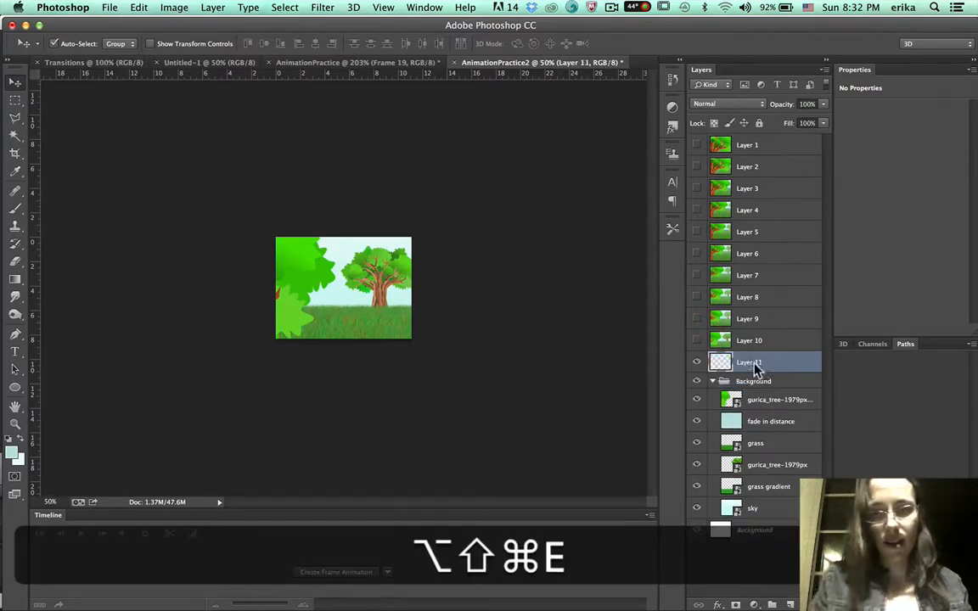
{"action": "left_click", "coordinate": [696, 358]}
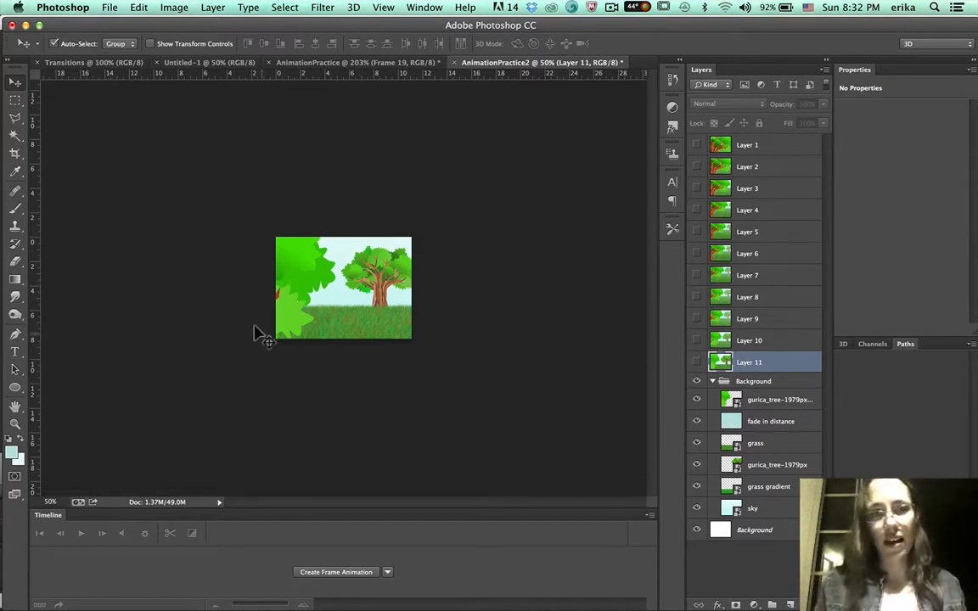
Move the Background group to the left so most of it sits off the canvas.
{"action": "left_click", "coordinate": [739, 382]}
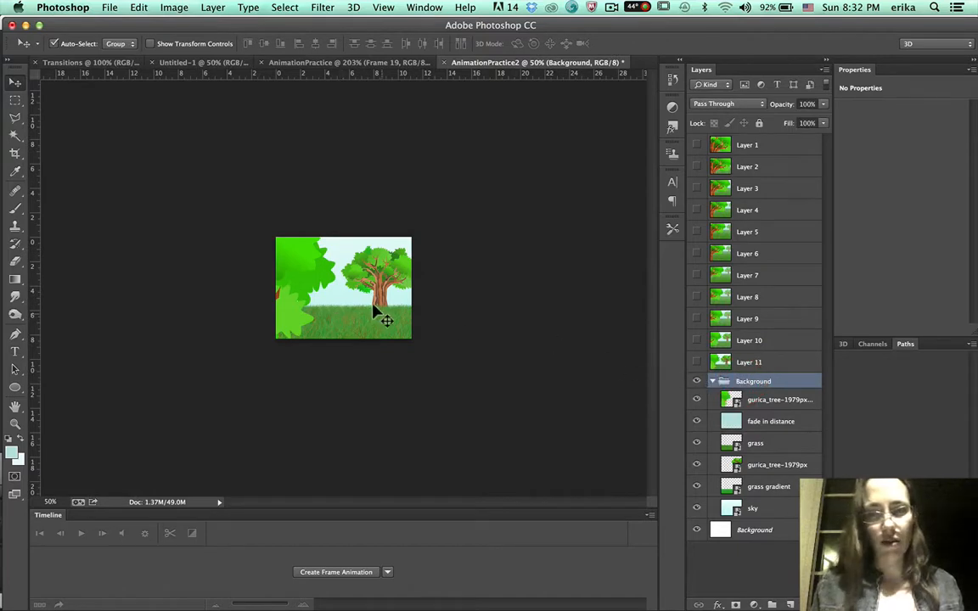
{"action": "left_click_drag", "start_coordinate": [330, 289], "coordinate": [346, 273]}
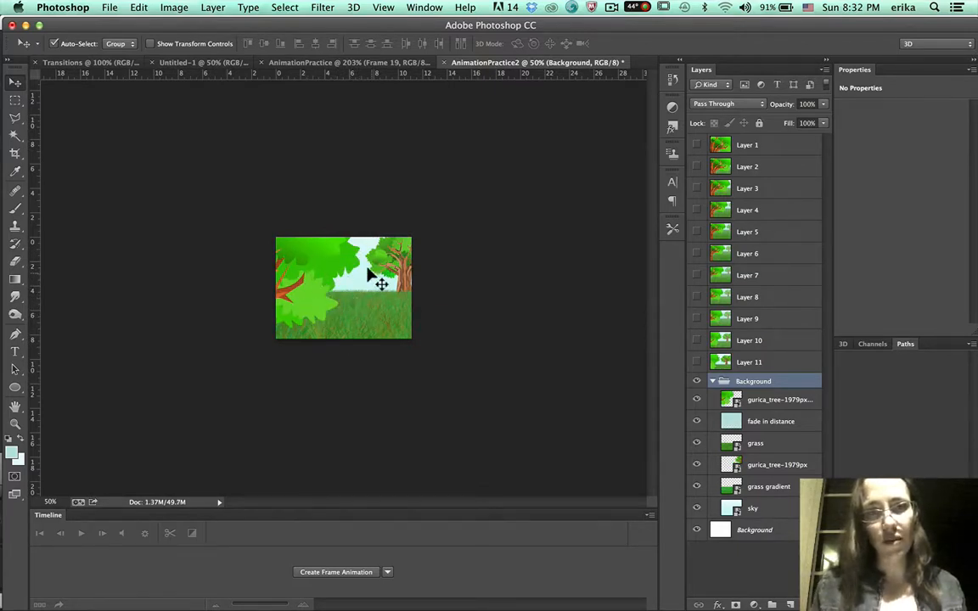
{"action": "left_click_drag", "start_coordinate": [374, 276], "coordinate": [270, 292]}
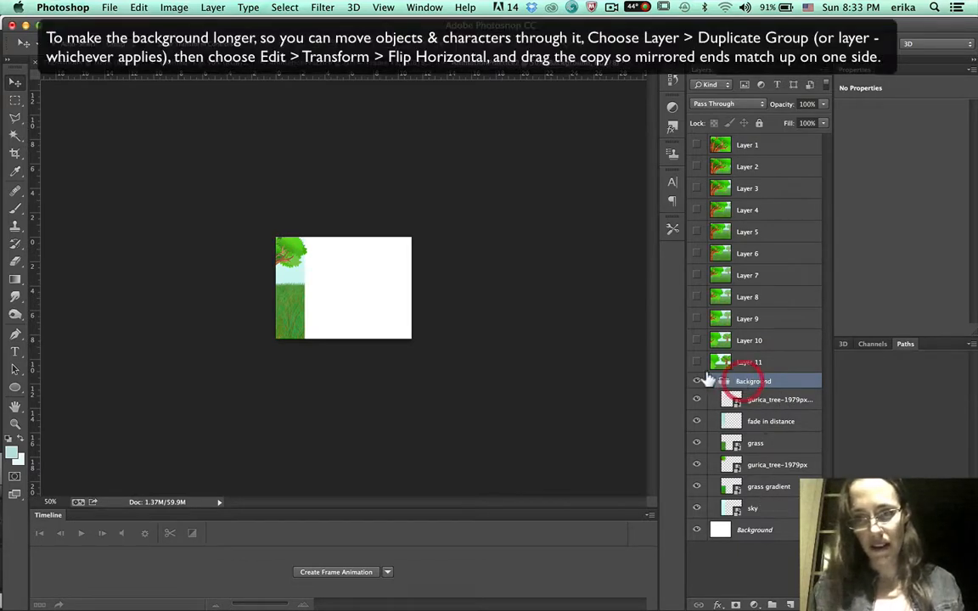
Collapse and duplicate the Background group, then flip the copy horizontally.
{"action": "left_click", "coordinate": [712, 381]}
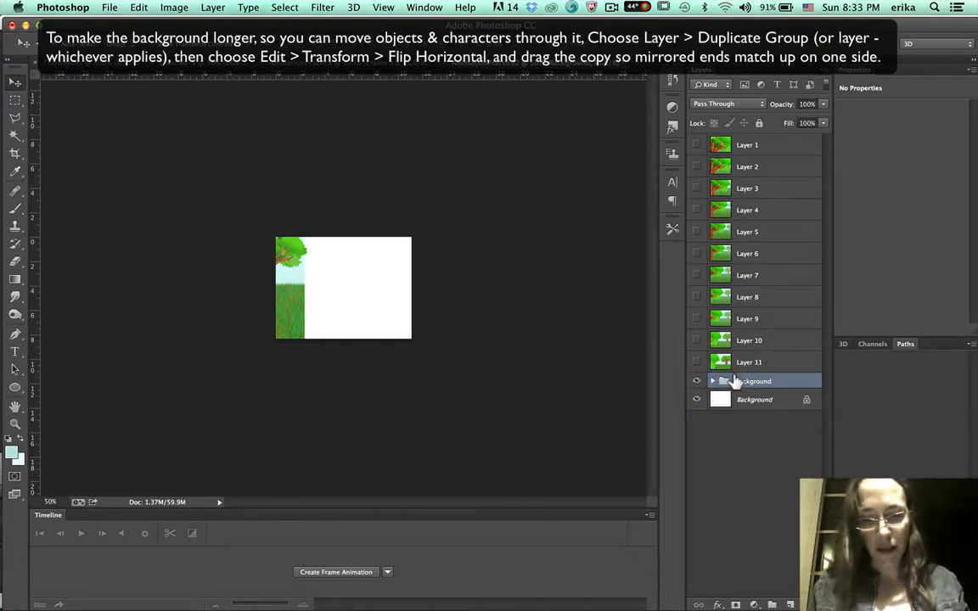
{"action": "key", "text": "super+j"}
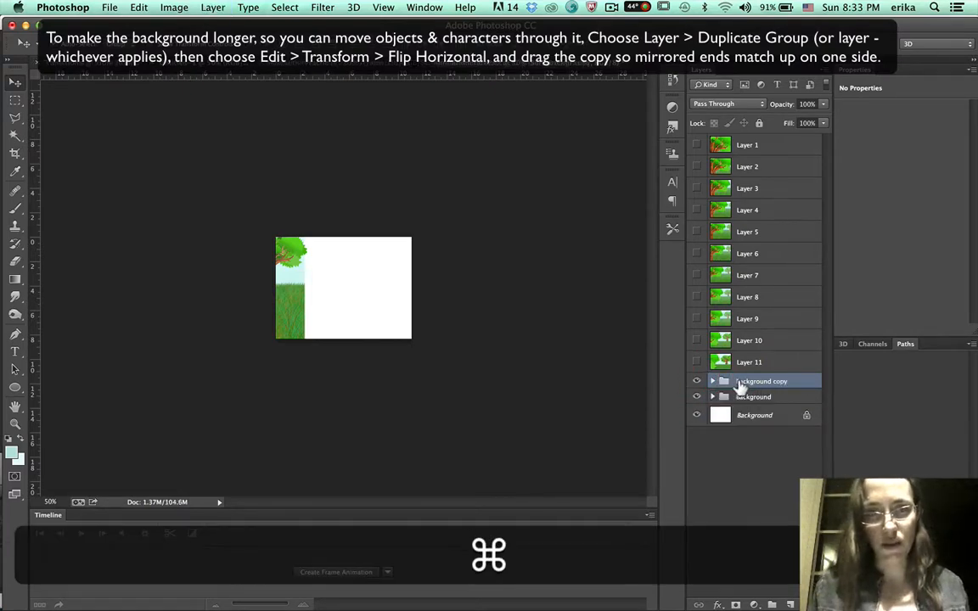
{"action": "left_click", "coordinate": [138, 7]}
{"action": "mouse_move", "coordinate": [255, 307]}
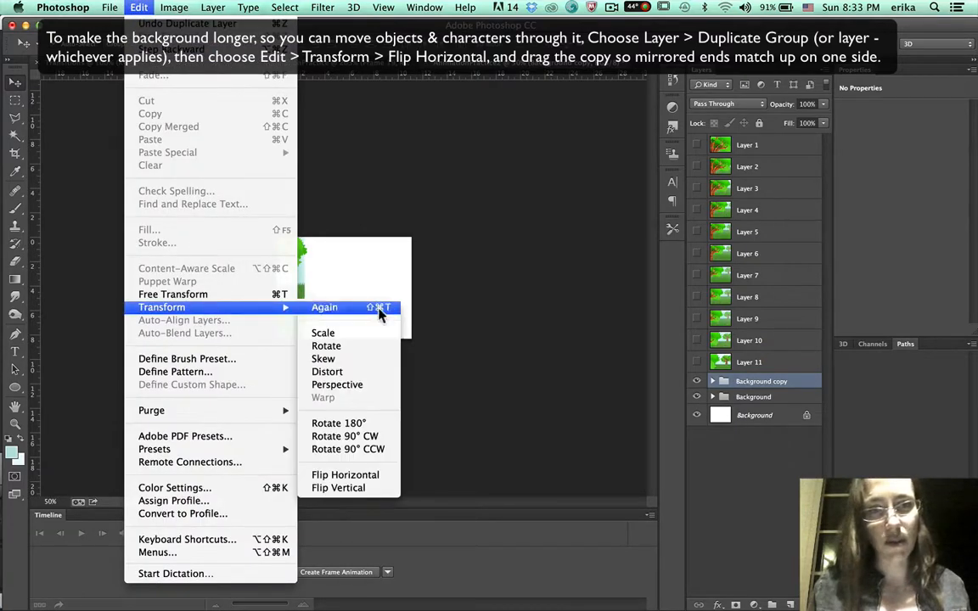
{"action": "left_click", "coordinate": [349, 475]}
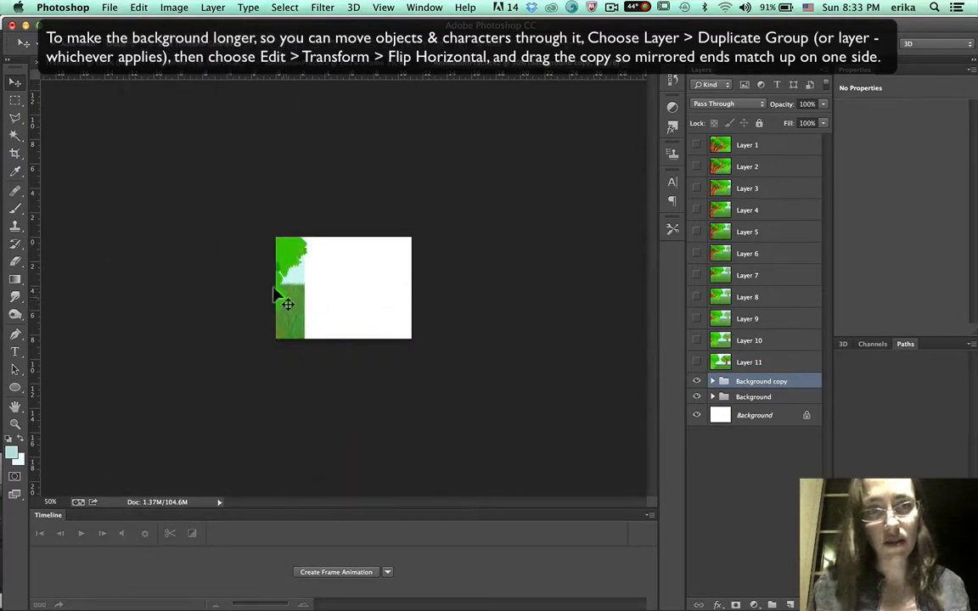
Move the flipped Background copy so its mirrored edge lines up with the original group.
{"action": "left_click_drag", "start_coordinate": [271, 289], "coordinate": [562, 262]}
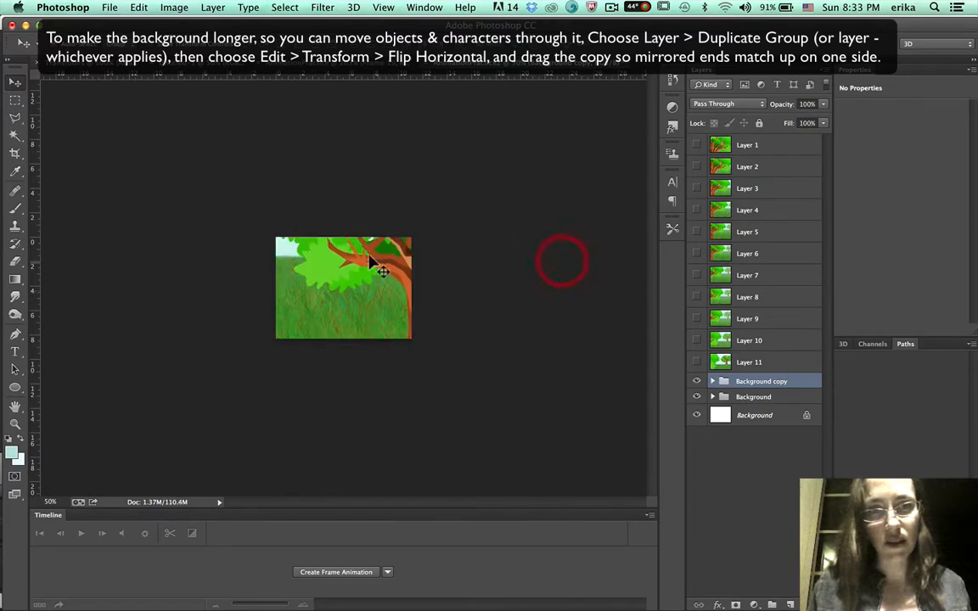
{"action": "left_click_drag", "start_coordinate": [357, 268], "coordinate": [544, 283]}
{"action": "left_click_drag", "start_coordinate": [460, 294], "coordinate": [461, 293]}
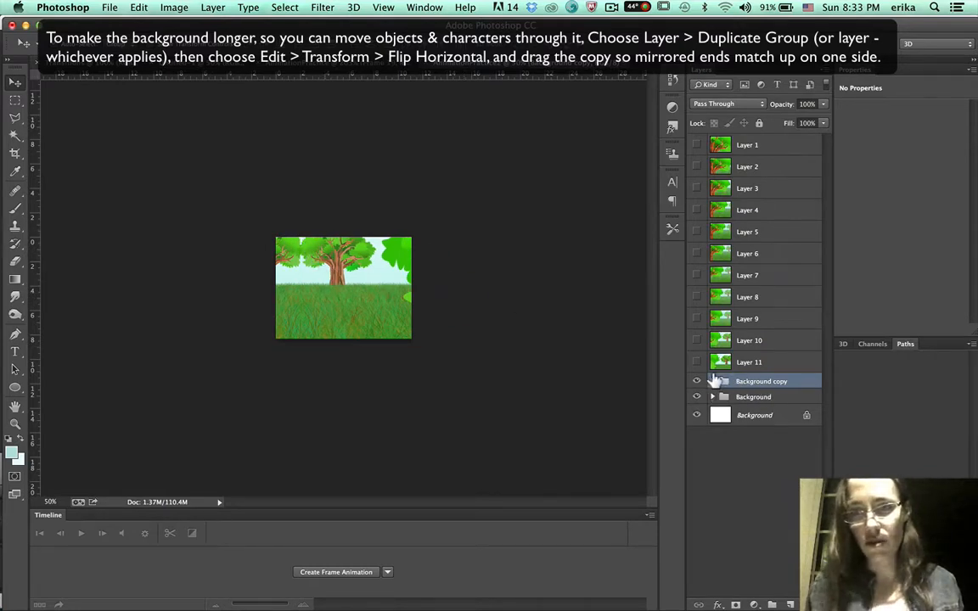
Try repositioning the tree layers inside the Background copy group, undoing the foreground tree move.
{"action": "left_click", "coordinate": [713, 382]}
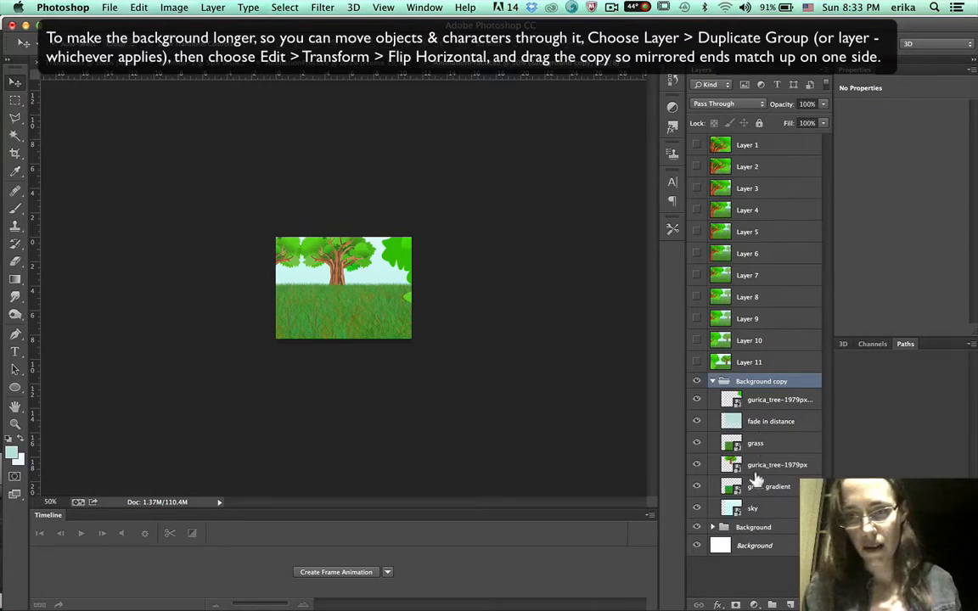
{"action": "left_click", "coordinate": [754, 466]}
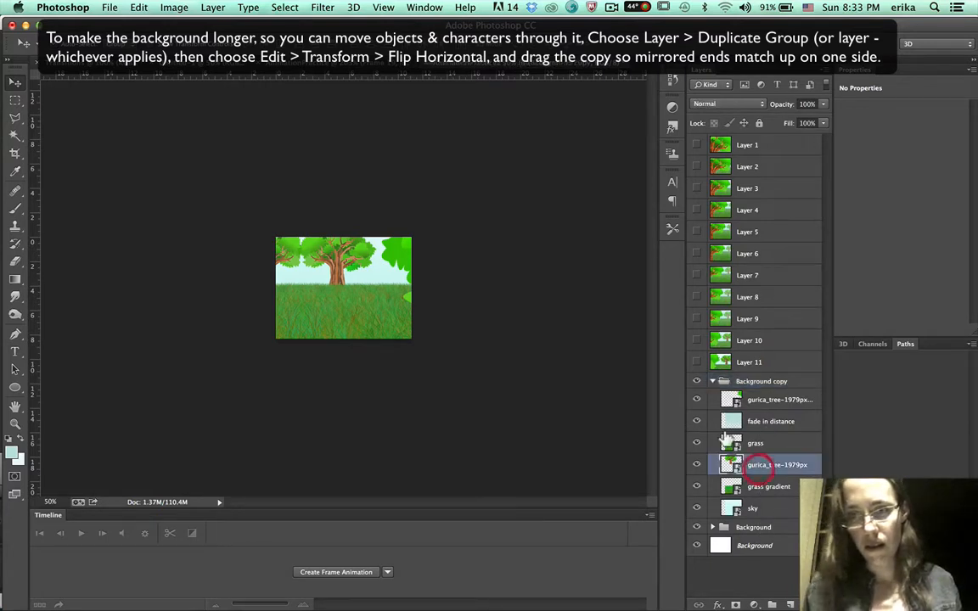
{"action": "left_click", "coordinate": [334, 259]}
{"action": "mouse_move", "coordinate": [331, 253]}
{"action": "left_mouse_down"}
{"action": "mouse_move", "coordinate": [343, 256]}
{"action": "mouse_move", "coordinate": [361, 239]}
{"action": "mouse_move", "coordinate": [332, 253]}
{"action": "left_mouse_up"}
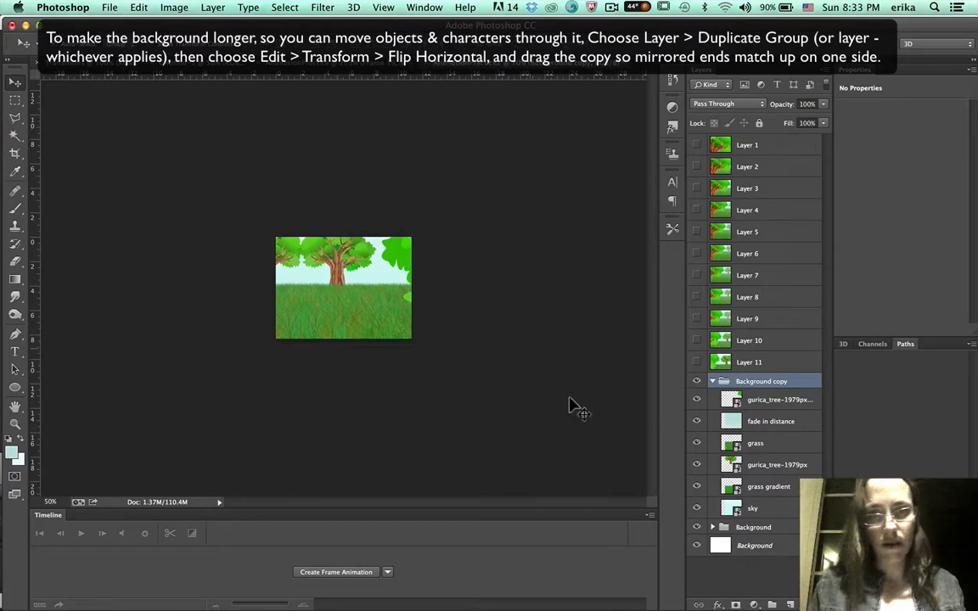
{"action": "left_click", "coordinate": [768, 401]}
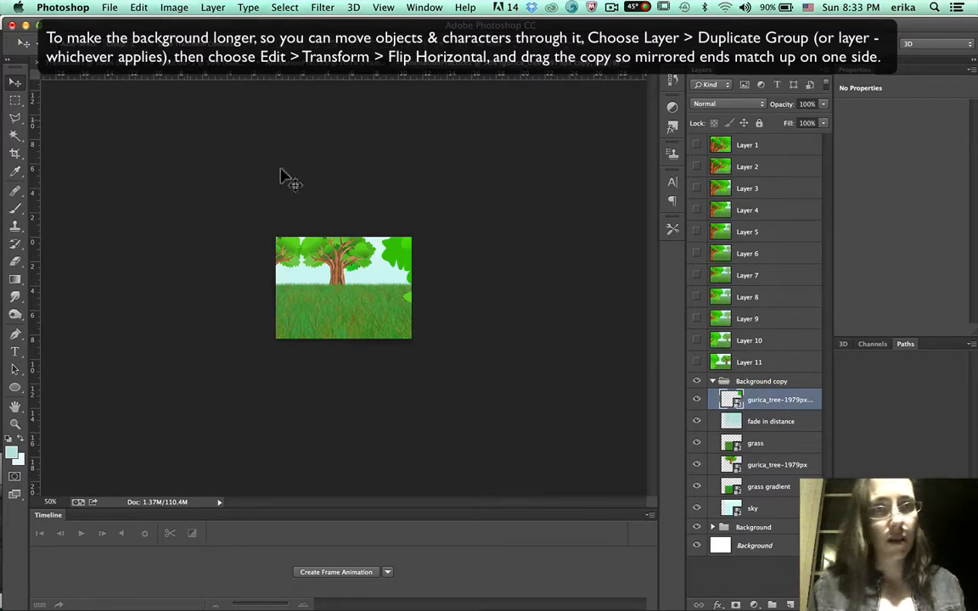
{"action": "mouse_move", "coordinate": [327, 252]}
{"action": "left_mouse_down"}
{"action": "mouse_move", "coordinate": [378, 251]}
{"action": "mouse_move", "coordinate": [335, 243]}
{"action": "left_mouse_up"}
{"action": "key", "text": "super+z"}
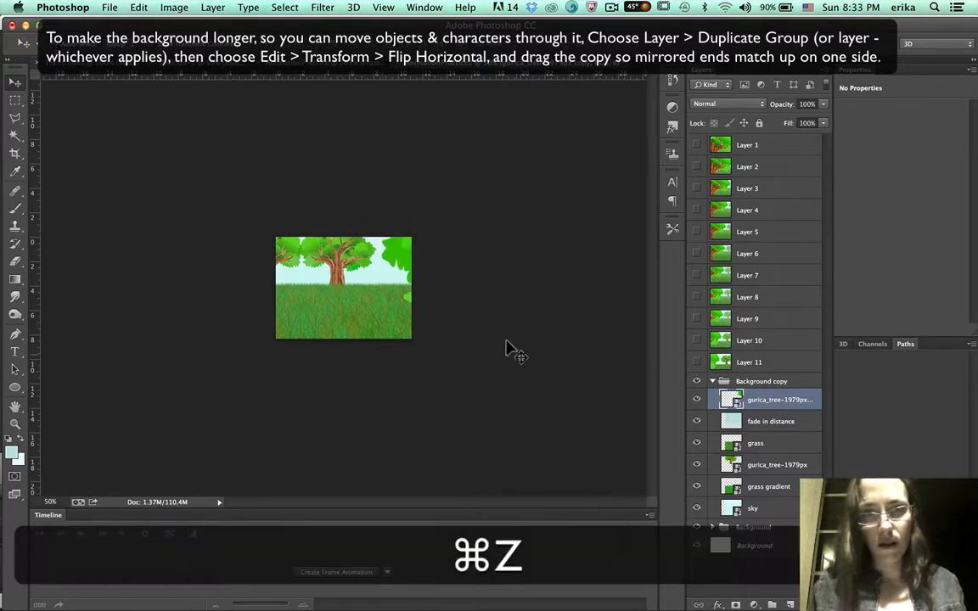
Move the background tree in the Background copy group to the right.
{"action": "left_click", "coordinate": [761, 465]}
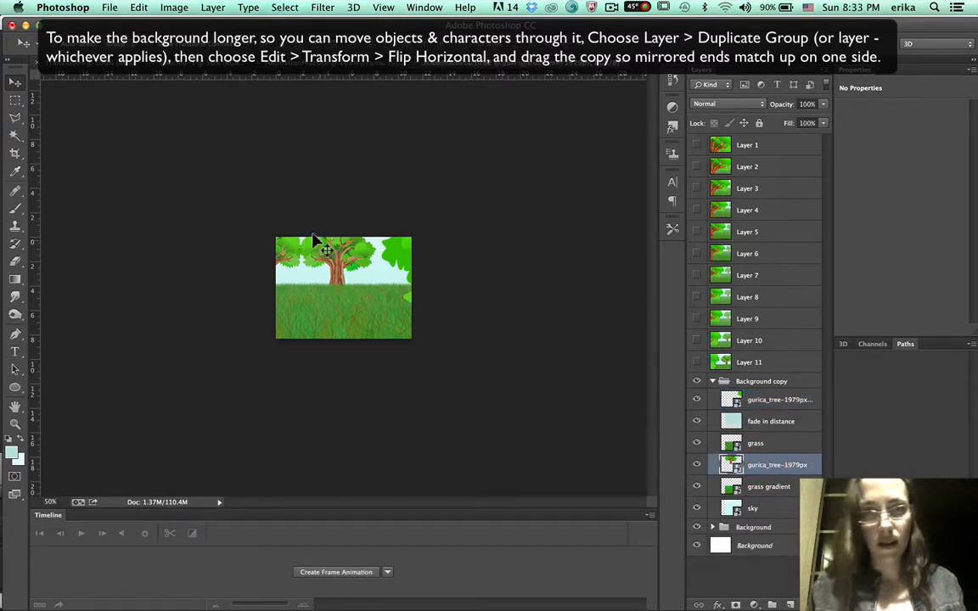
{"action": "left_click_drag", "start_coordinate": [316, 244], "coordinate": [357, 246]}
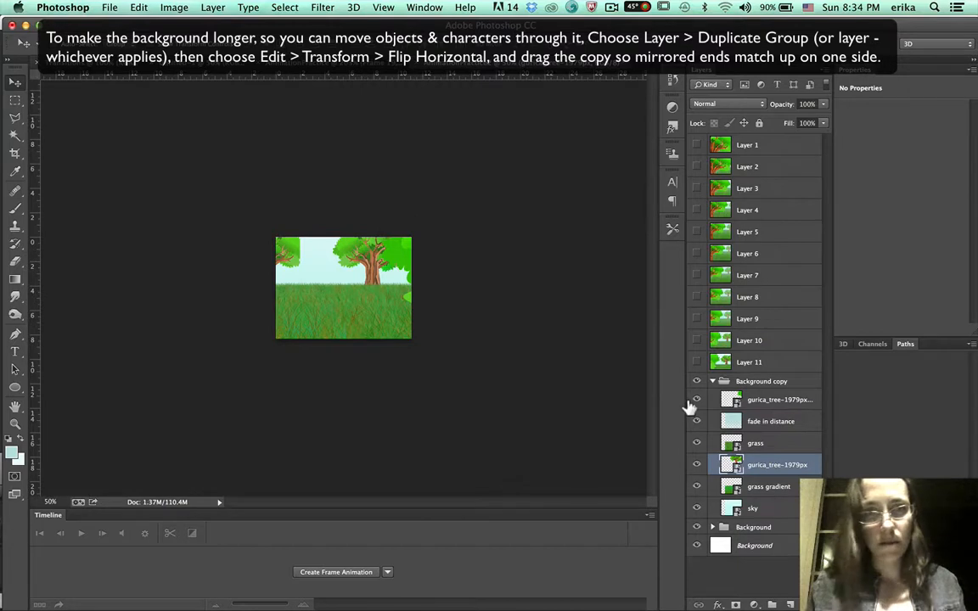
Nudge the Background copy group right three steps and back left three steps, then collapse it.
{"action": "left_click", "coordinate": [744, 384]}
{"action": "key", "text": "Right"}
{"action": "key", "text": "Right"}
{"action": "key", "text": "Right"}
{"action": "key", "text": "Right"}
{"action": "key", "text": "Right"}
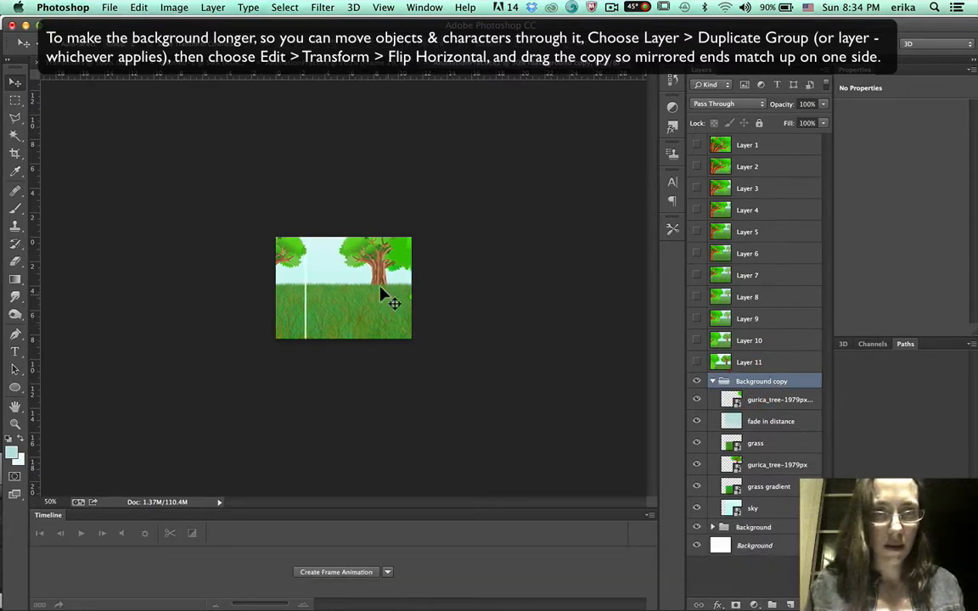
{"action": "key", "text": "Left"}
{"action": "key", "text": "Left"}
{"action": "key", "text": "Left"}
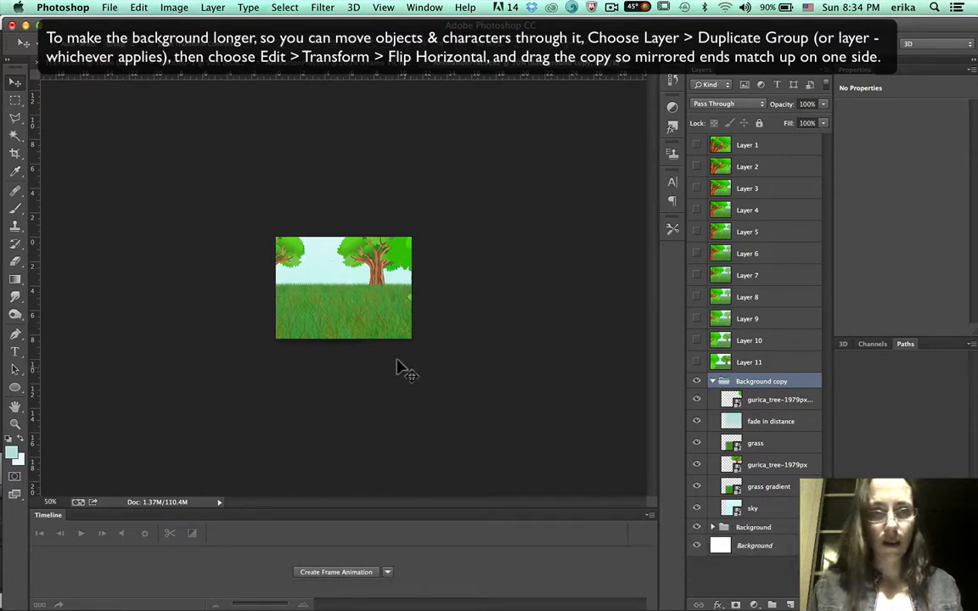
{"action": "left_click", "coordinate": [711, 381]}
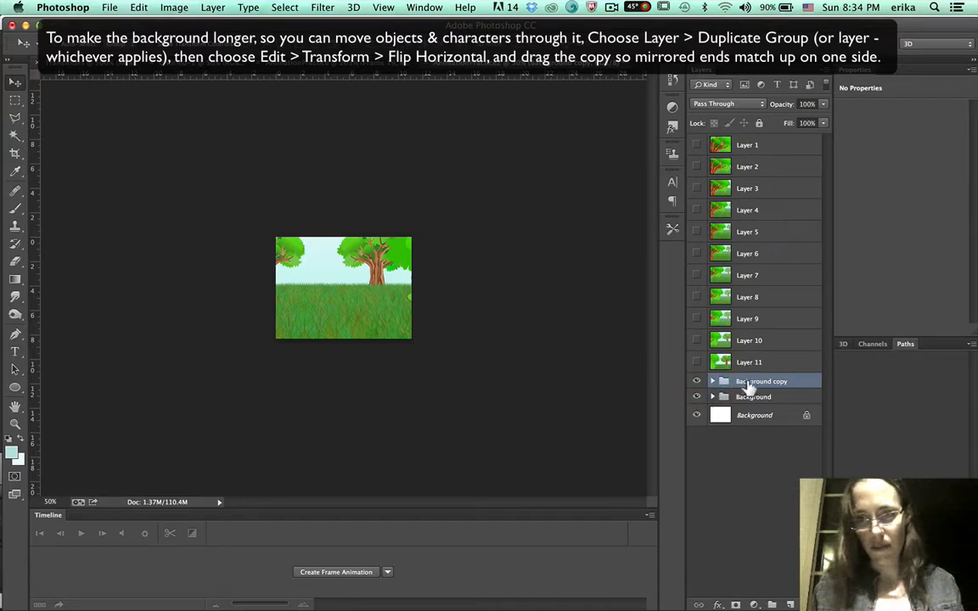
Select both Background groups and shift them slightly left and up on the canvas.
{"action": "left_click", "coordinate": [747, 397], "text": "shift"}
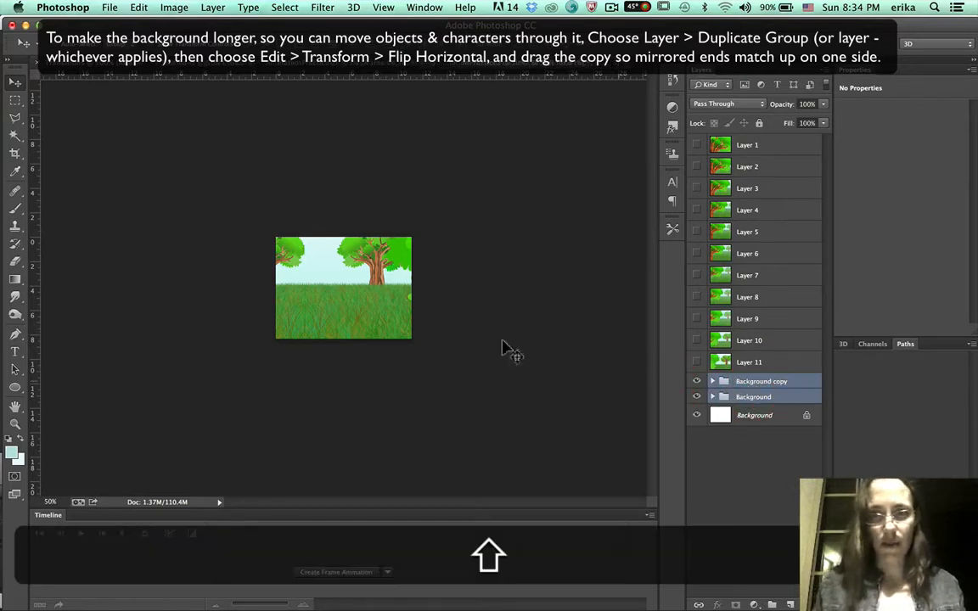
{"action": "mouse_move", "coordinate": [322, 286]}
{"action": "left_mouse_down"}
{"action": "mouse_move", "coordinate": [478, 293]}
{"action": "mouse_move", "coordinate": [222, 295]}
{"action": "mouse_move", "coordinate": [298, 301]}
{"action": "mouse_move", "coordinate": [524, 278]}
{"action": "mouse_move", "coordinate": [310, 280]}
{"action": "left_mouse_up"}
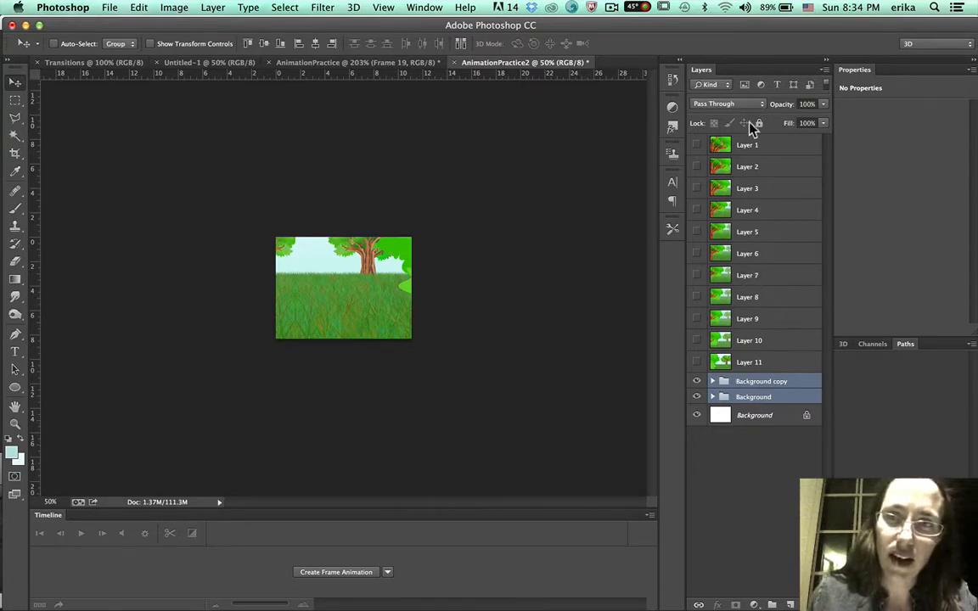
Create a frame animation and make frames from the layers.
{"action": "left_click", "coordinate": [344, 573]}
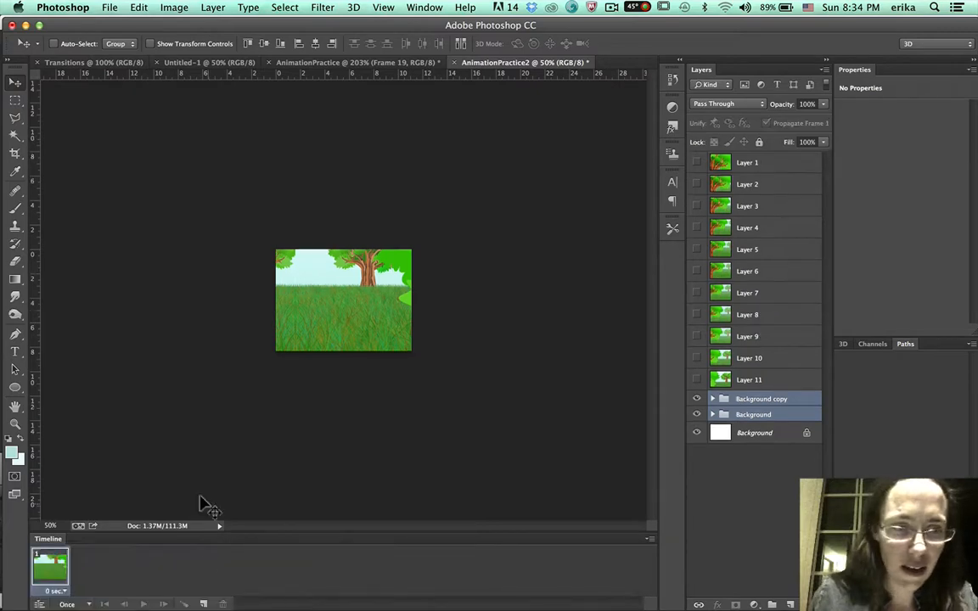
{"action": "left_click", "coordinate": [648, 540]}
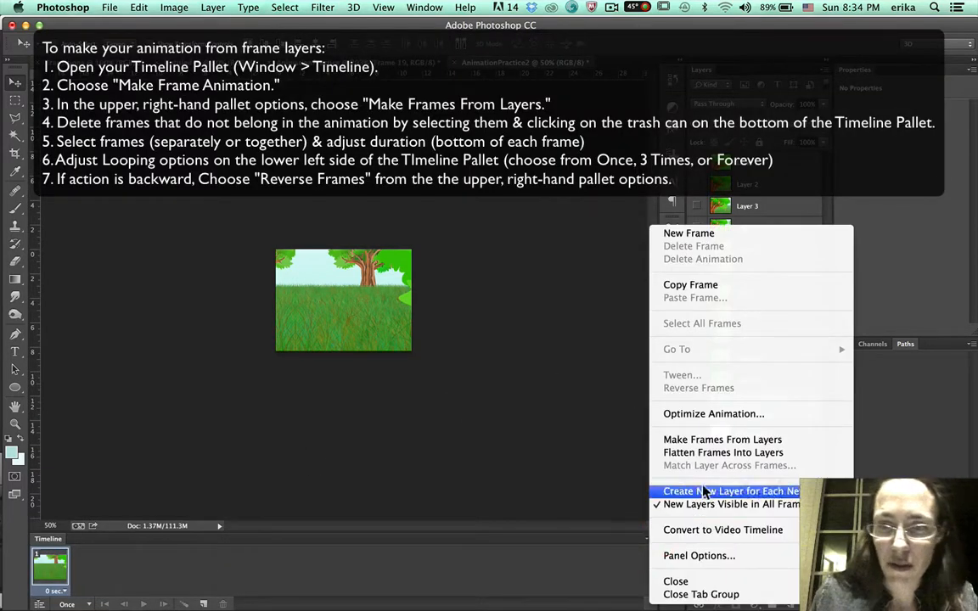
{"action": "left_click", "coordinate": [701, 437]}
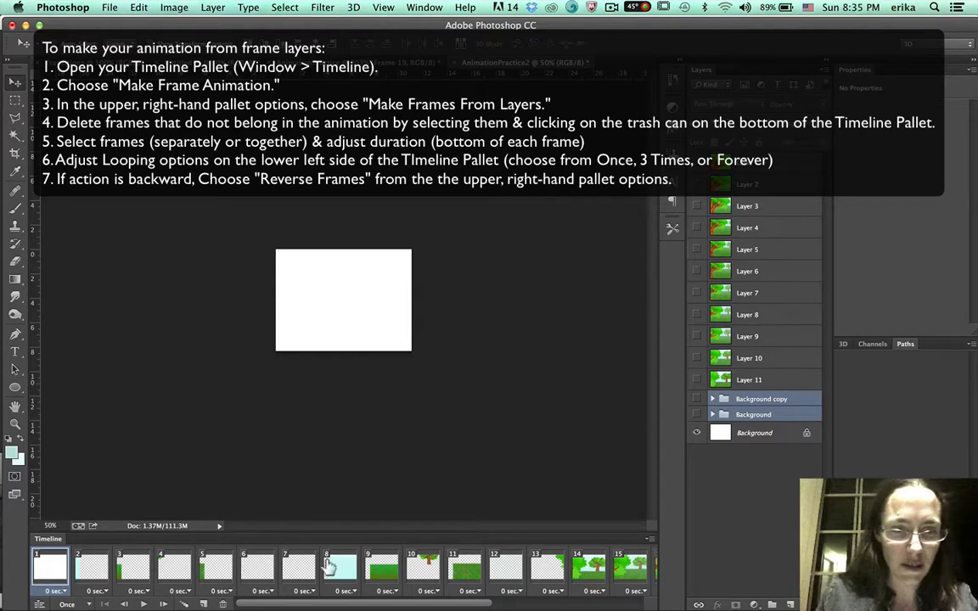
Delete frames 1 through 13 from the animation timeline.
{"action": "scroll", "coordinate": [365, 564], "scroll_direction": "right", "scroll_amount": 5}
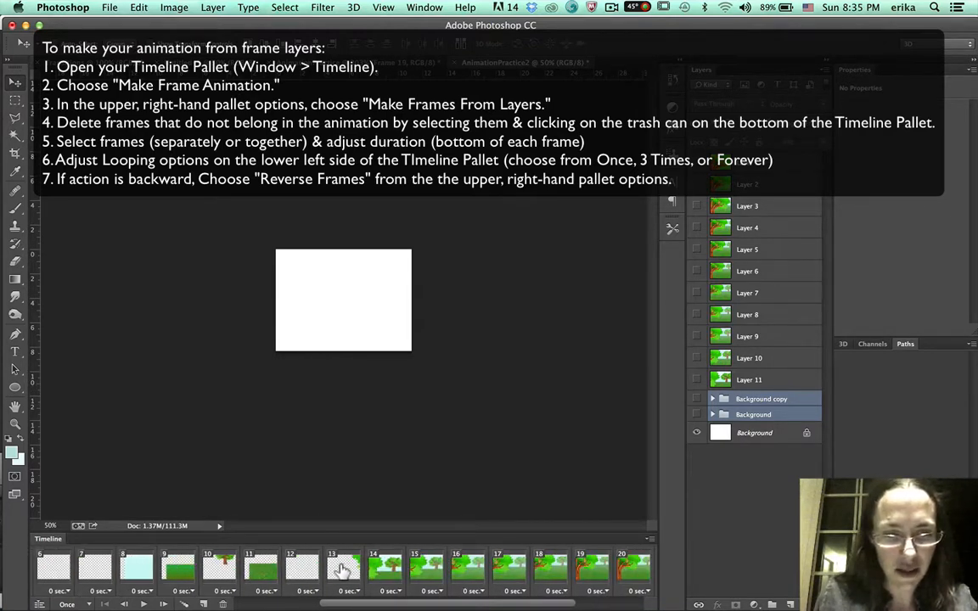
{"action": "scroll", "coordinate": [178, 567], "scroll_direction": "left", "scroll_amount": 5}
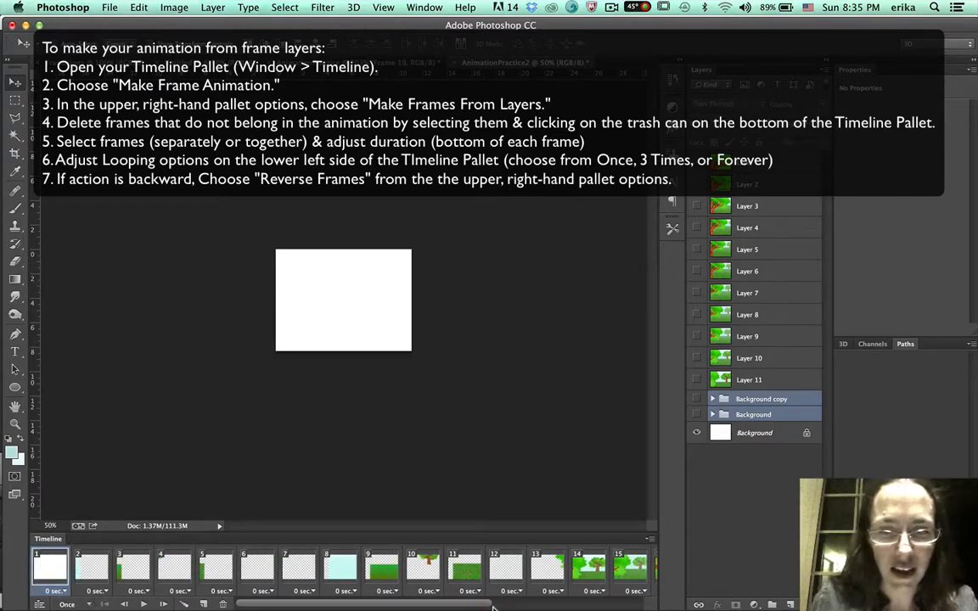
{"action": "left_click", "coordinate": [564, 560], "text": "shift"}
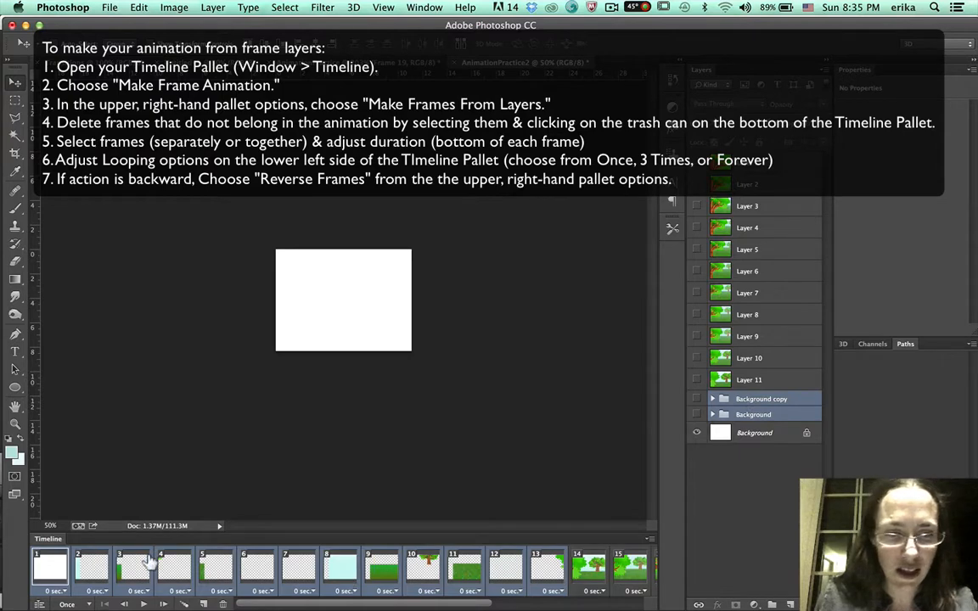
{"action": "left_click", "coordinate": [222, 603]}
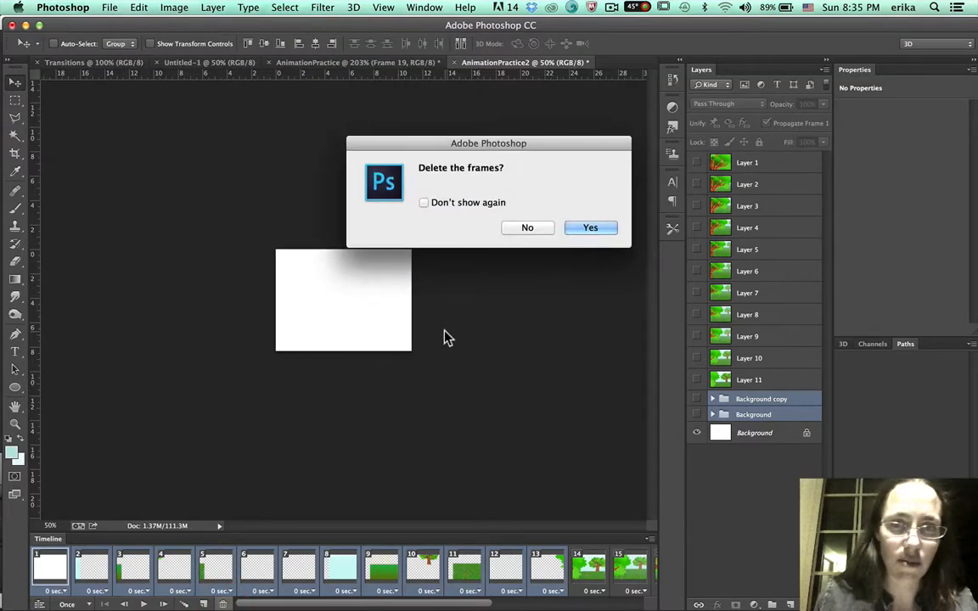
{"action": "left_click", "coordinate": [607, 225]}
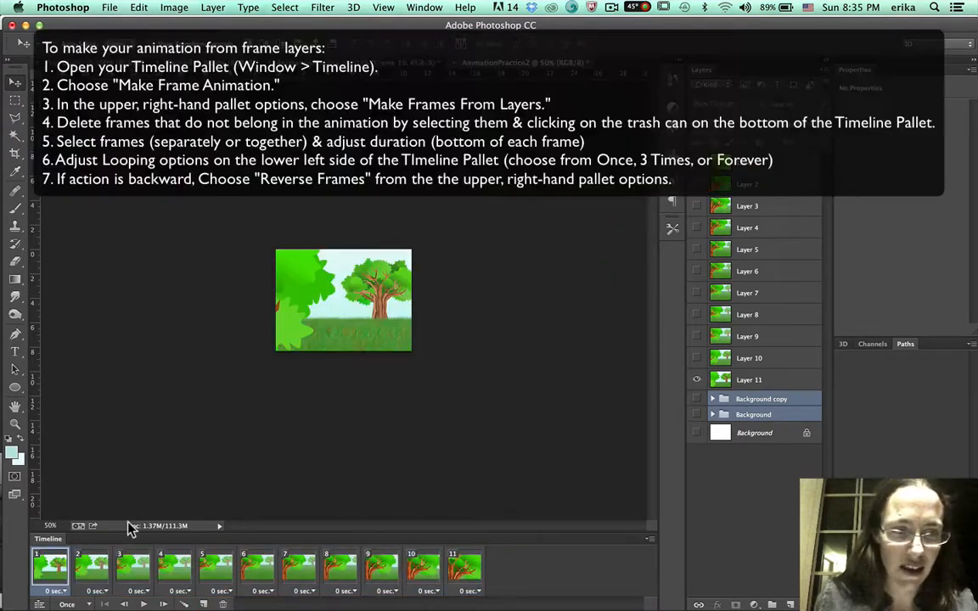
Preview the animation, then set every frame's delay to 0.2 seconds.
{"action": "left_click", "coordinate": [143, 604]}
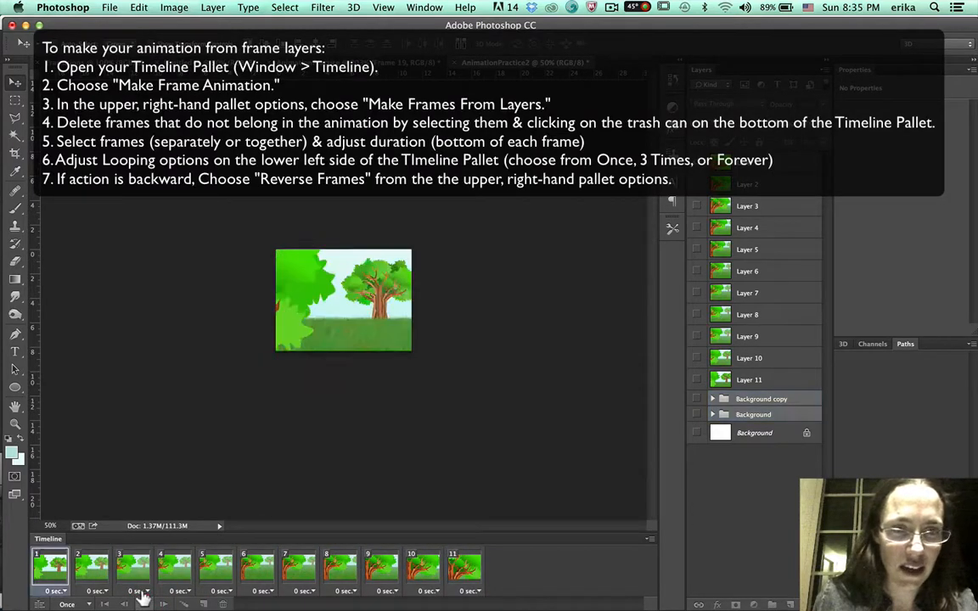
{"action": "left_click", "coordinate": [143, 601]}
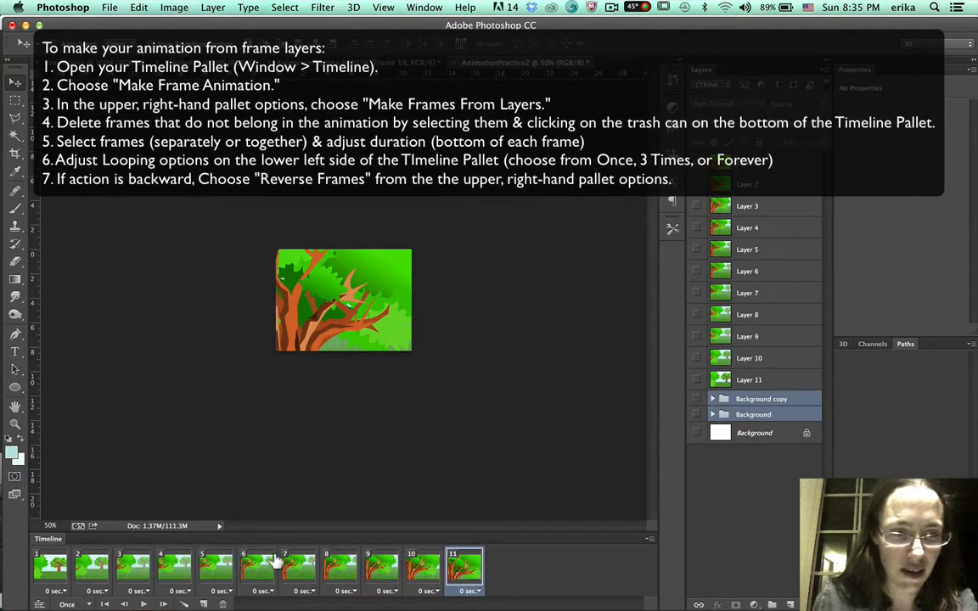
{"action": "left_click", "coordinate": [51, 576], "text": "shift"}
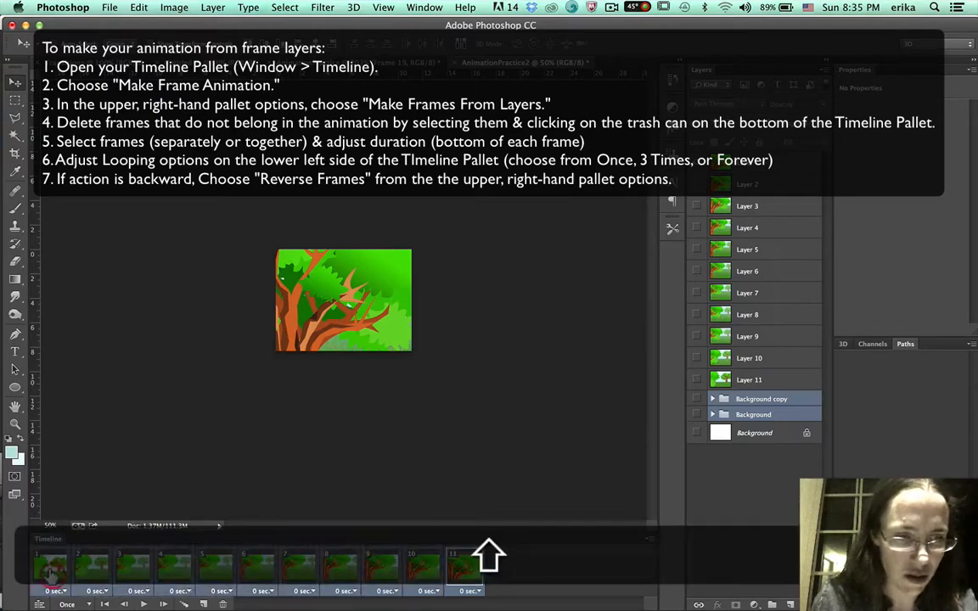
{"action": "left_click", "coordinate": [54, 590]}
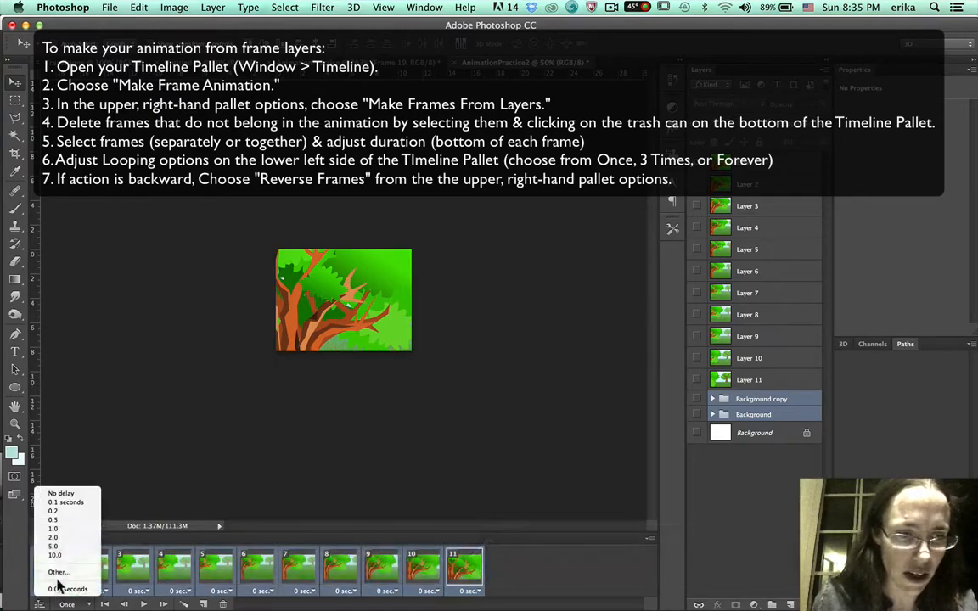
{"action": "left_click", "coordinate": [55, 511]}
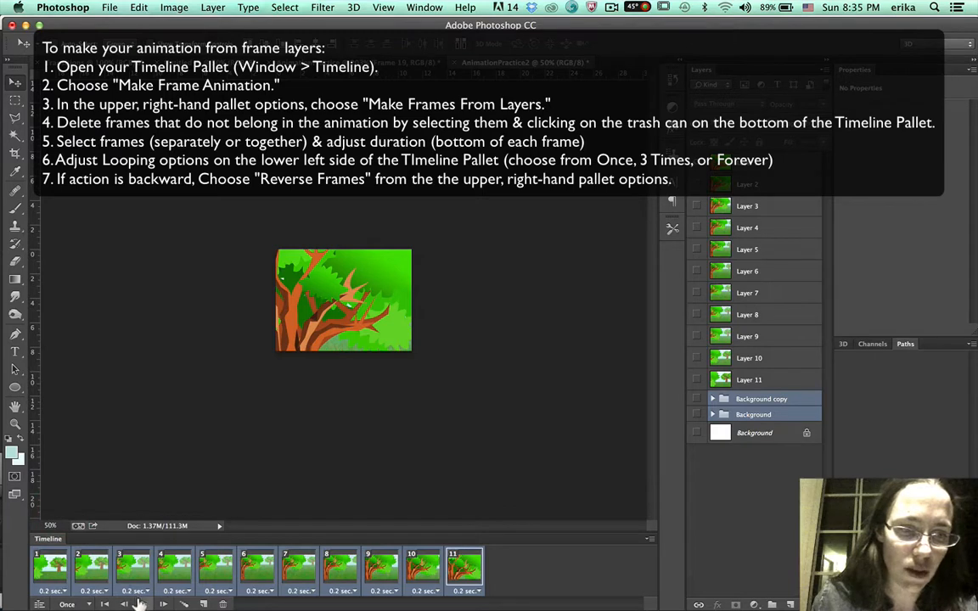
Preview the animation, then set every frame's delay to 0.3 seconds.
{"action": "left_click", "coordinate": [140, 604]}
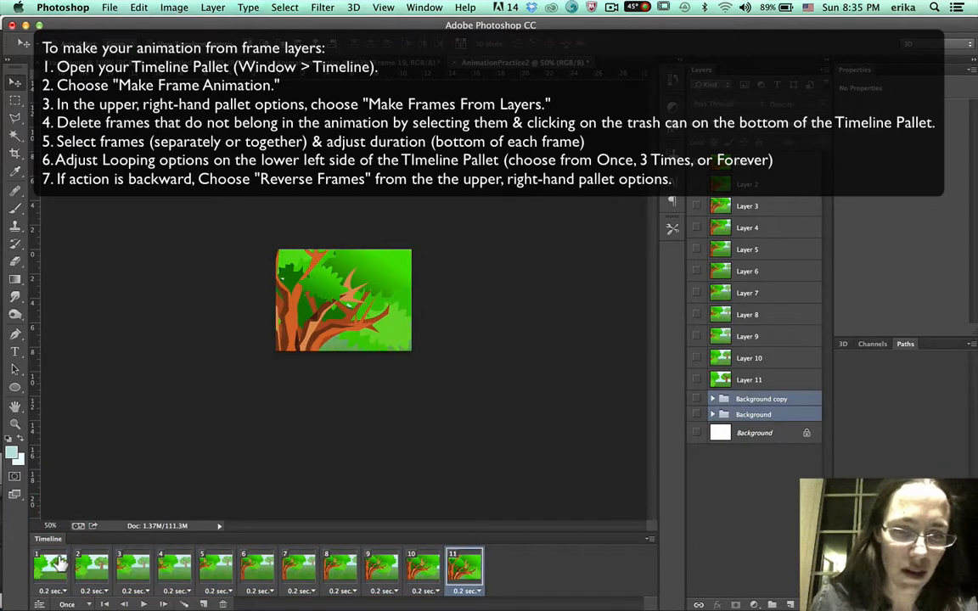
{"action": "left_click", "coordinate": [51, 586], "text": "shift"}
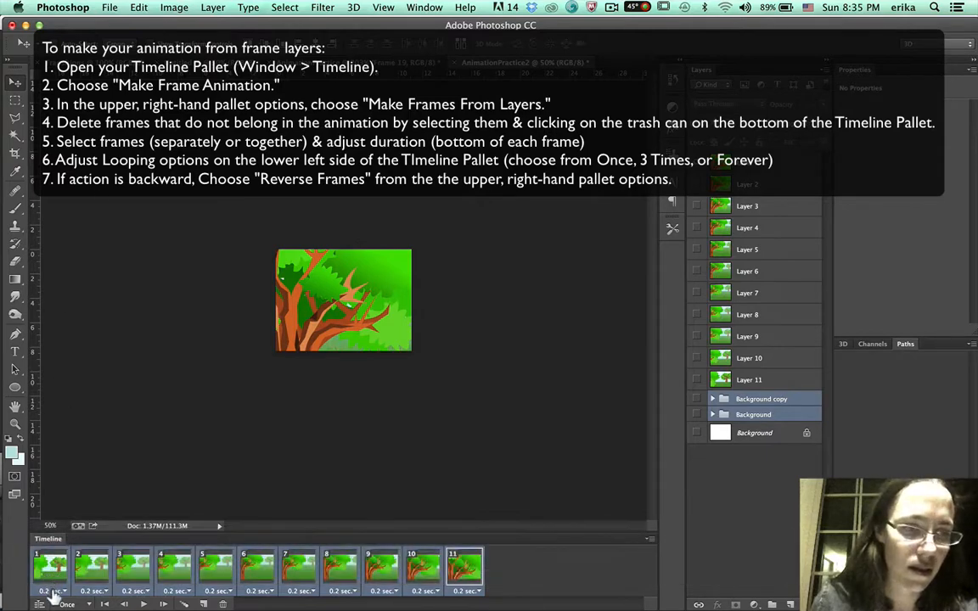
{"action": "left_click", "coordinate": [53, 591]}
{"action": "left_click", "coordinate": [47, 573]}
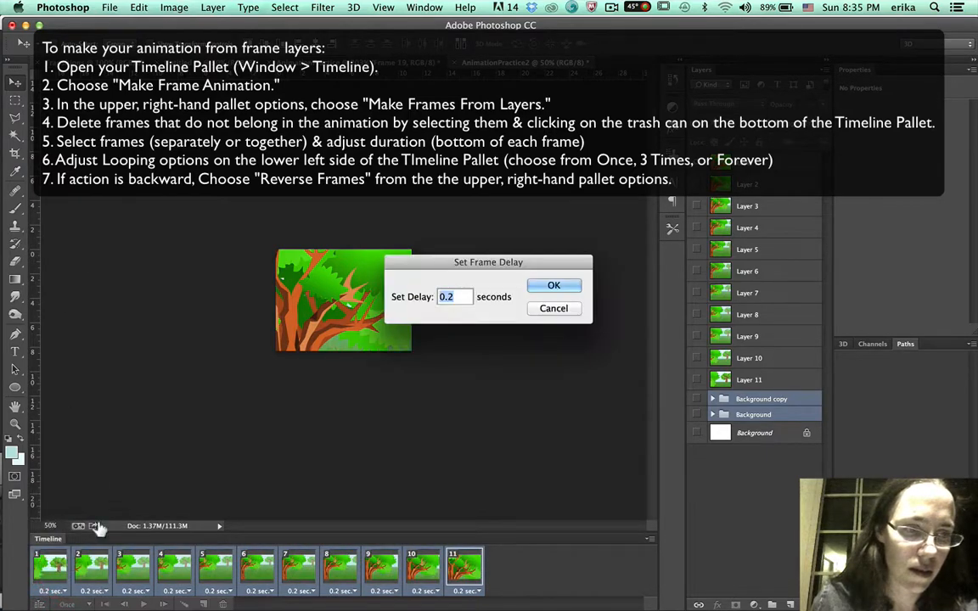
{"action": "type", "text": "."}
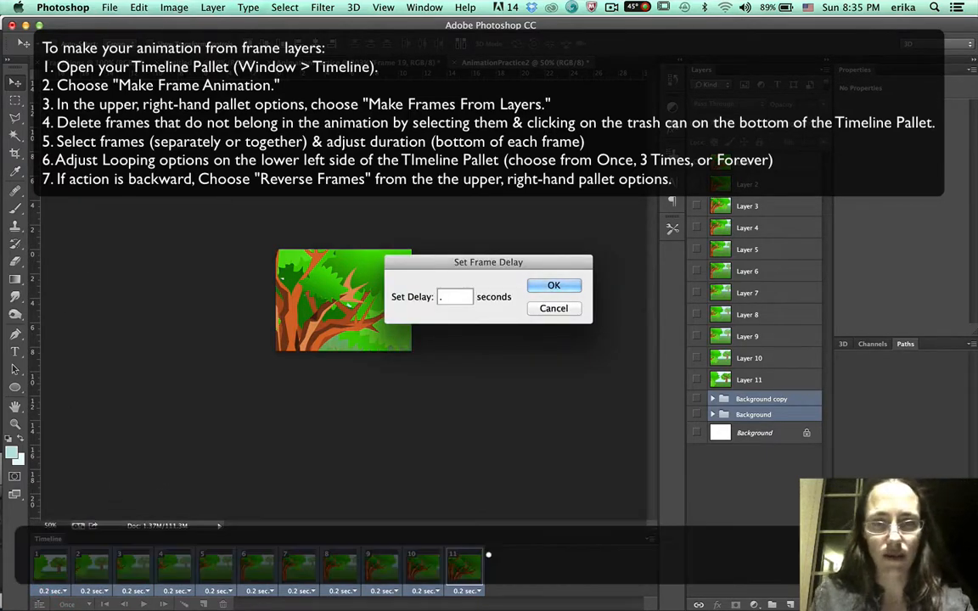
{"action": "type", "text": "3"}
{"action": "key", "text": "Return"}
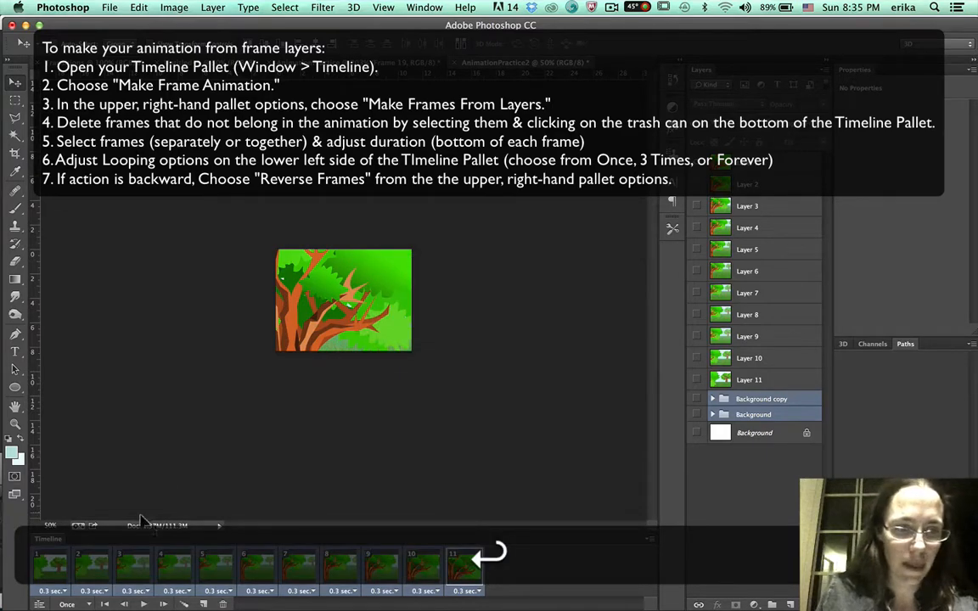
Reverse the order of the frames and preview the animation.
{"action": "left_click", "coordinate": [140, 603]}
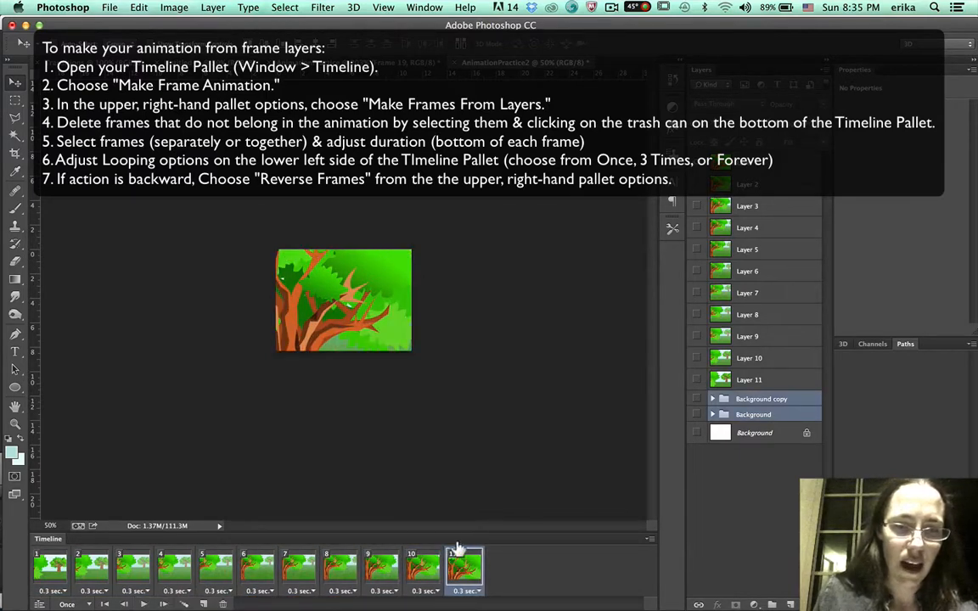
{"action": "left_click", "coordinate": [653, 539]}
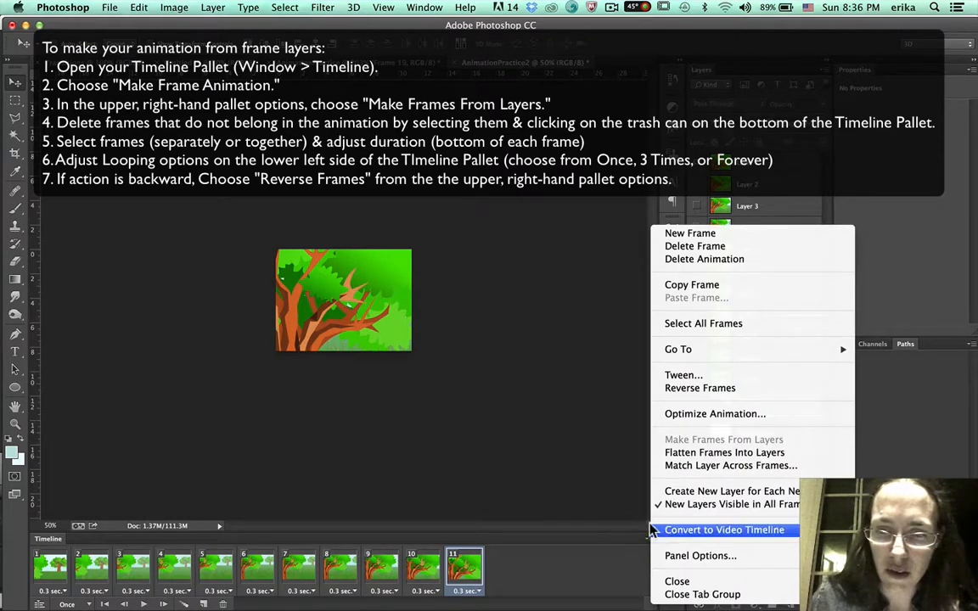
{"action": "left_click", "coordinate": [692, 388]}
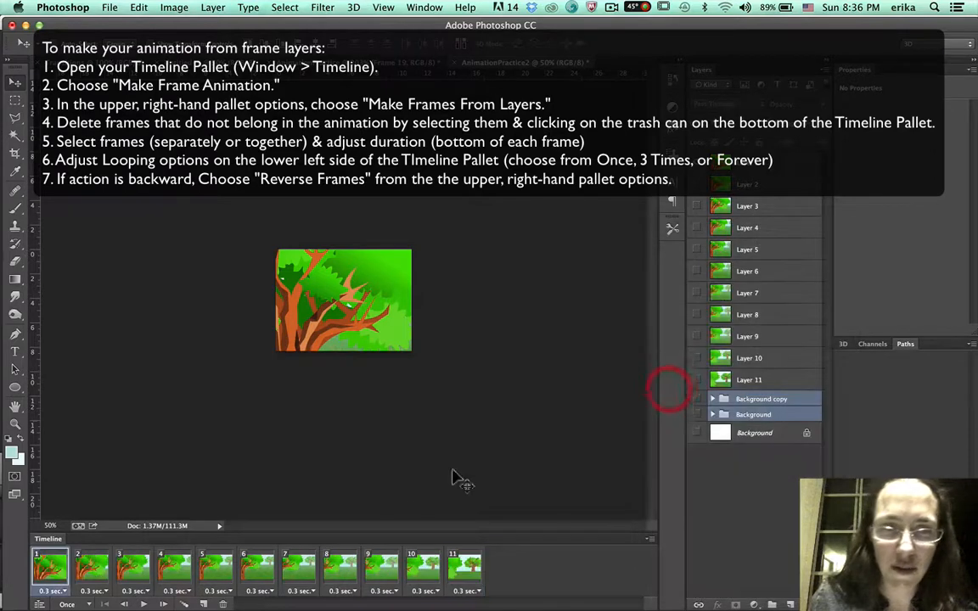
{"action": "left_click", "coordinate": [142, 604]}
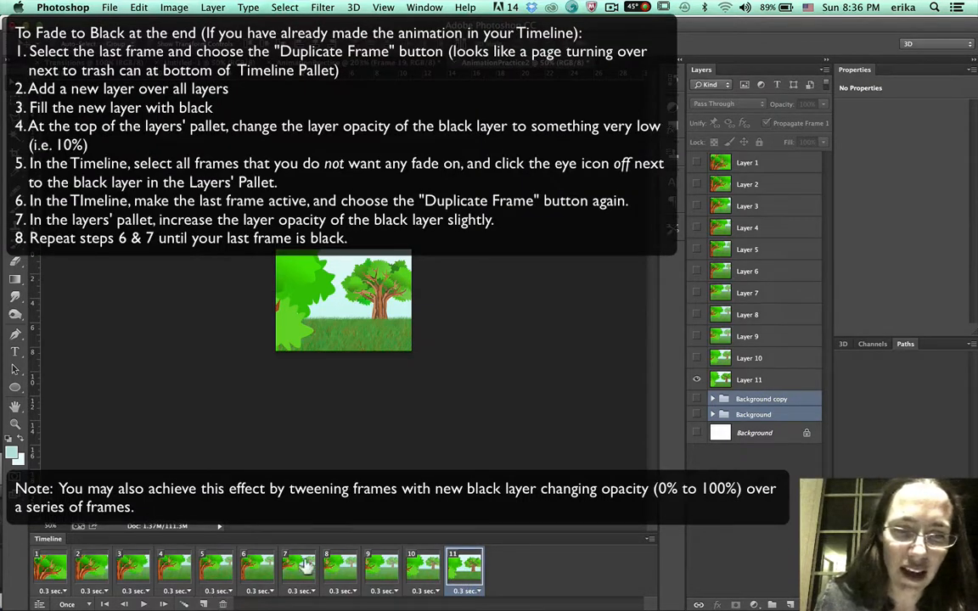
Duplicate the last frame and fill a new layer above Layer 11 with black using the Paint Bucket.
{"action": "left_click", "coordinate": [204, 604]}
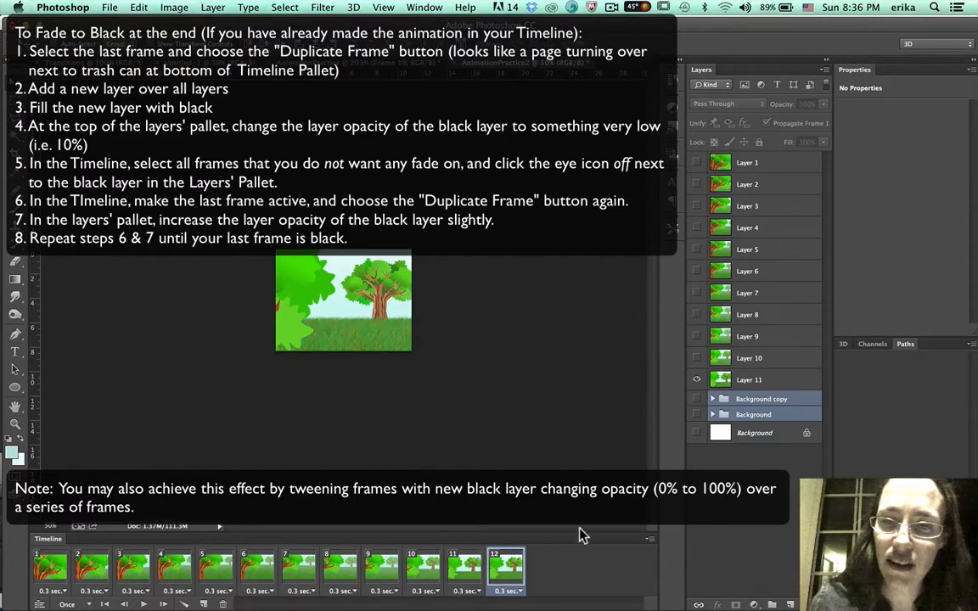
{"action": "left_click", "coordinate": [779, 377]}
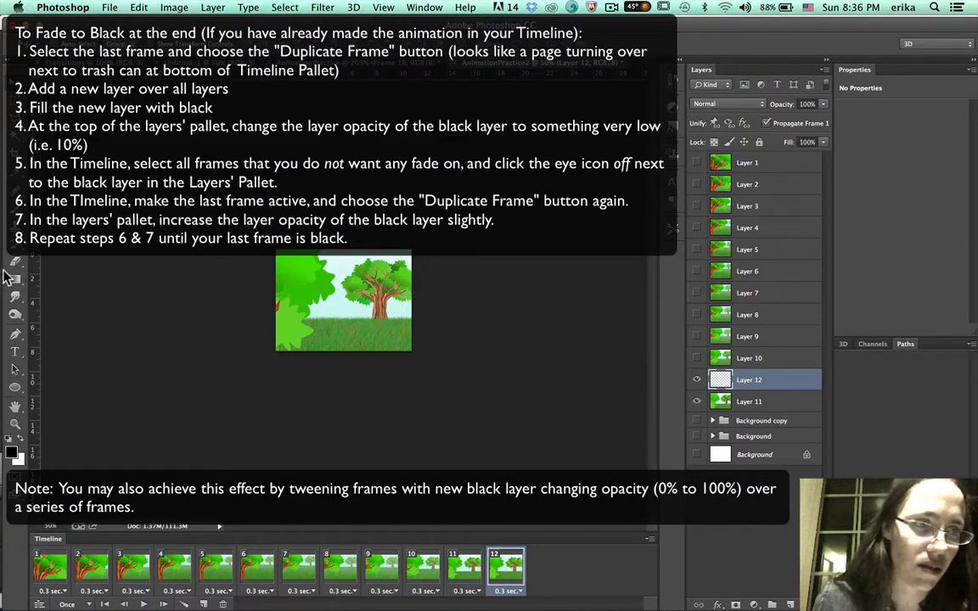
{"action": "left_click_drag", "start_coordinate": [15, 278], "coordinate": [68, 264]}
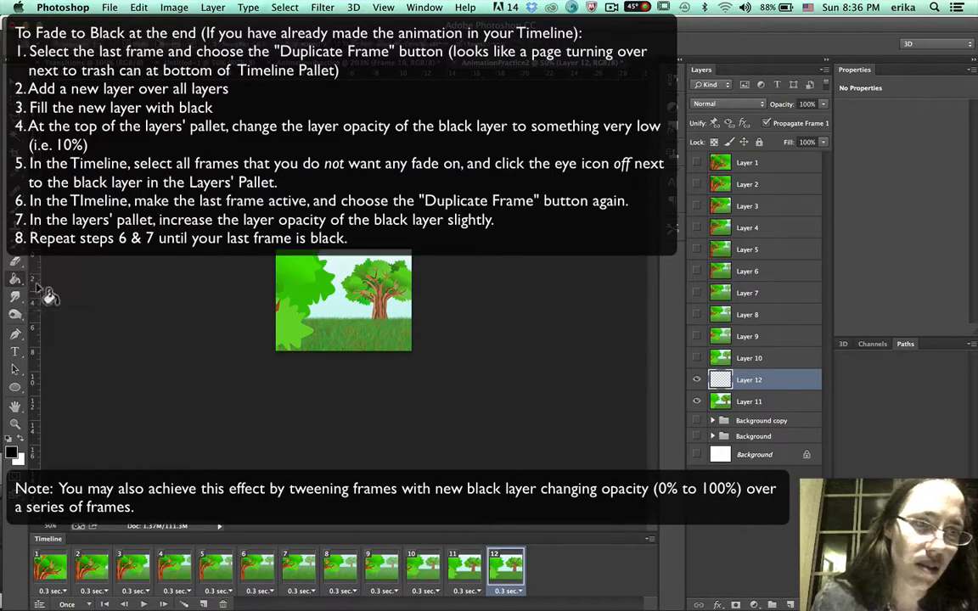
{"action": "left_click", "coordinate": [357, 312]}
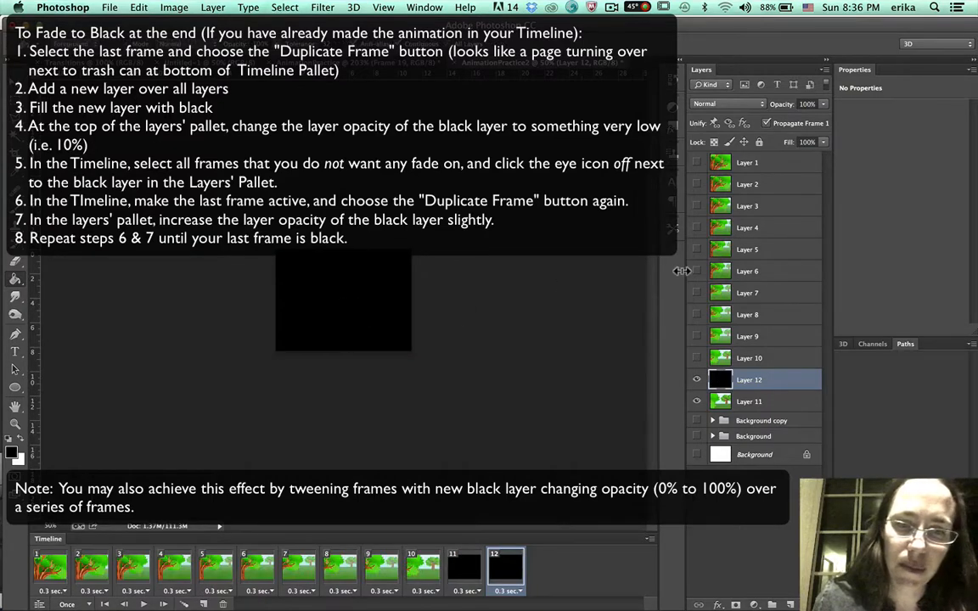
Set the black layer's opacity to 10%.
{"action": "left_click", "coordinate": [820, 104]}
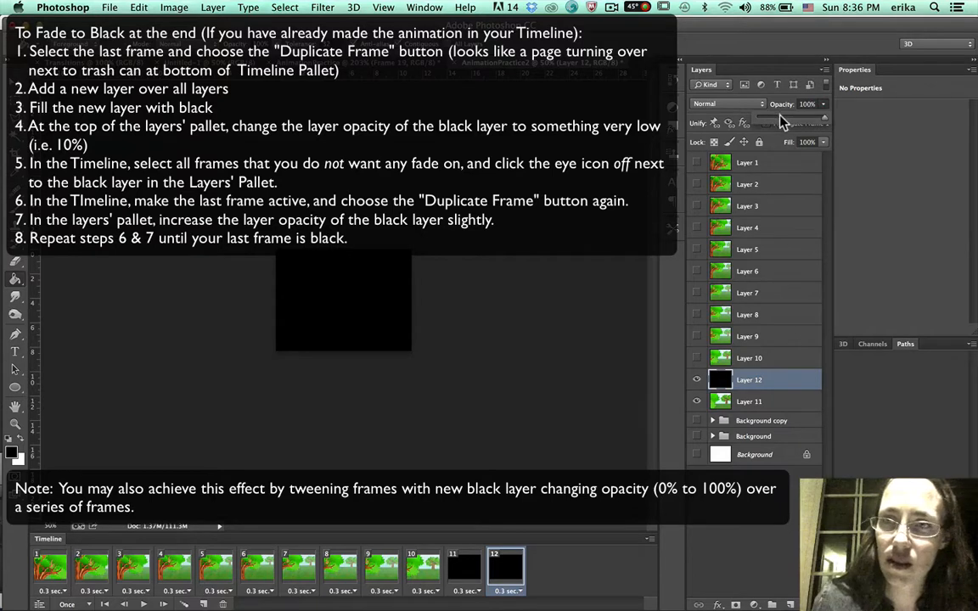
{"action": "left_click", "coordinate": [783, 122]}
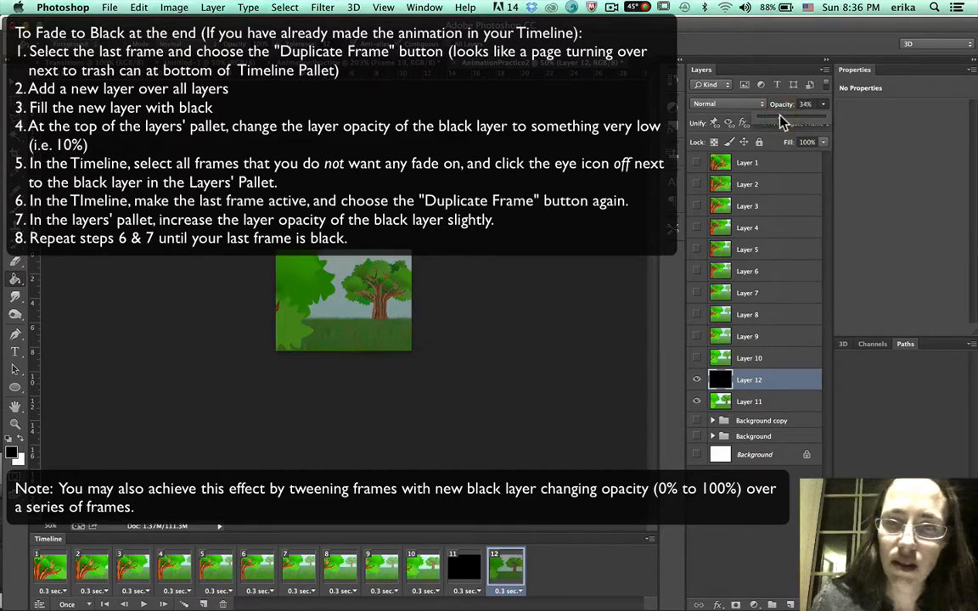
{"action": "left_click_drag", "start_coordinate": [774, 122], "coordinate": [767, 124]}
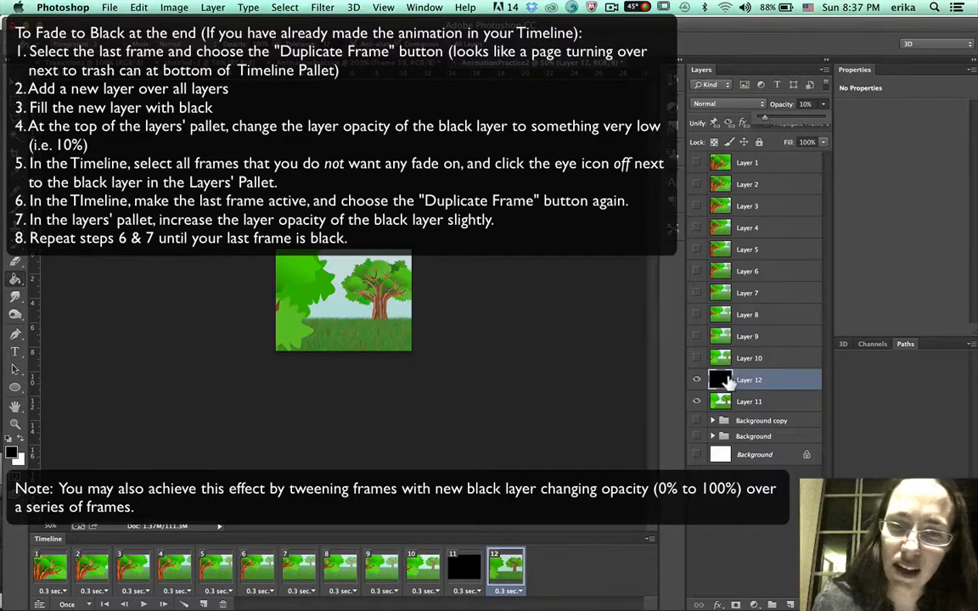
Hide the black layer in frame 11.
{"action": "left_click", "coordinate": [463, 564]}
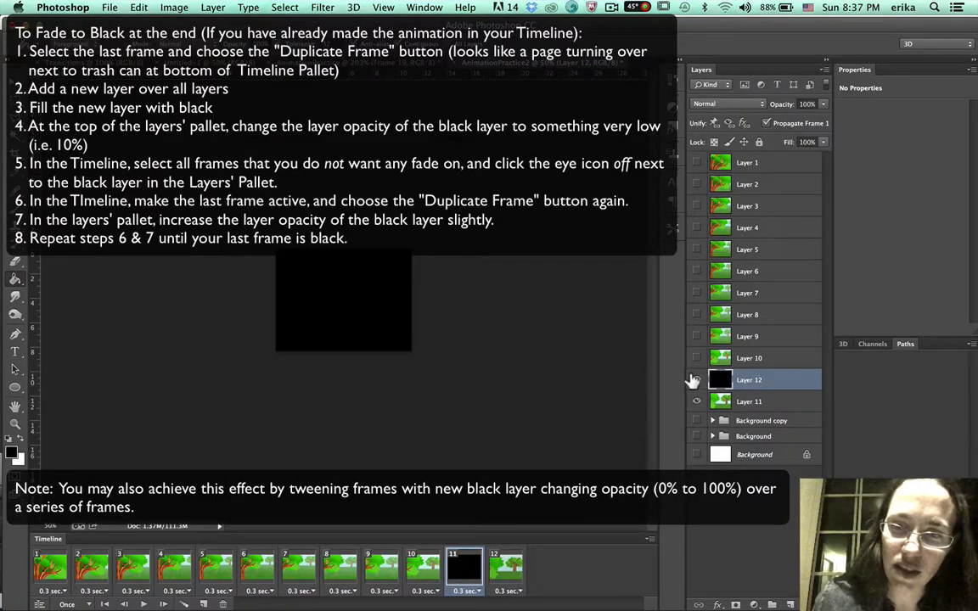
{"action": "left_click", "coordinate": [697, 379]}
Duplicate the last frame and raise the black layer's opacity to 29% in the new frame 13.
{"action": "left_click", "coordinate": [495, 574]}
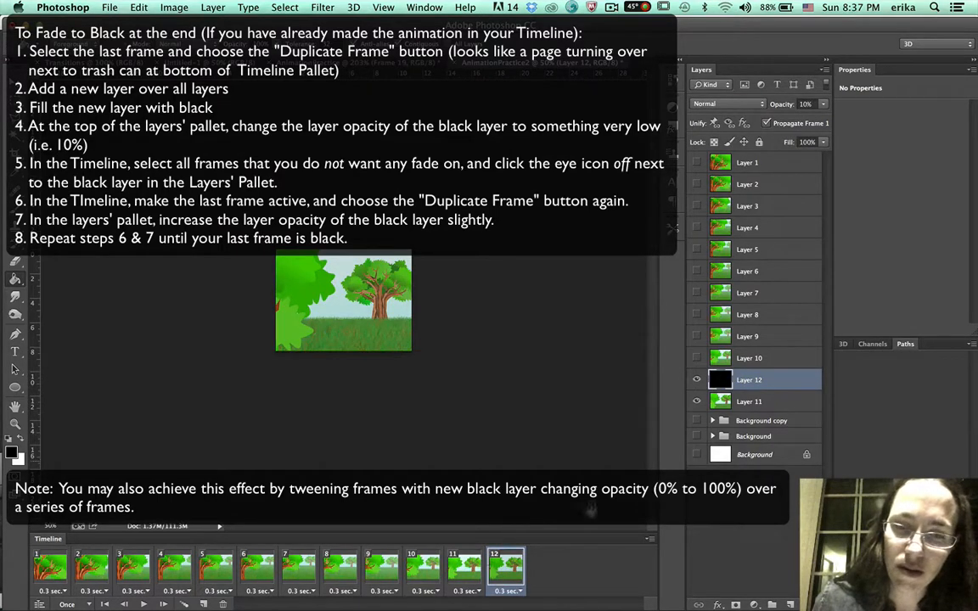
{"action": "left_click", "coordinate": [202, 601]}
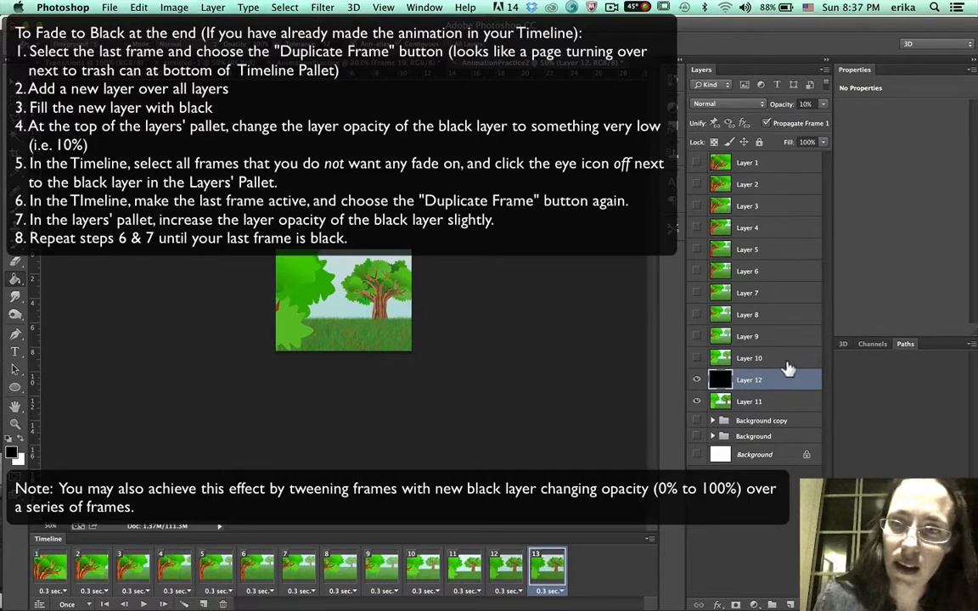
{"action": "left_click", "coordinate": [823, 105]}
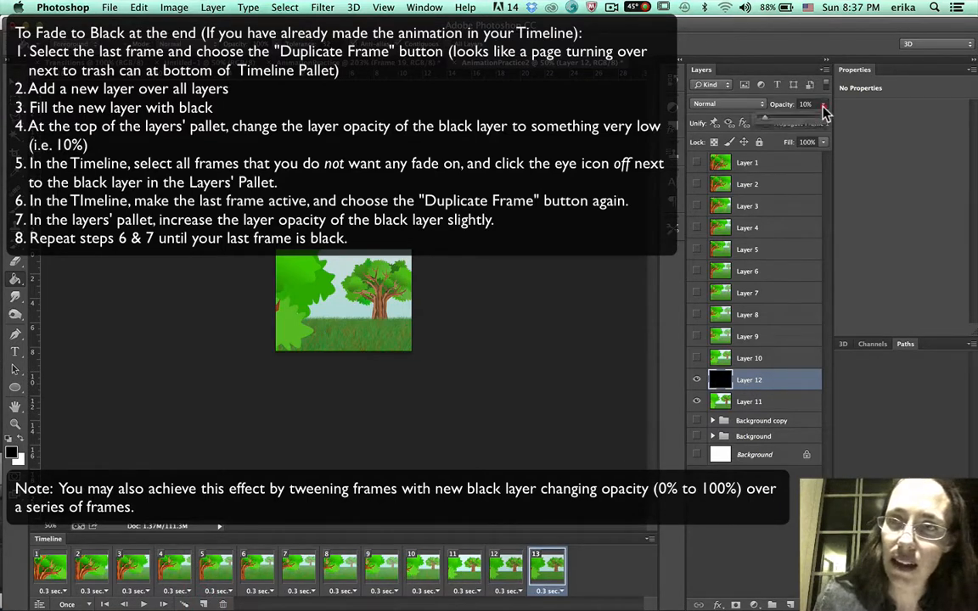
{"action": "left_click", "coordinate": [775, 117]}
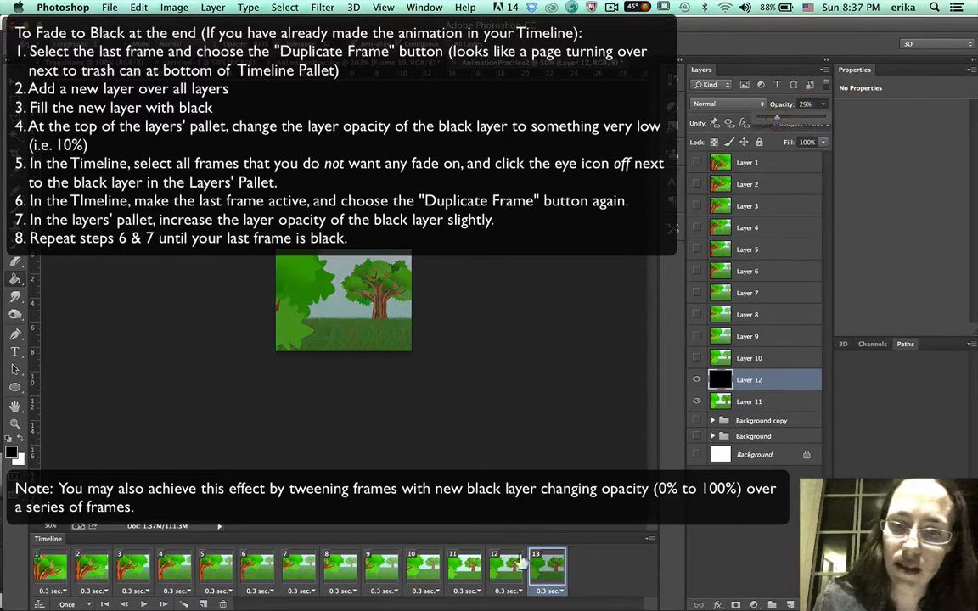
Duplicate the last frame again and raise the black layer's opacity to 47% in frame 14.
{"action": "left_click", "coordinate": [203, 604]}
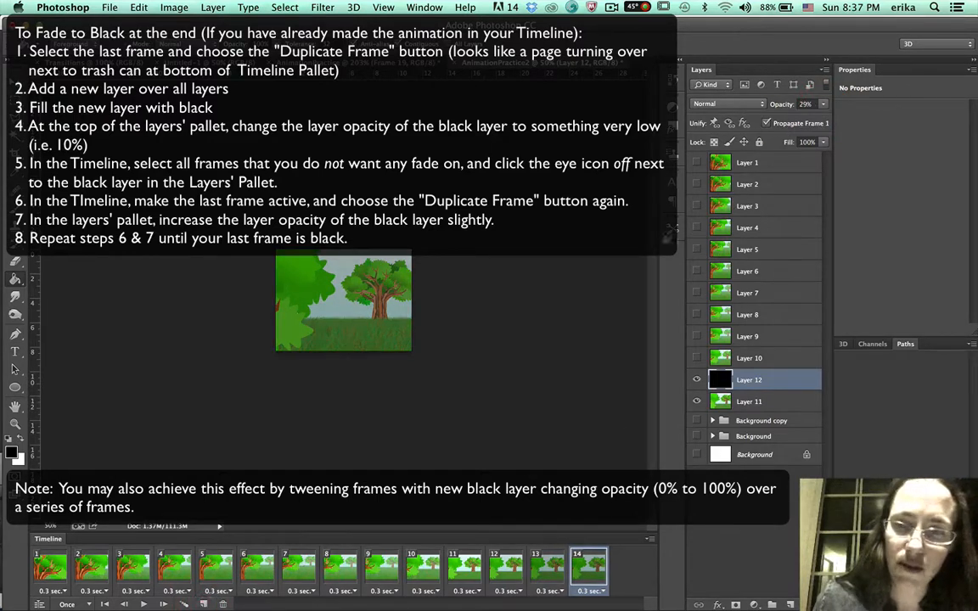
{"action": "left_click", "coordinate": [822, 106]}
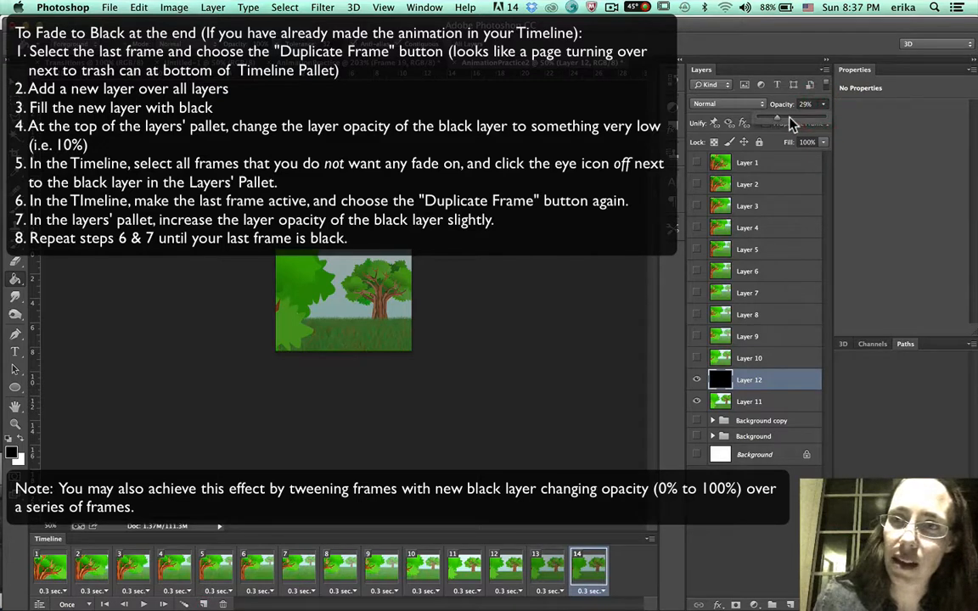
{"action": "left_click", "coordinate": [789, 123]}
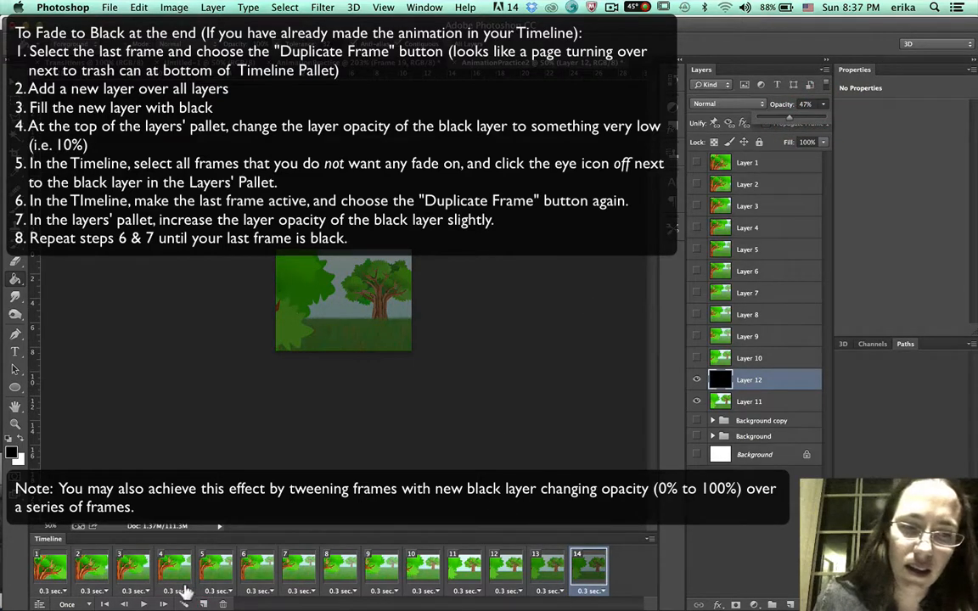
Duplicate the last frame and raise the black layer's opacity to 70% in frame 15.
{"action": "left_click", "coordinate": [203, 604]}
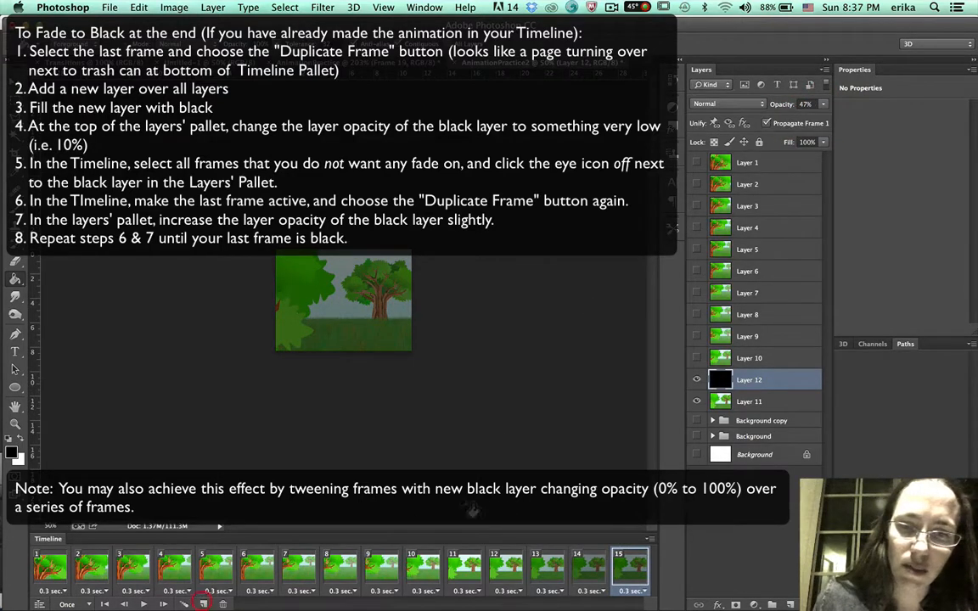
{"action": "left_click", "coordinate": [822, 103]}
{"action": "left_click", "coordinate": [804, 118]}
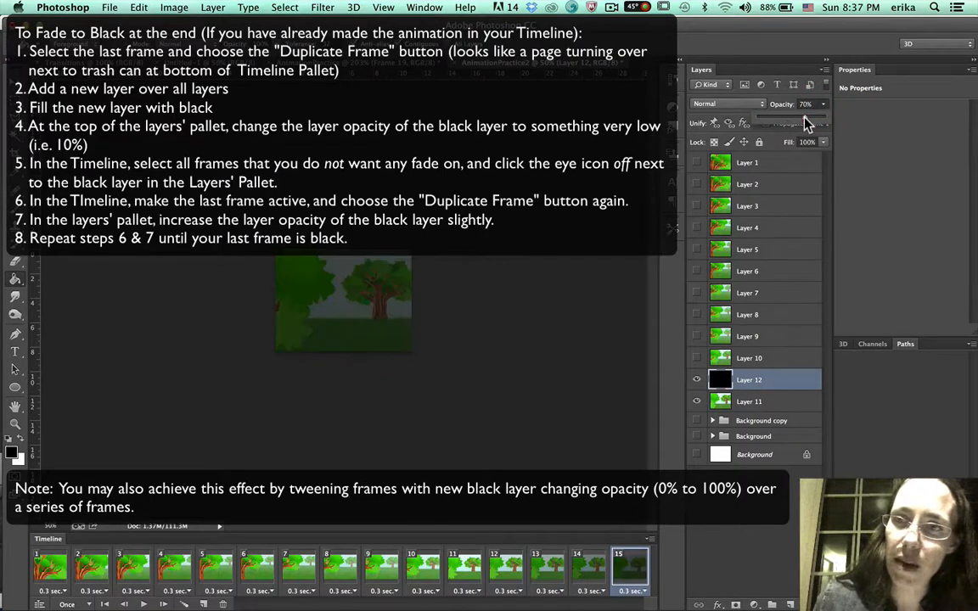
Add frames 16 and 17 by duplicating, setting the black layer's opacity to 87% and then 100%.
{"action": "left_click", "coordinate": [204, 603]}
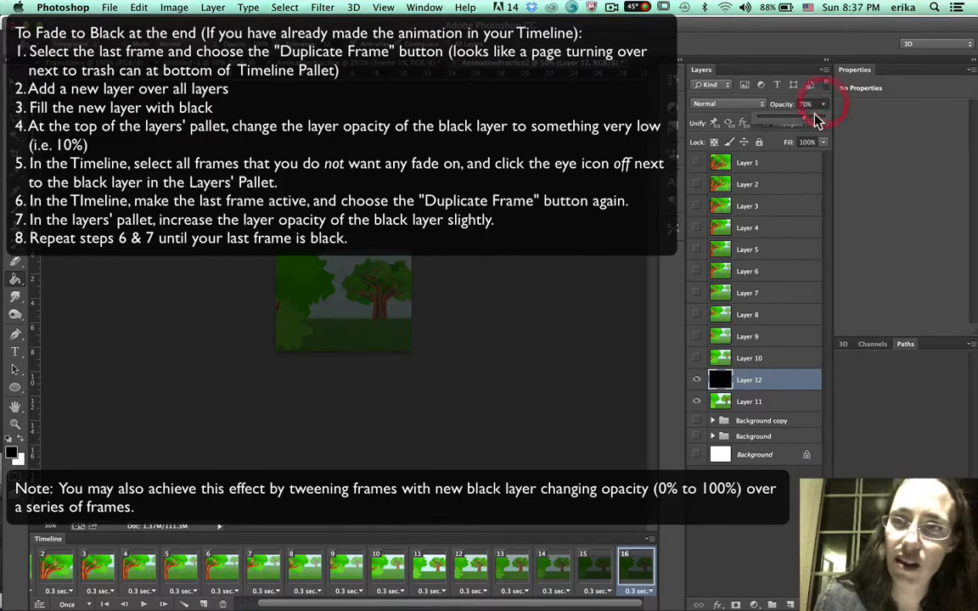
{"action": "left_click", "coordinate": [813, 118]}
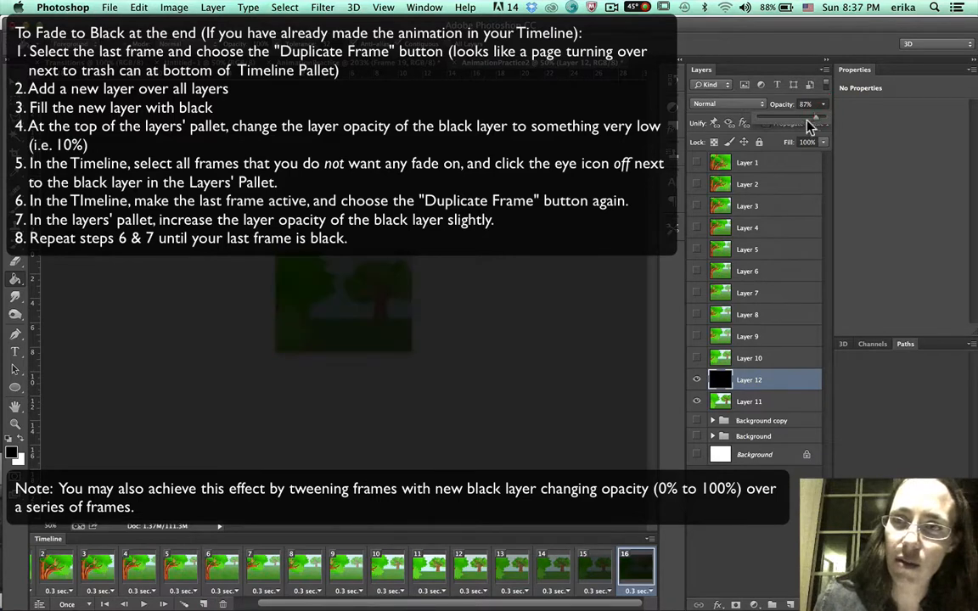
{"action": "left_click", "coordinate": [203, 604]}
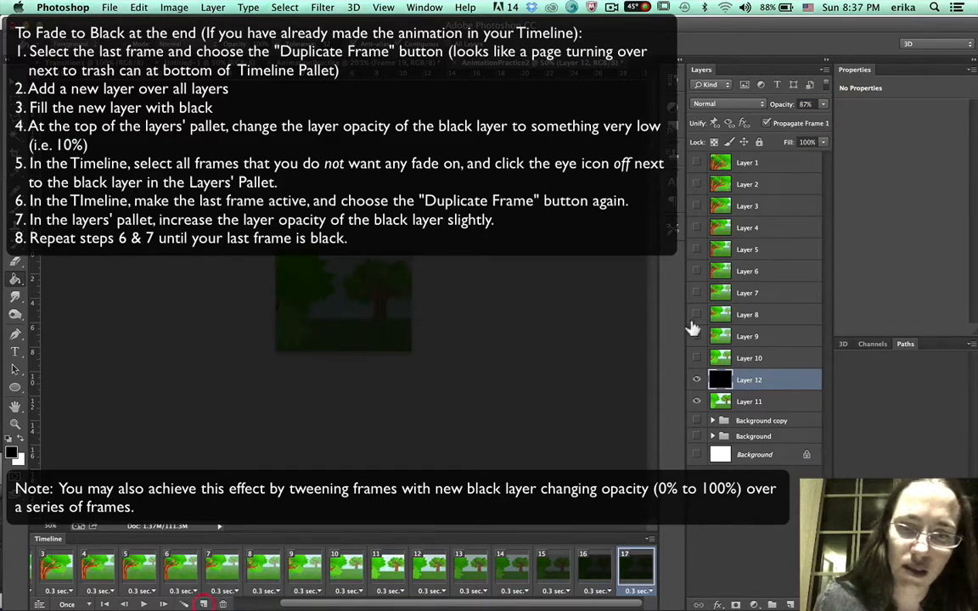
{"action": "left_click", "coordinate": [823, 104]}
{"action": "left_click_drag", "start_coordinate": [817, 125], "coordinate": [825, 125]}
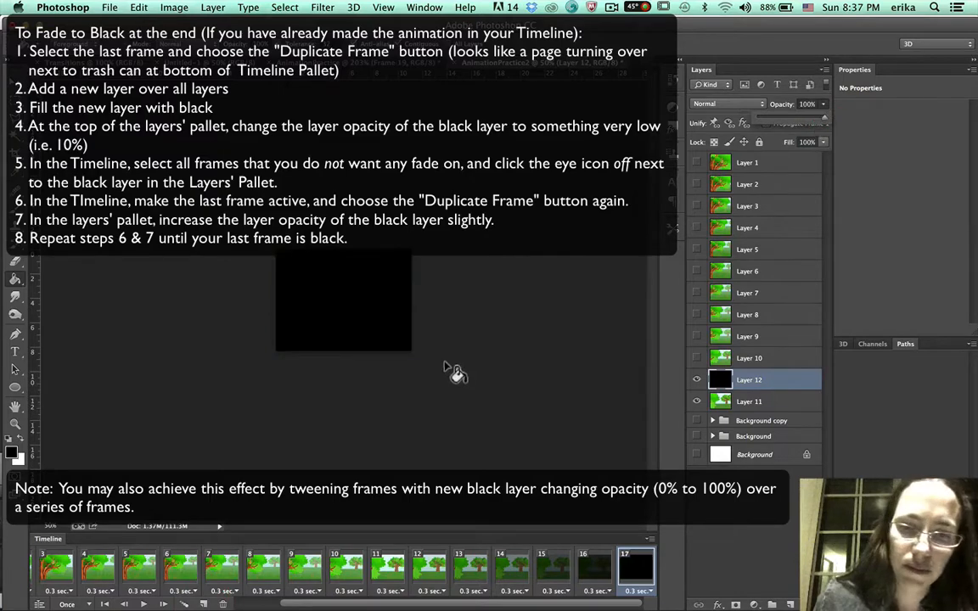
Play the animation and step through the earlier frames to inspect them.
{"action": "left_click", "coordinate": [145, 603]}
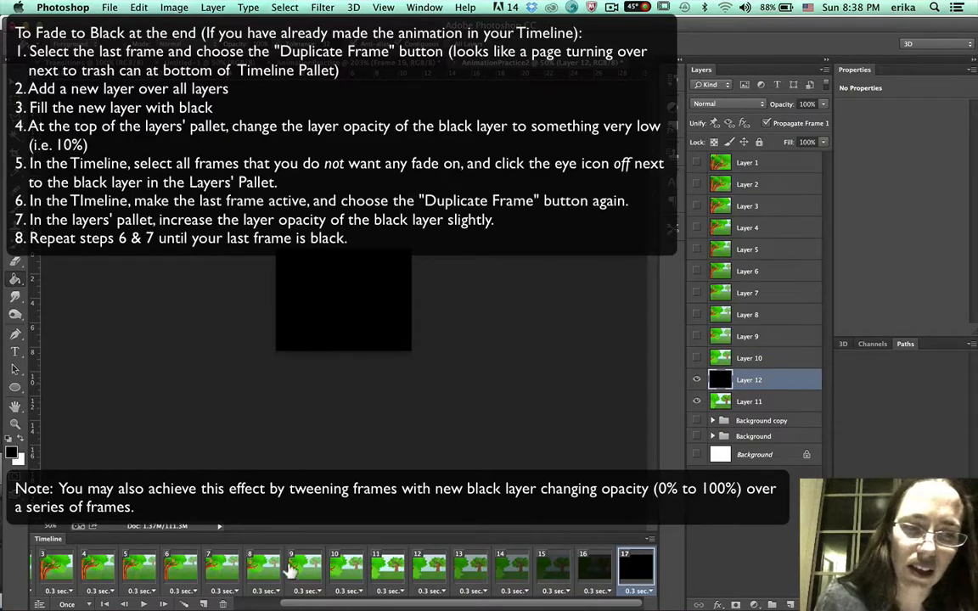
{"action": "left_click", "coordinate": [204, 569]}
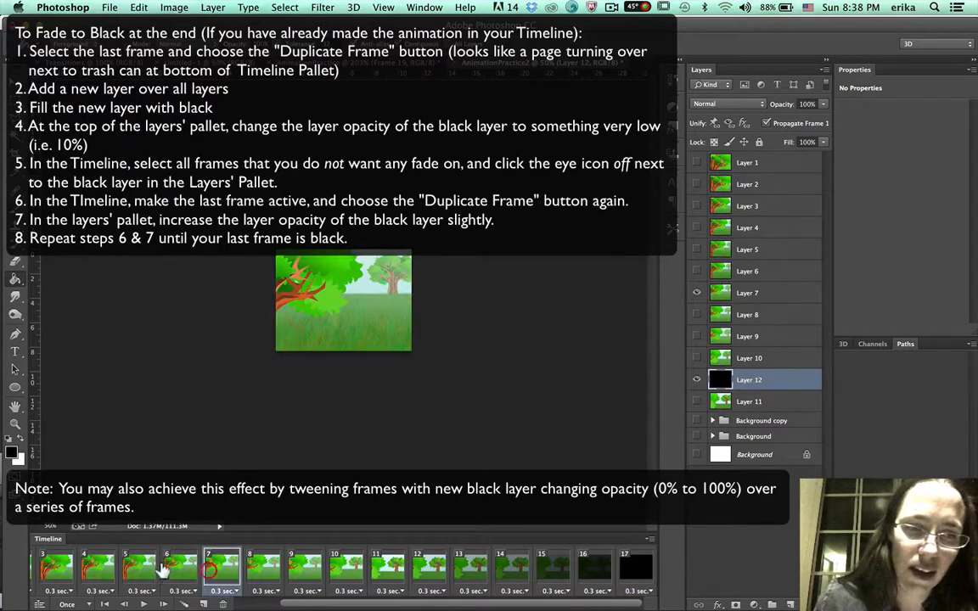
{"action": "left_click", "coordinate": [180, 567]}
{"action": "left_click", "coordinate": [138, 567]}
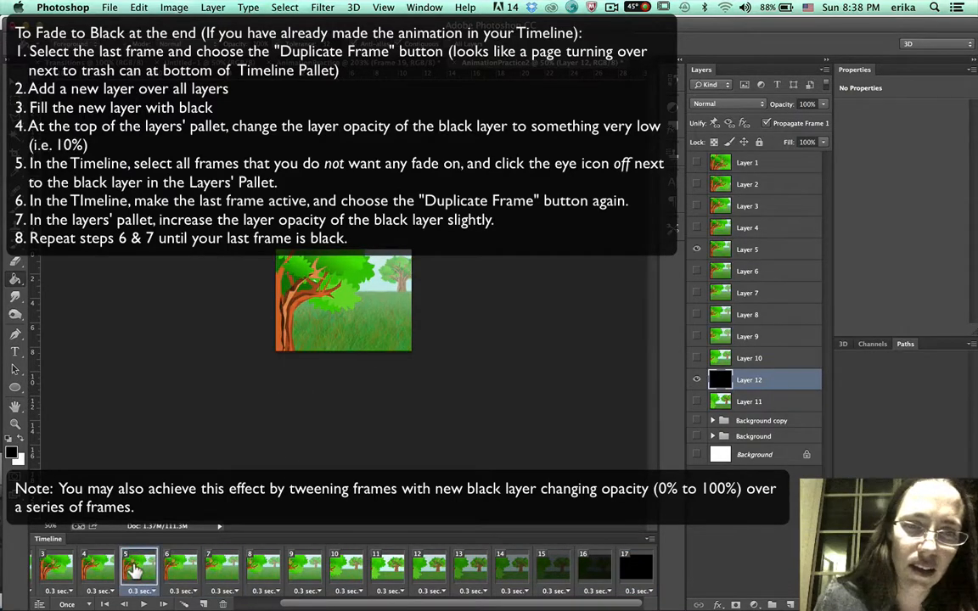
{"action": "left_click", "coordinate": [56, 567]}
{"action": "scroll", "coordinate": [119, 567], "scroll_direction": "left", "scroll_amount": 3}
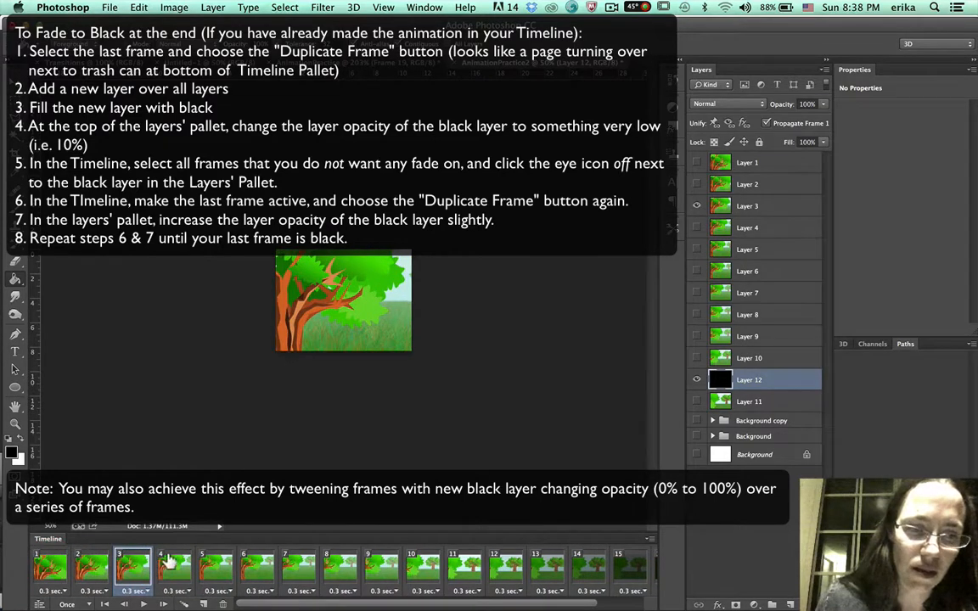
{"action": "left_click", "coordinate": [257, 567]}
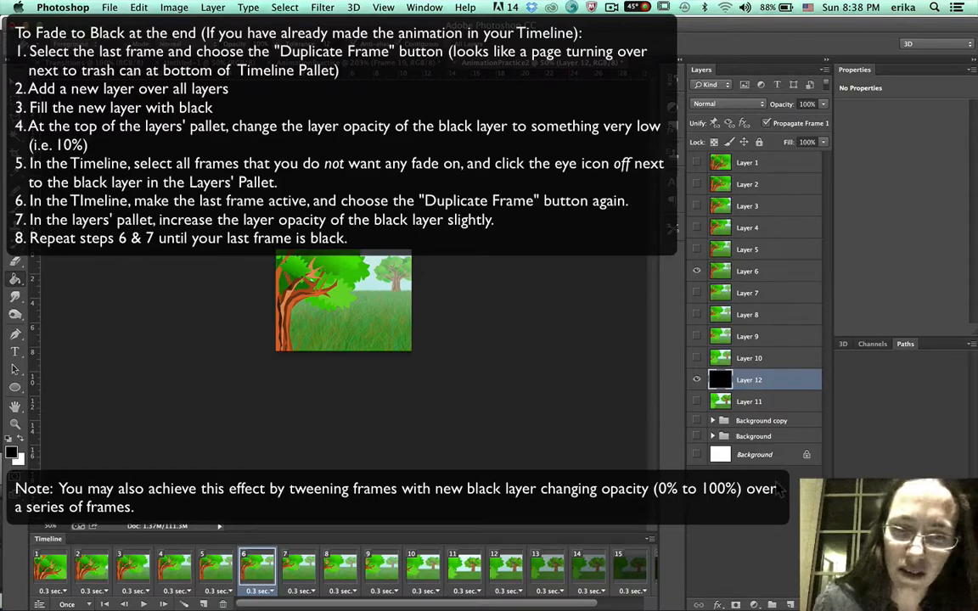
Select frames 12 through 17 in the timeline and delete them.
{"action": "left_click", "coordinate": [492, 570]}
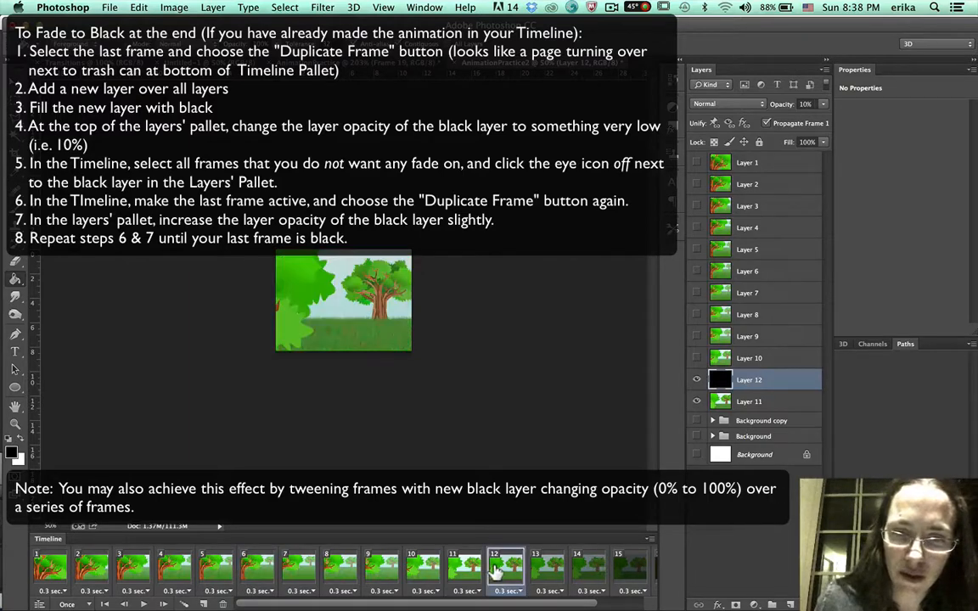
{"action": "scroll", "coordinate": [493, 571], "scroll_direction": "right", "scroll_amount": 3}
{"action": "left_click", "coordinate": [388, 569]}
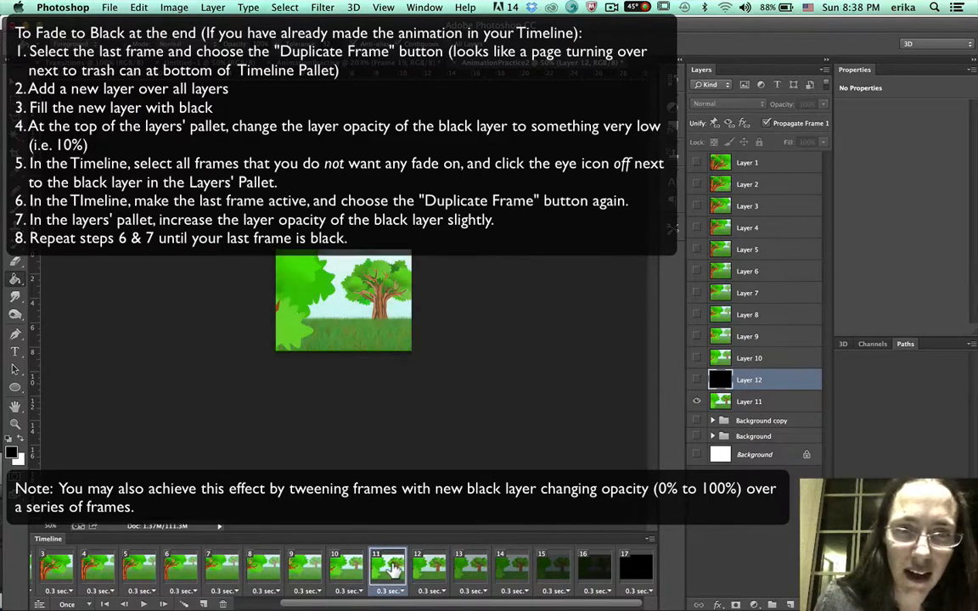
{"action": "left_click", "coordinate": [424, 569]}
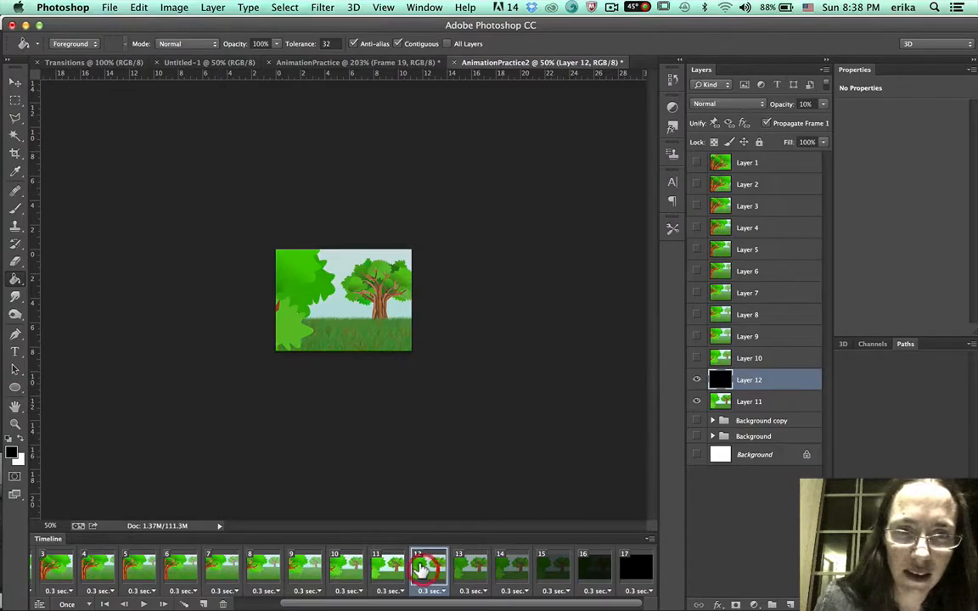
{"action": "left_click", "coordinate": [645, 566], "text": "shift"}
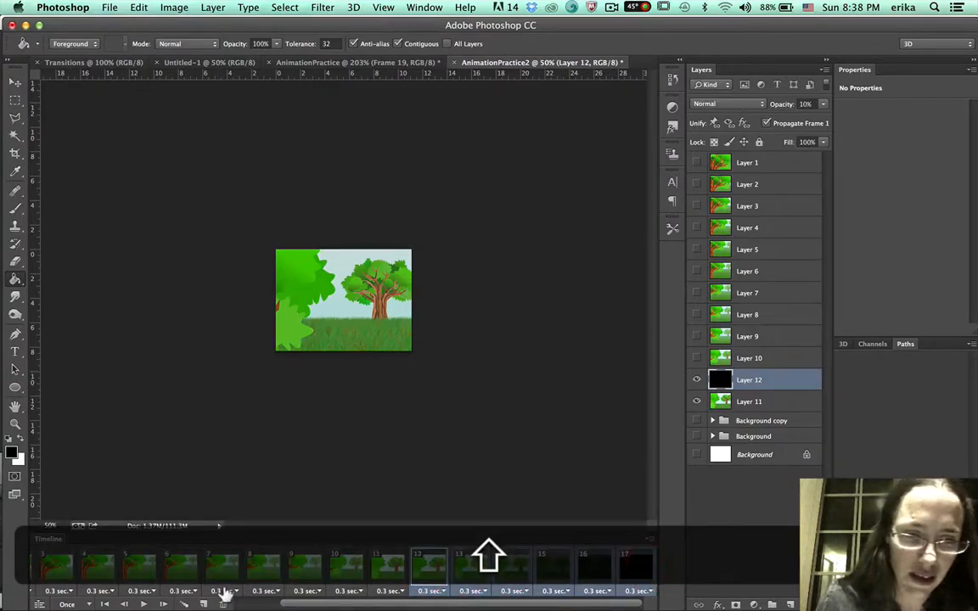
{"action": "left_click", "coordinate": [223, 603]}
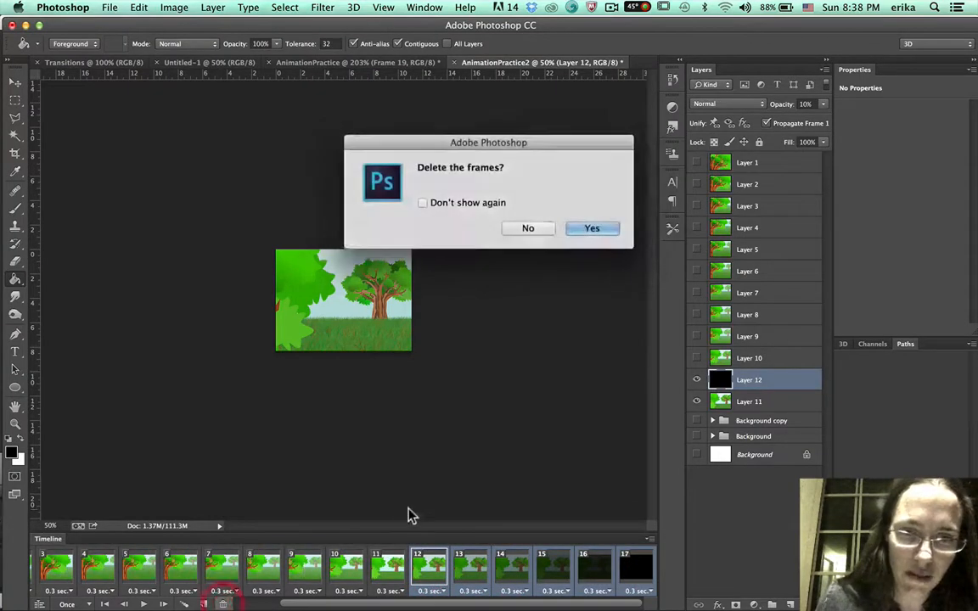
{"action": "left_click", "coordinate": [592, 228]}
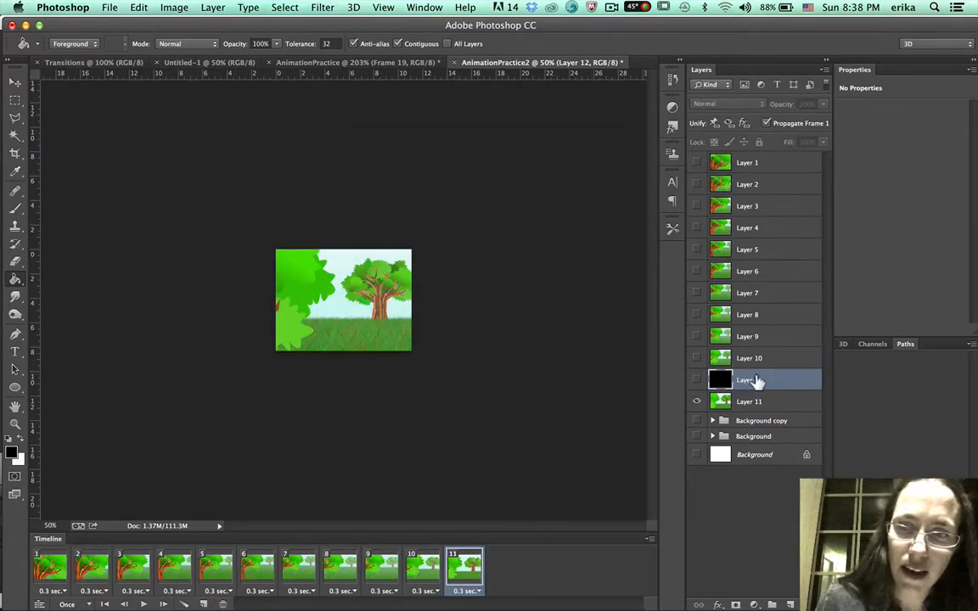
Move the black Layer 12 to the top of the layer stack and hide it in frames 1 to 5.
{"action": "left_click_drag", "start_coordinate": [779, 380], "coordinate": [764, 162]}
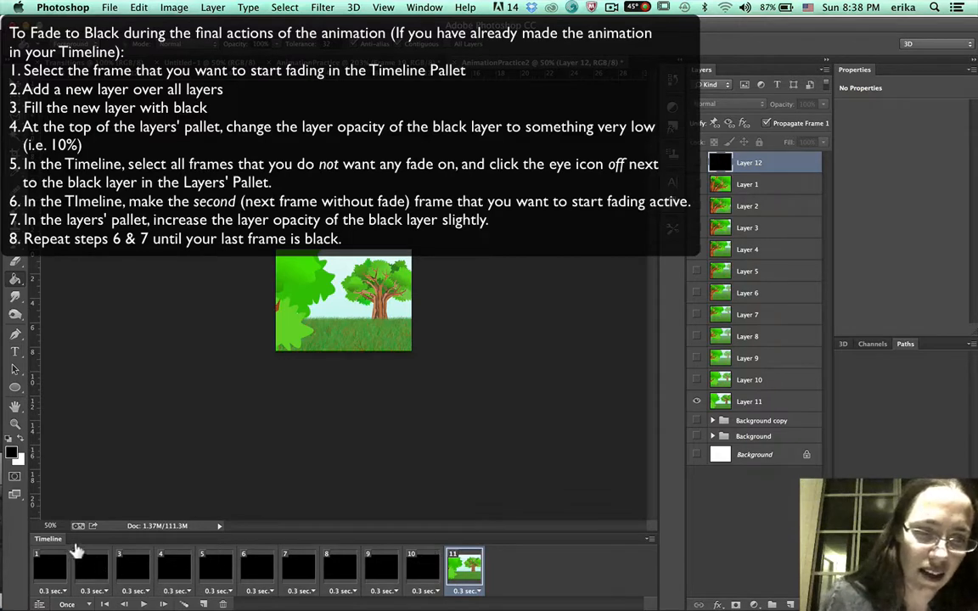
{"action": "left_click", "coordinate": [47, 562]}
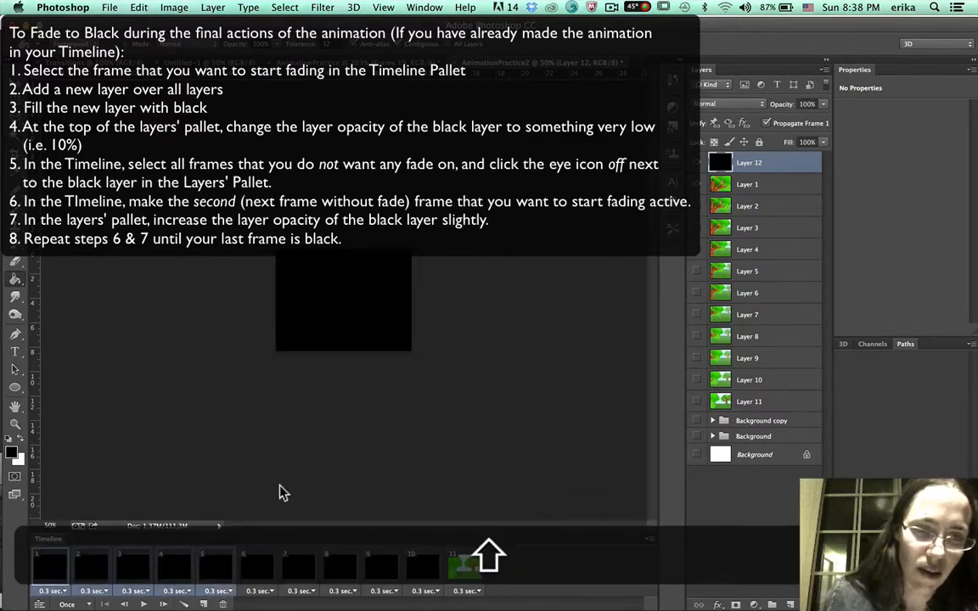
{"action": "left_click", "coordinate": [208, 561], "text": "shift"}
{"action": "left_click", "coordinate": [696, 162]}
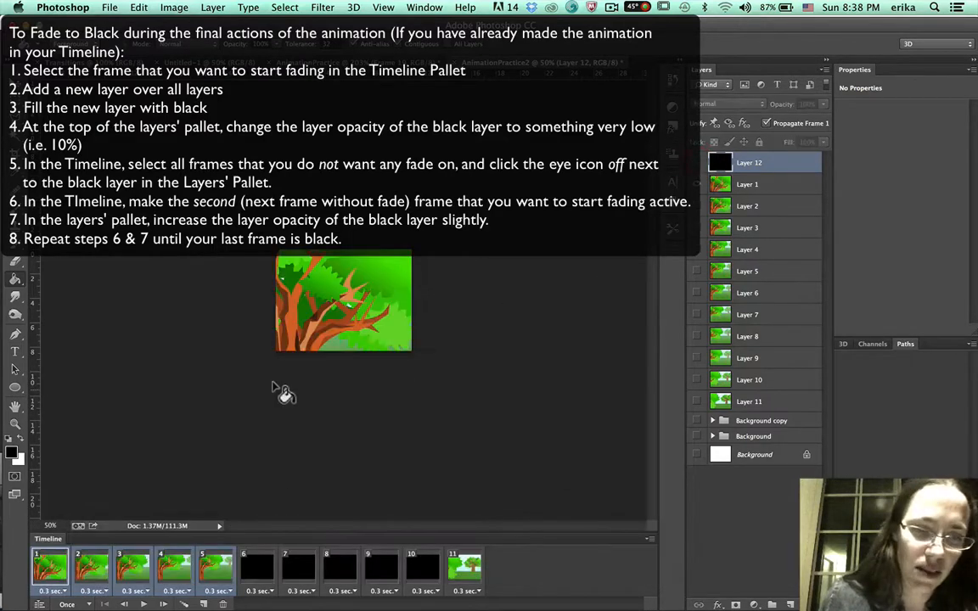
Set the black layer's opacity to 16% in frame 6.
{"action": "scroll", "coordinate": [274, 391], "scroll_direction": "down", "scroll_amount": 2}
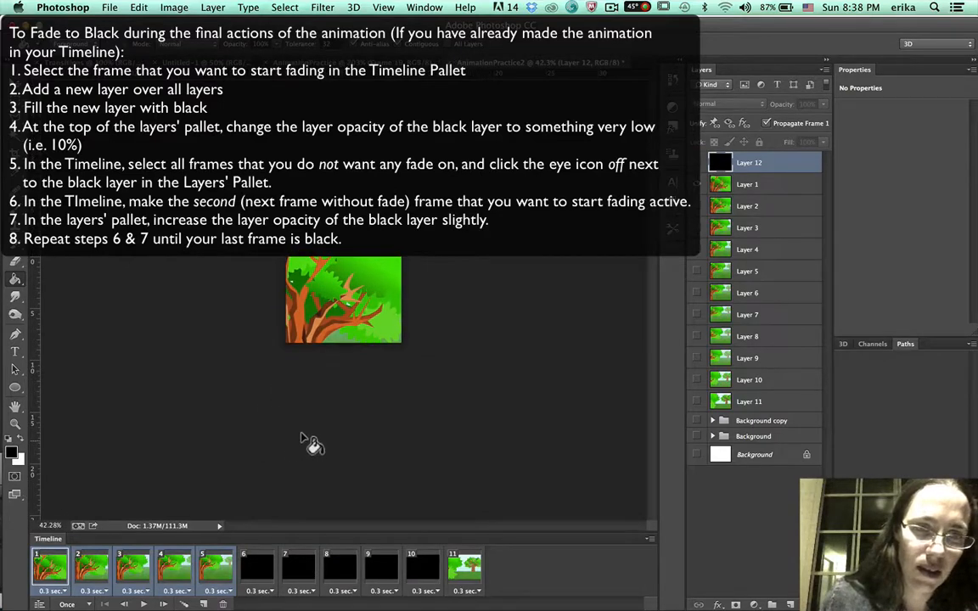
{"action": "left_click", "coordinate": [255, 563]}
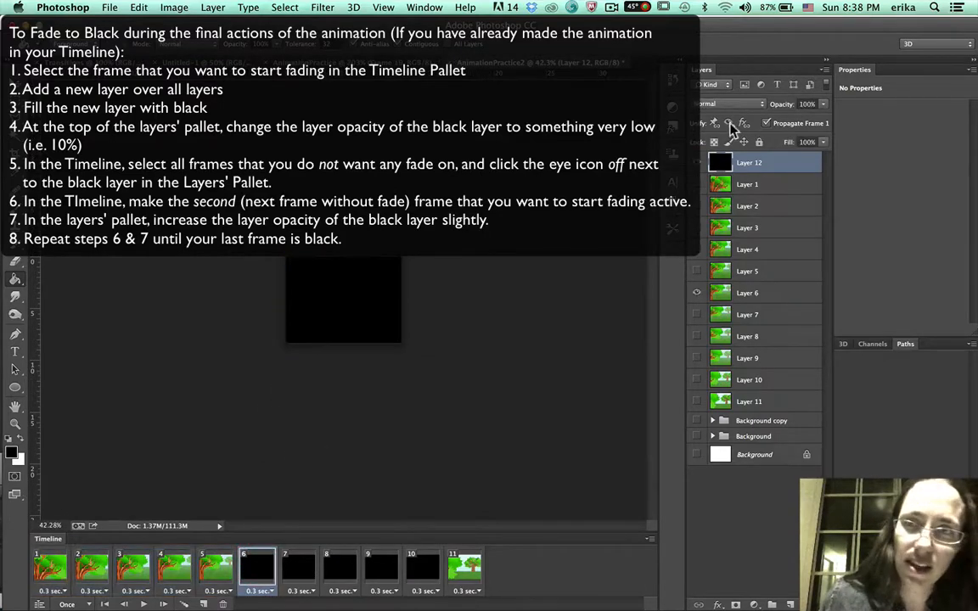
{"action": "left_click_drag", "start_coordinate": [822, 104], "coordinate": [764, 123]}
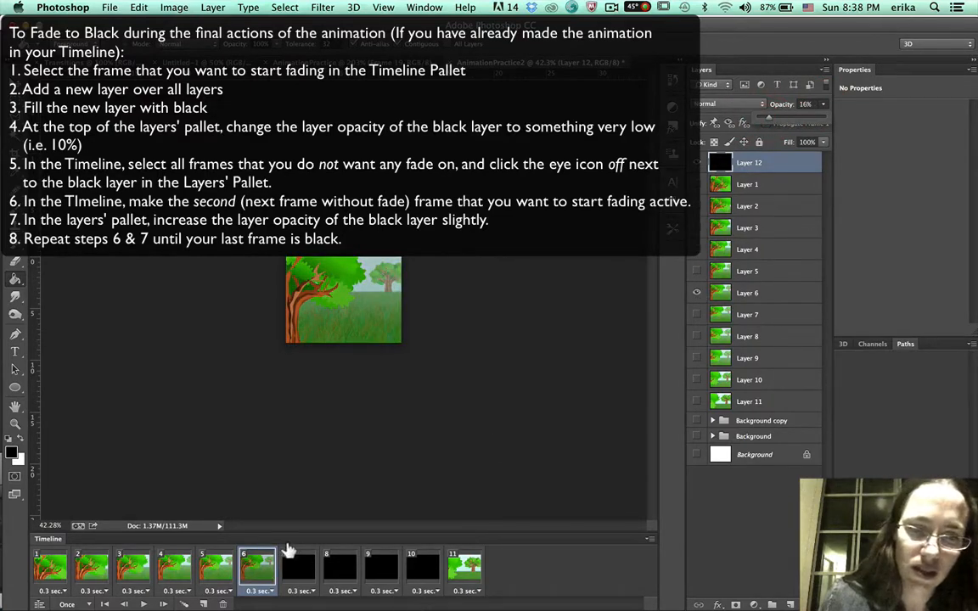
Set the black layer's opacity to 25% in frame 7.
{"action": "left_click", "coordinate": [293, 562]}
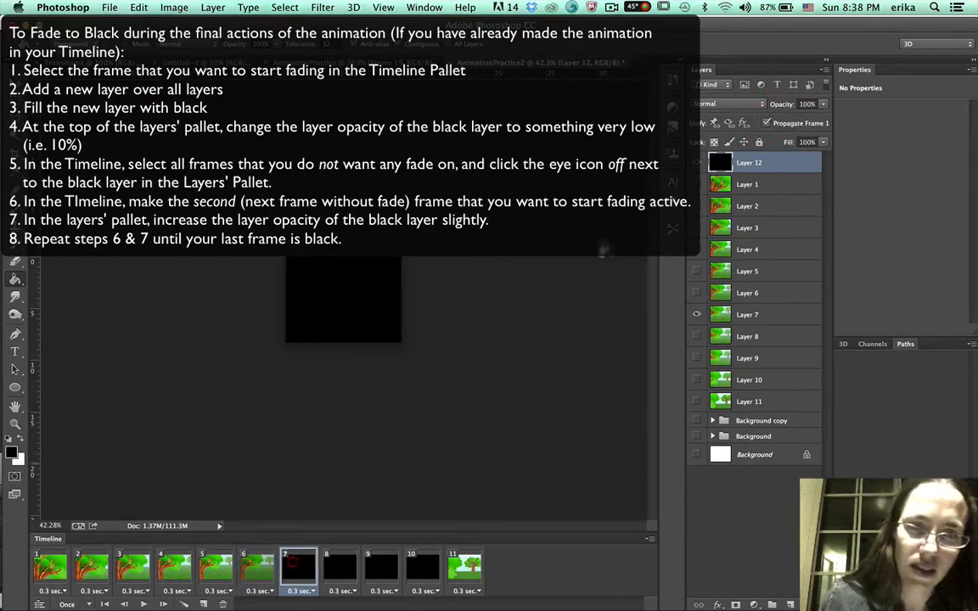
{"action": "left_click", "coordinate": [805, 104]}
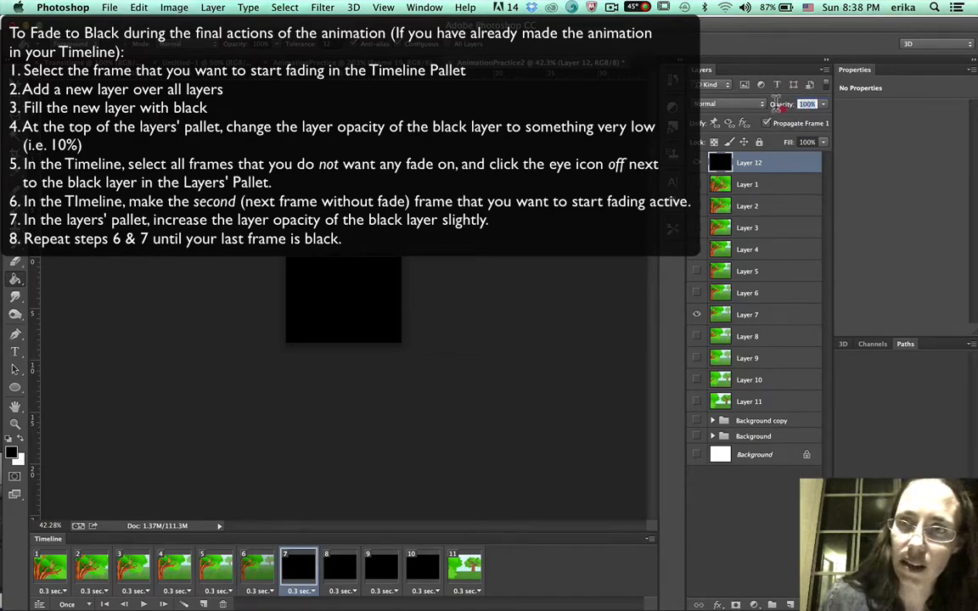
{"action": "type", "text": "25"}
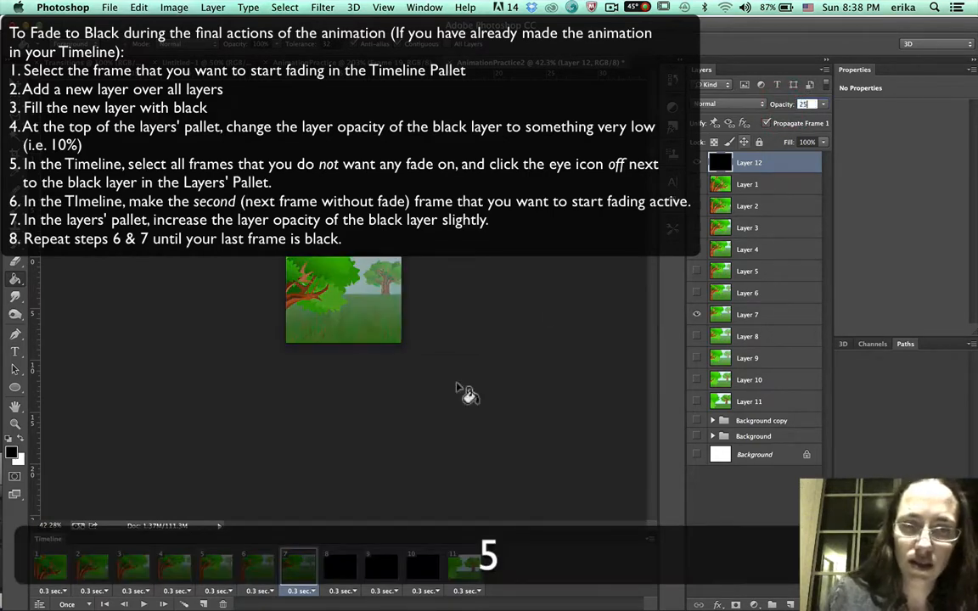
Select frame 8 and set the black layer's opacity to 40%.
{"action": "left_click", "coordinate": [340, 567]}
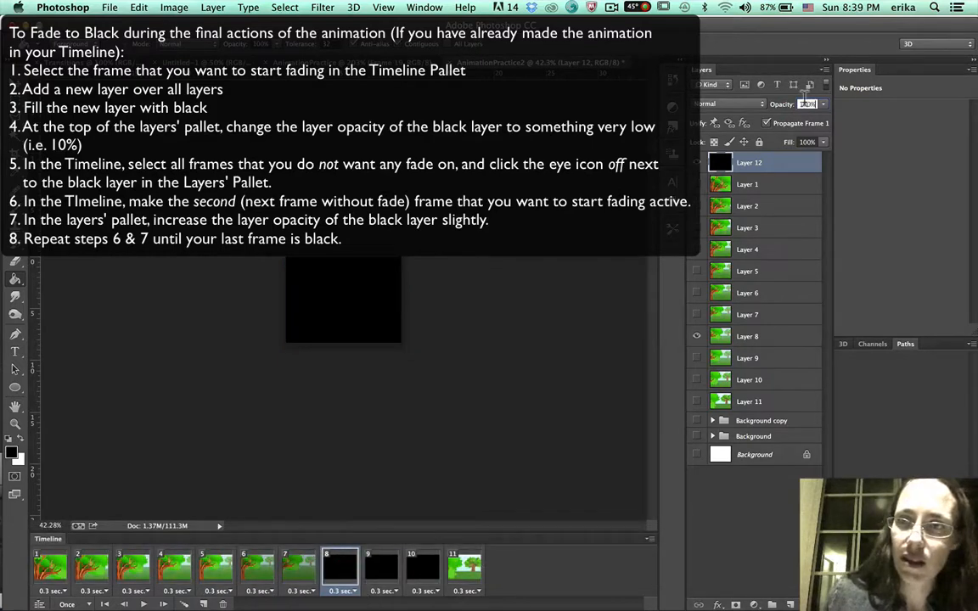
{"action": "left_click_drag", "start_coordinate": [803, 99], "coordinate": [781, 101]}
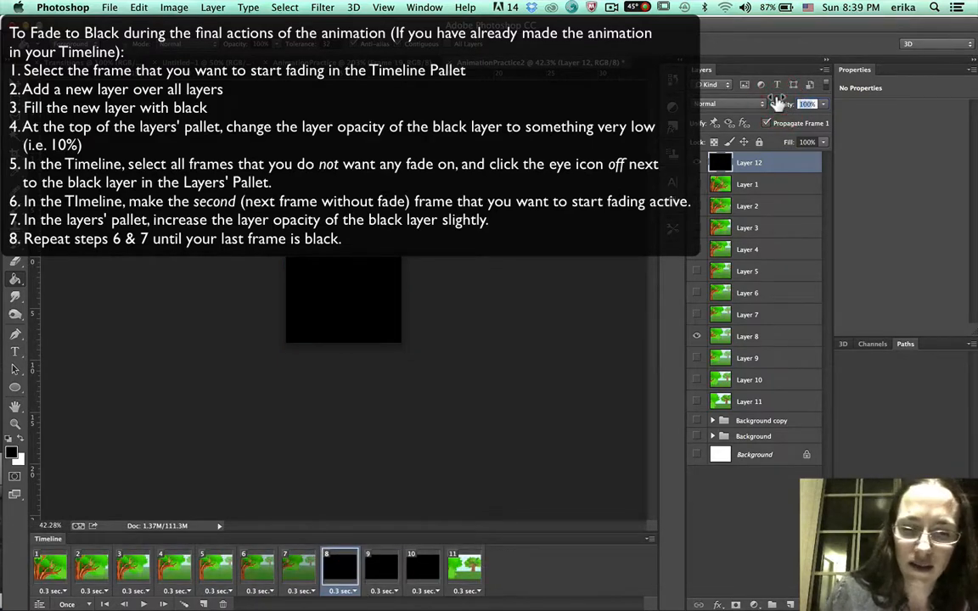
{"action": "type", "text": "40"}
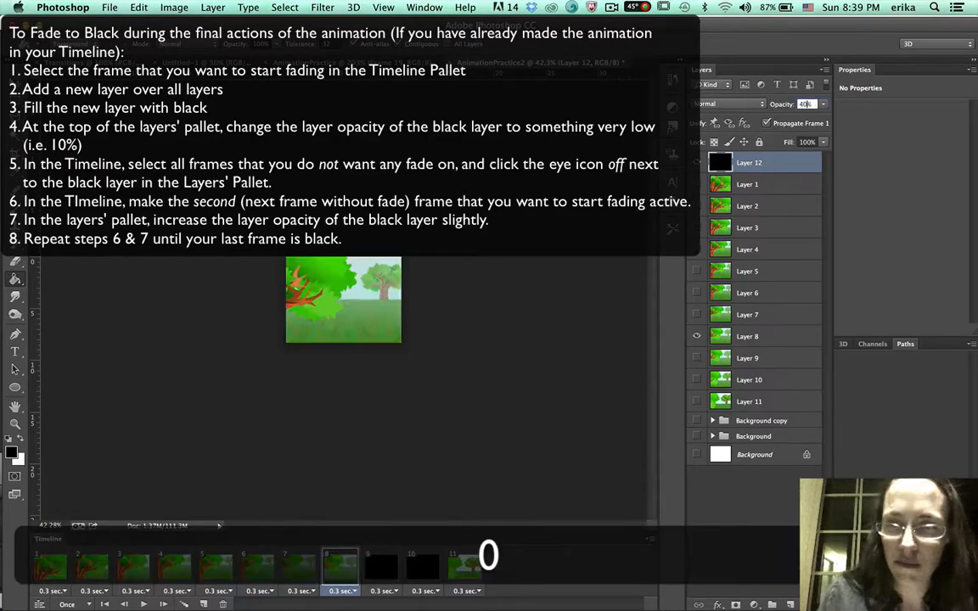
Select frame 9 and set the black layer's opacity to 60%.
{"action": "left_click", "coordinate": [379, 565]}
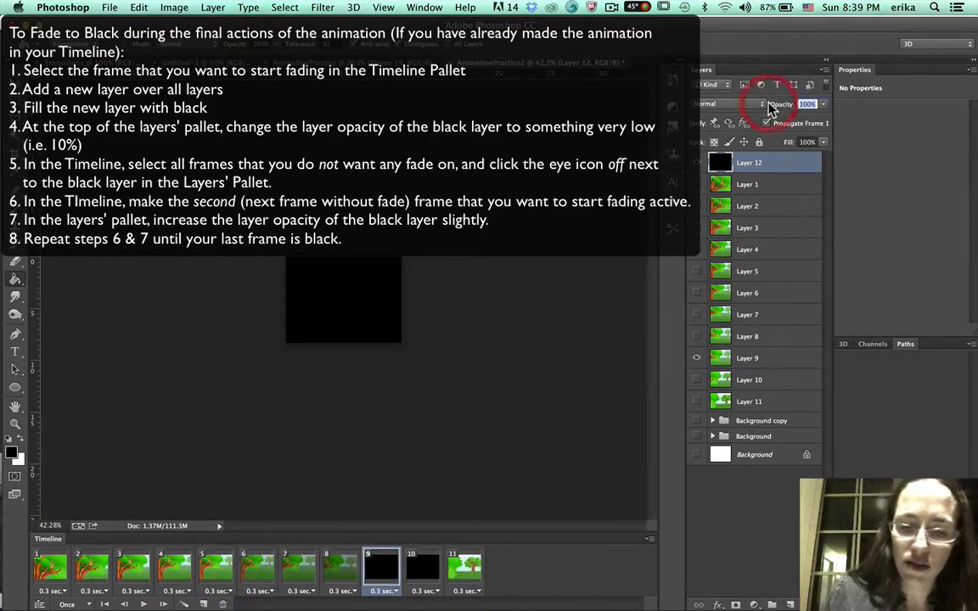
{"action": "type", "text": "60"}
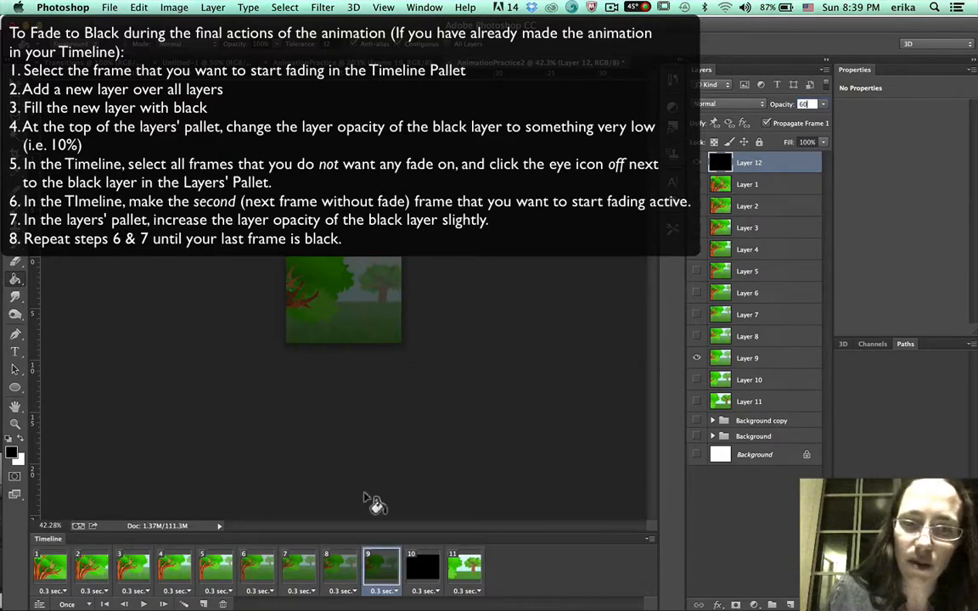
Select frame 10 and set the black layer's opacity to 70%.
{"action": "left_click", "coordinate": [420, 563]}
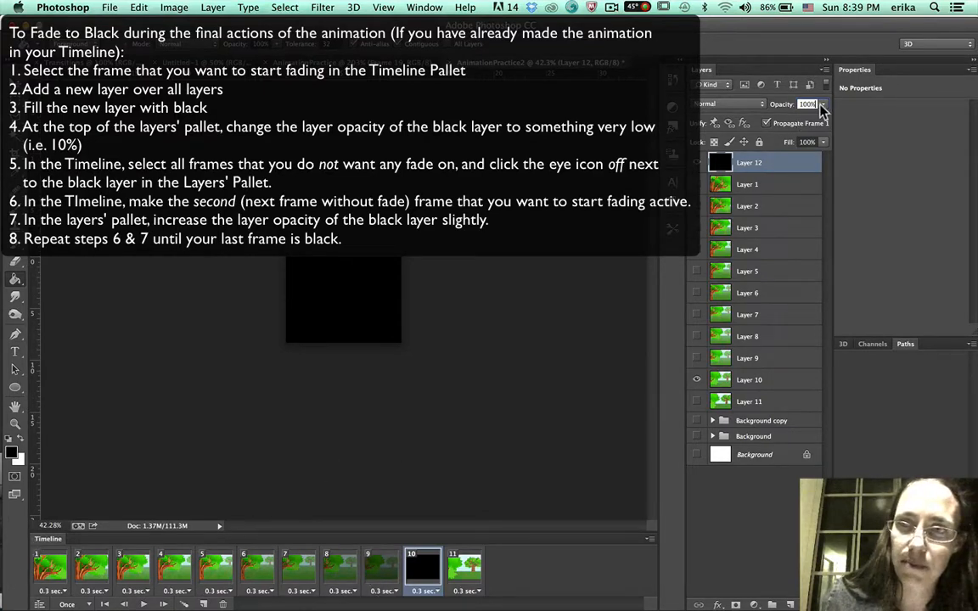
{"action": "left_click_drag", "start_coordinate": [818, 103], "coordinate": [775, 103]}
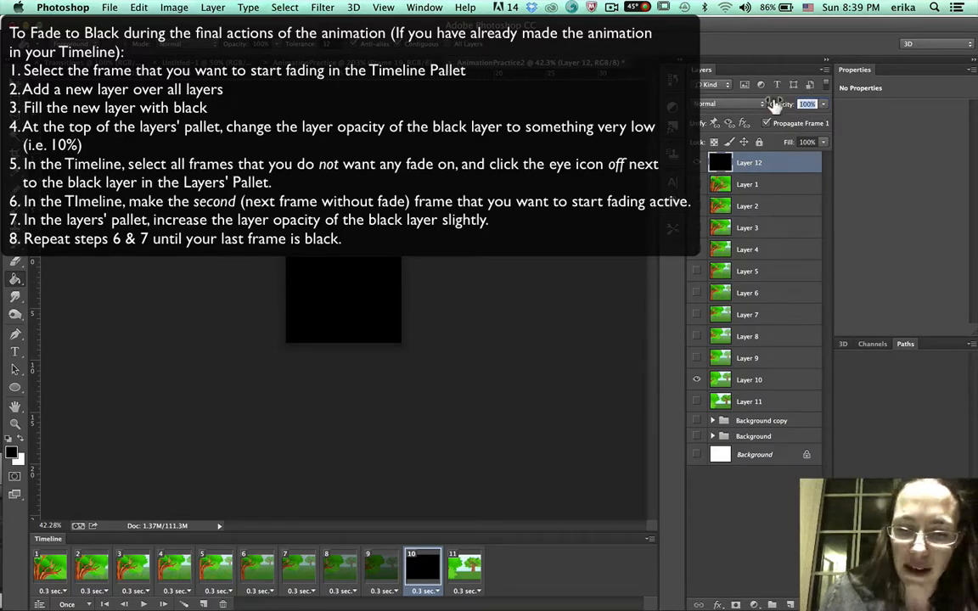
{"action": "type", "text": "70"}
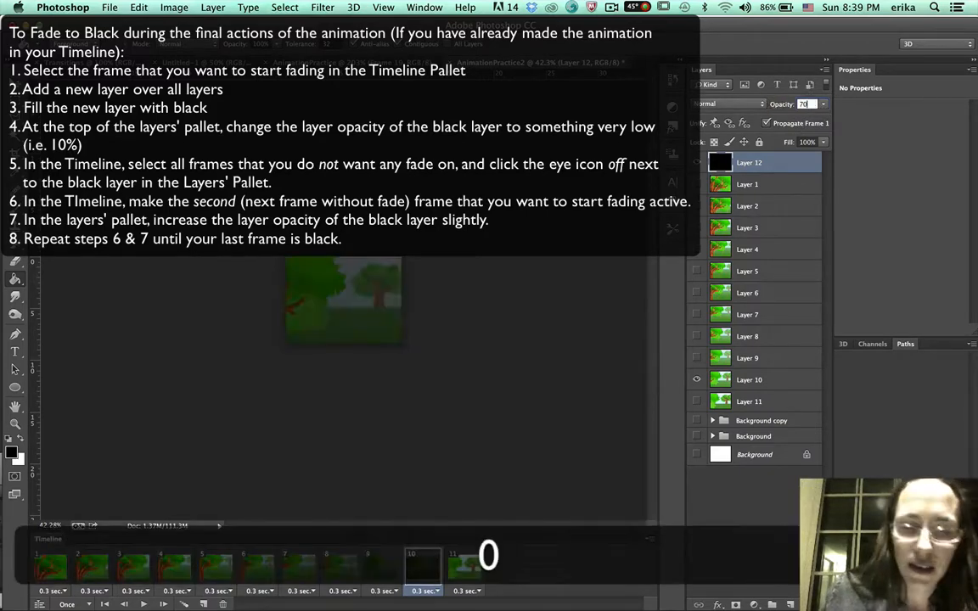
{"action": "key", "text": "Tab"}
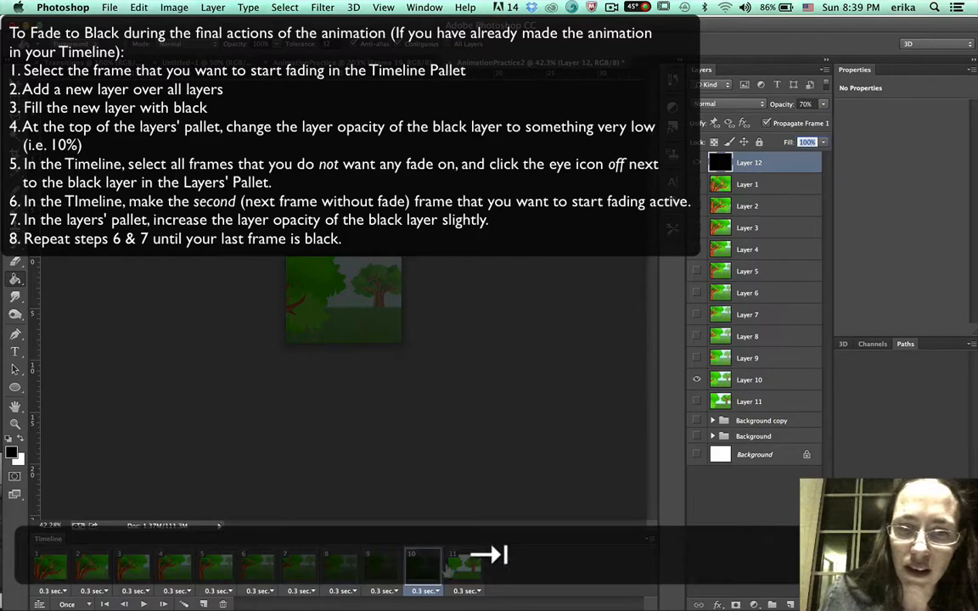
In frame 11, show the black layer and set its opacity to 90%.
{"action": "left_click", "coordinate": [458, 567]}
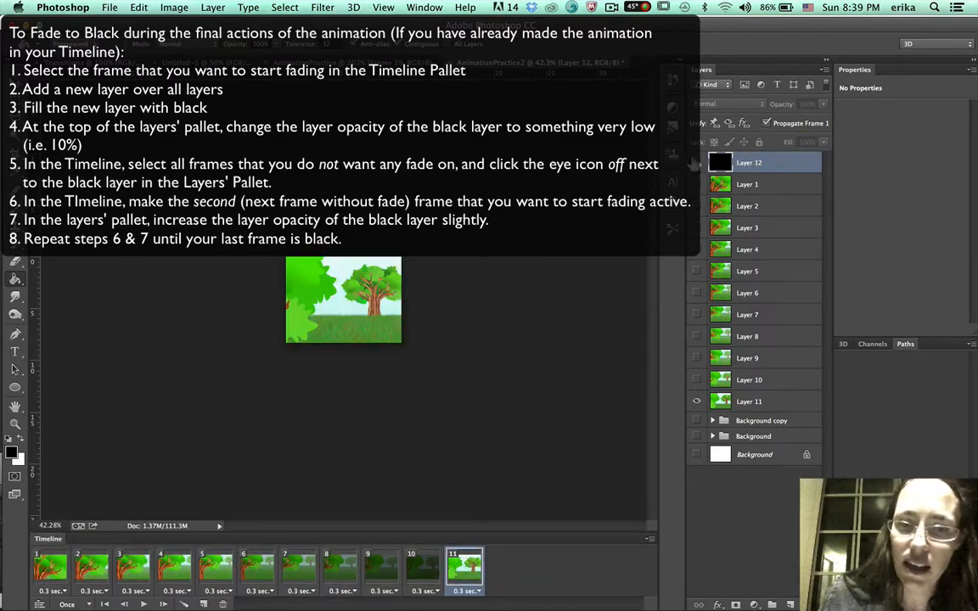
{"action": "left_click", "coordinate": [695, 162]}
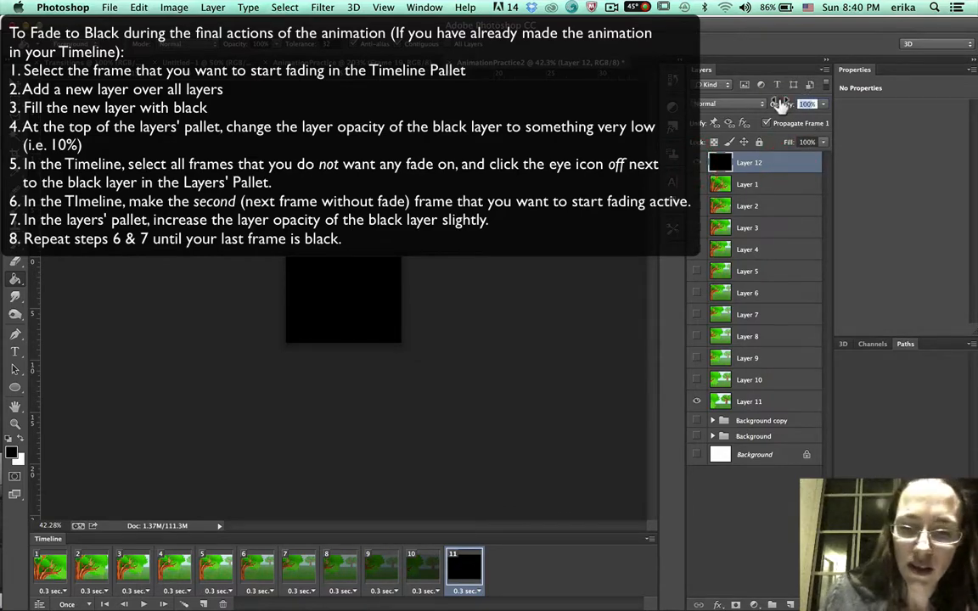
{"action": "type", "text": "90"}
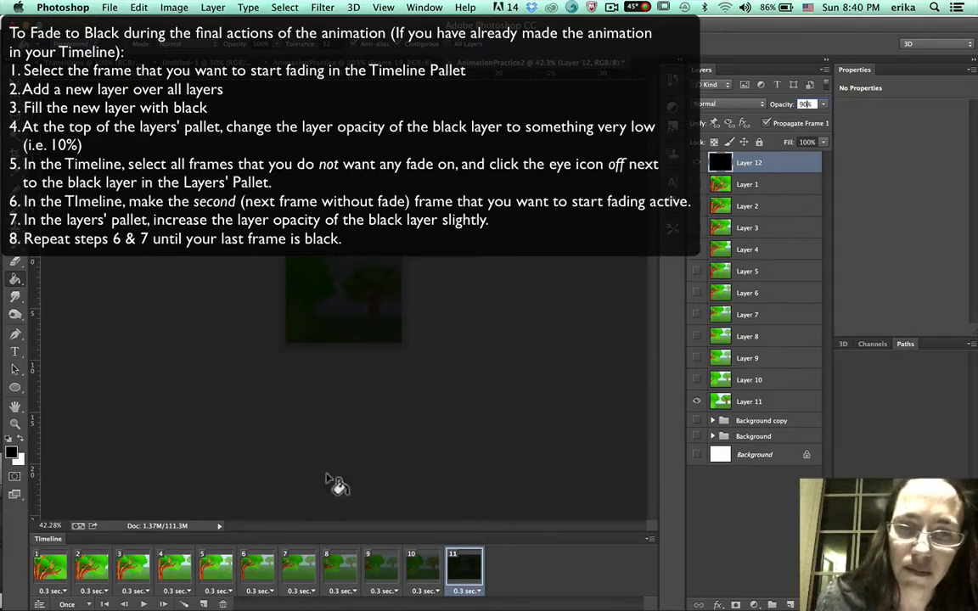
Play the animation, then hide the black fade layer across all frames.
{"action": "left_click", "coordinate": [143, 604]}
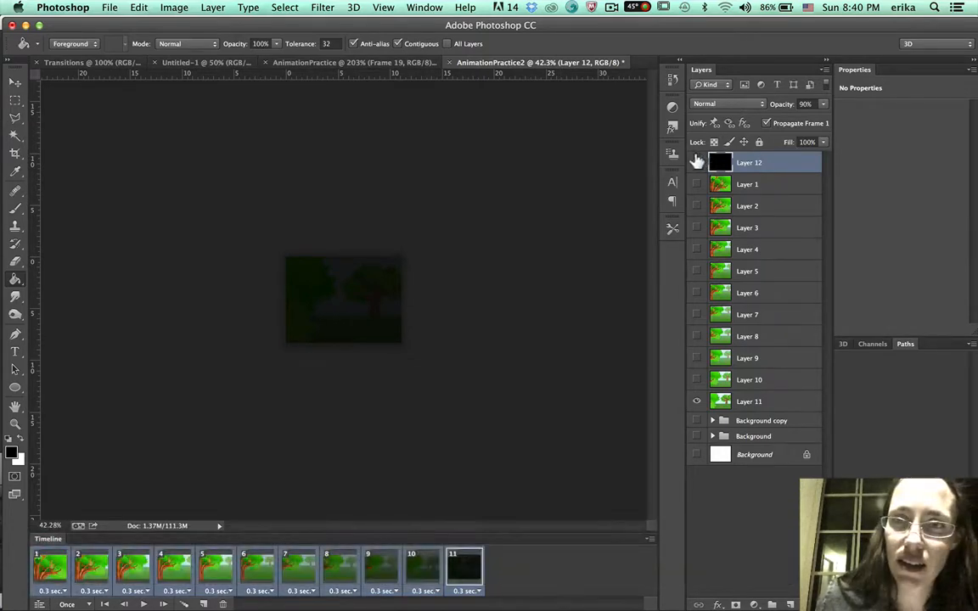
{"action": "left_click", "coordinate": [696, 162]}
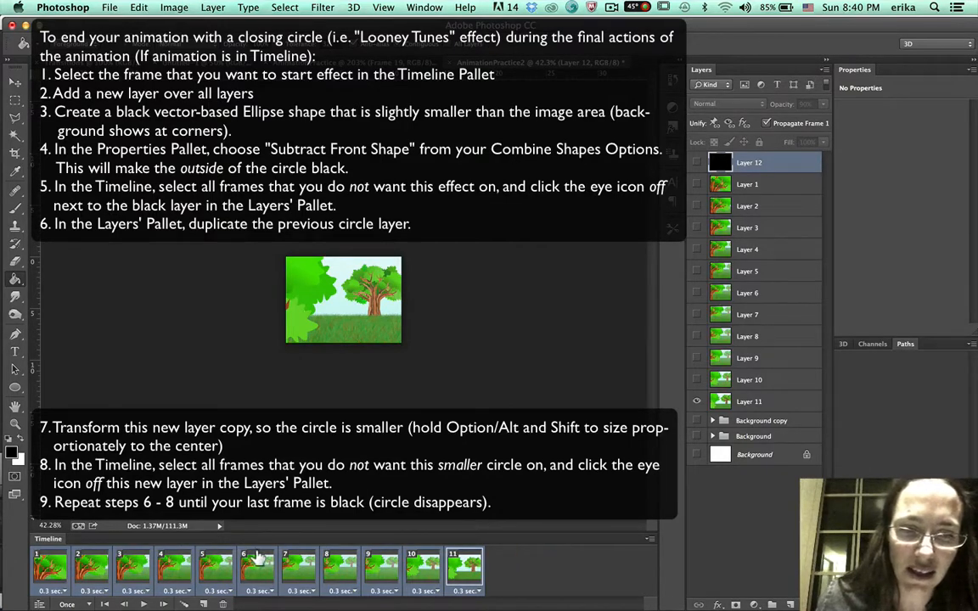
Select frame 6 and add a new empty layer above all other layers.
{"action": "left_click", "coordinate": [255, 564]}
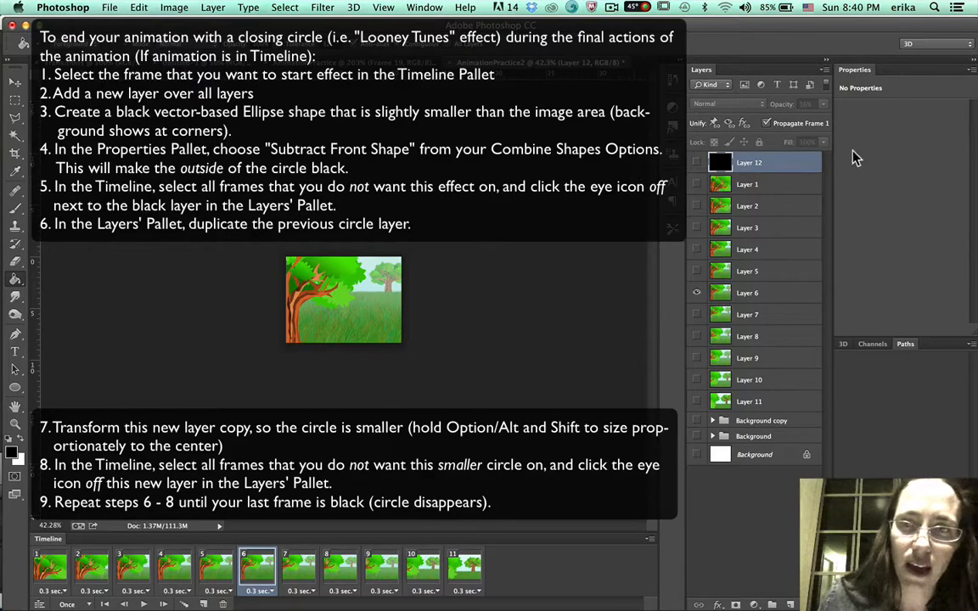
{"action": "left_click", "coordinate": [789, 601]}
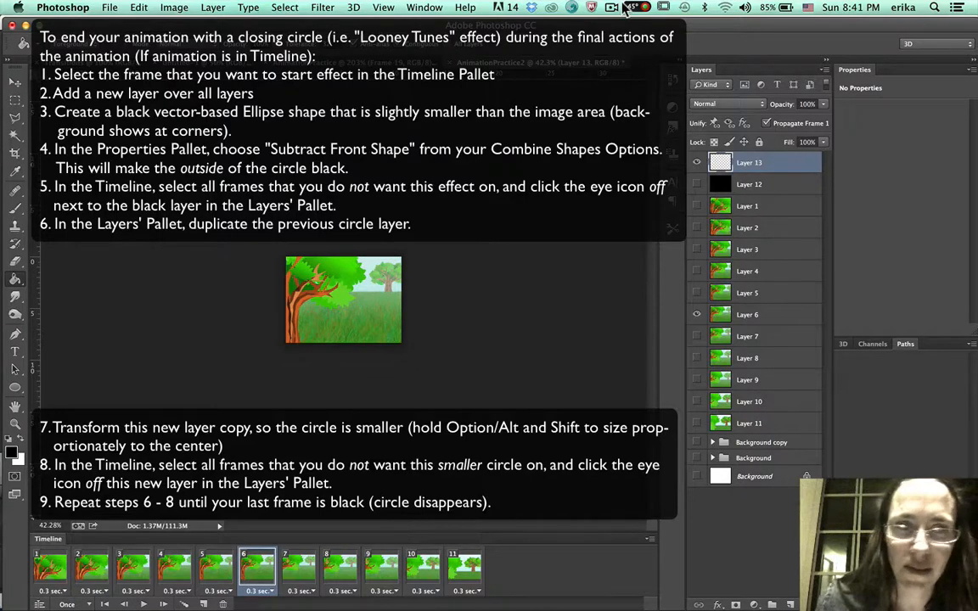
With the Ellipse tool, draw a black circle about 1080 px wide around the image, set to Subtract Front Shape.
{"action": "left_click", "coordinate": [15, 387]}
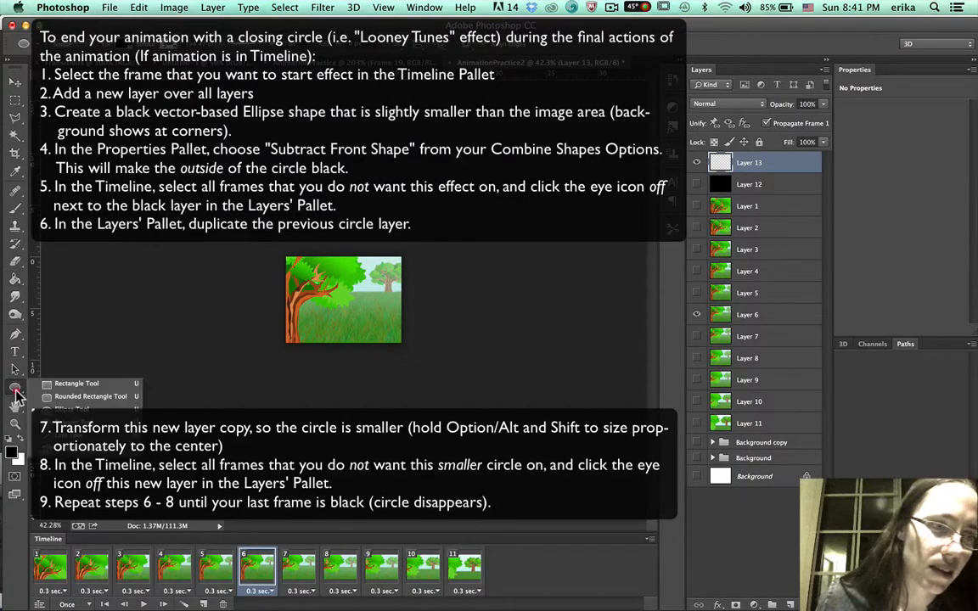
{"action": "left_click", "coordinate": [47, 408]}
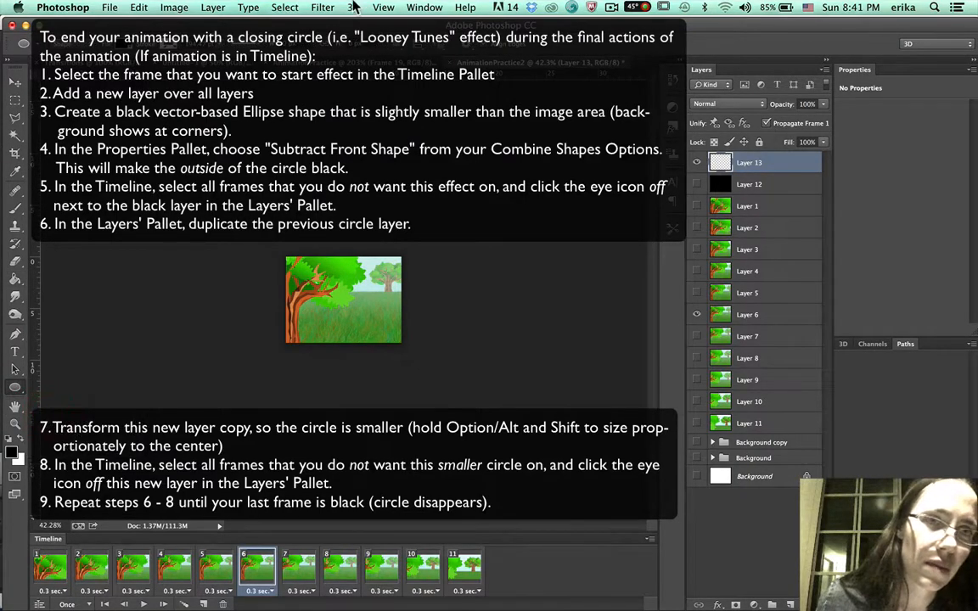
{"action": "left_click", "coordinate": [405, 49]}
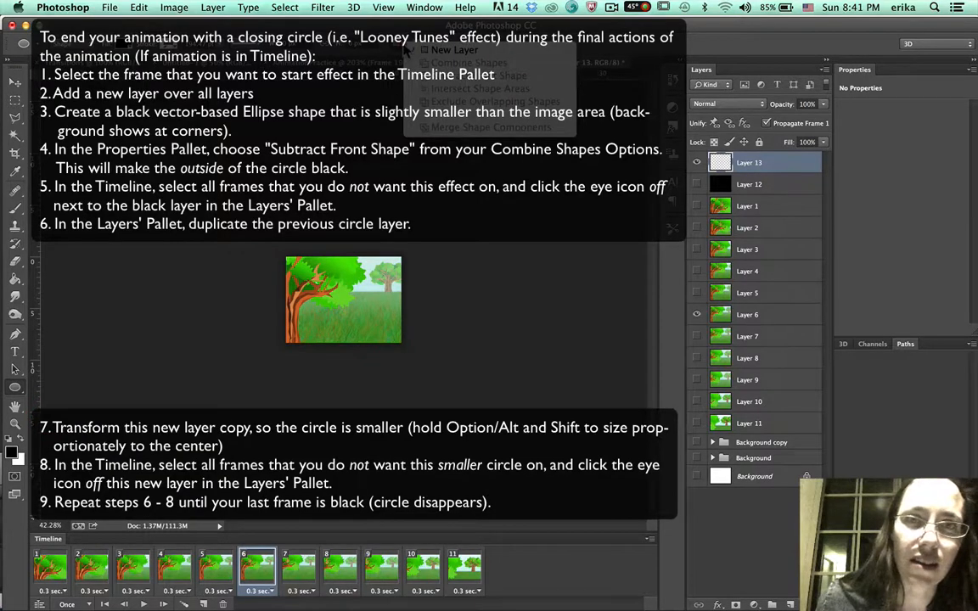
{"action": "left_click", "coordinate": [424, 49]}
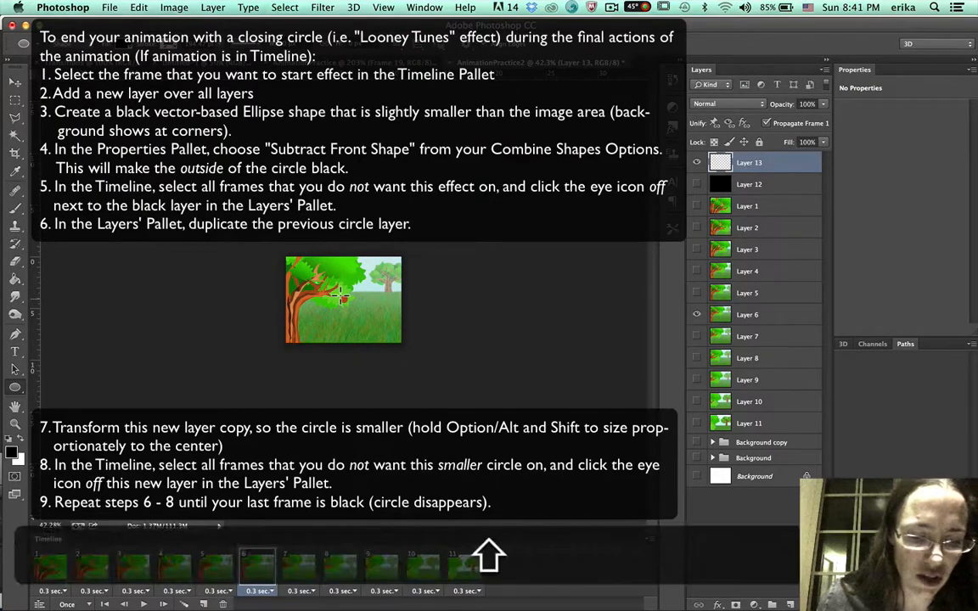
{"action": "left_click_drag", "start_coordinate": [341, 295], "coordinate": [266, 222]}
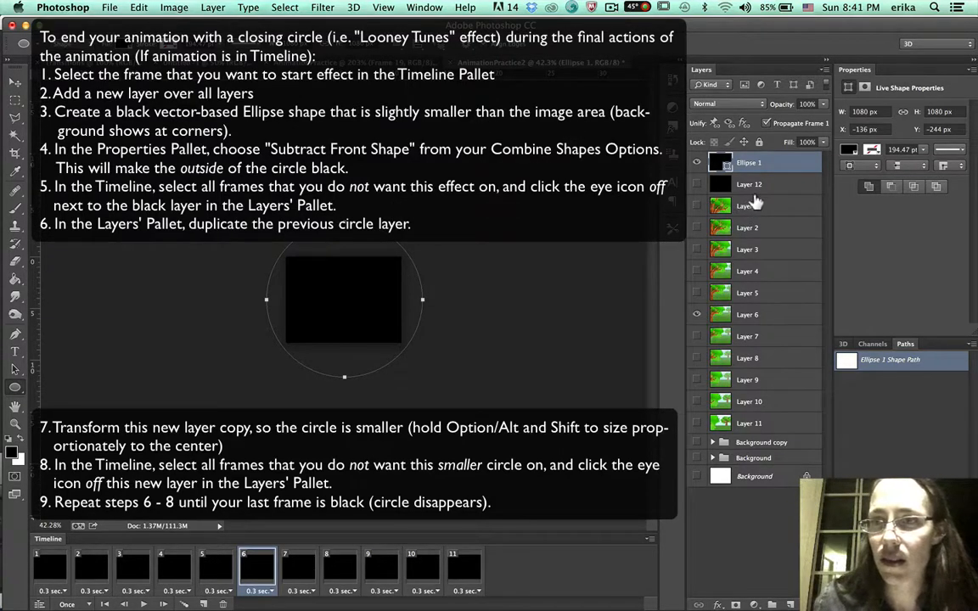
{"action": "left_click", "coordinate": [891, 187]}
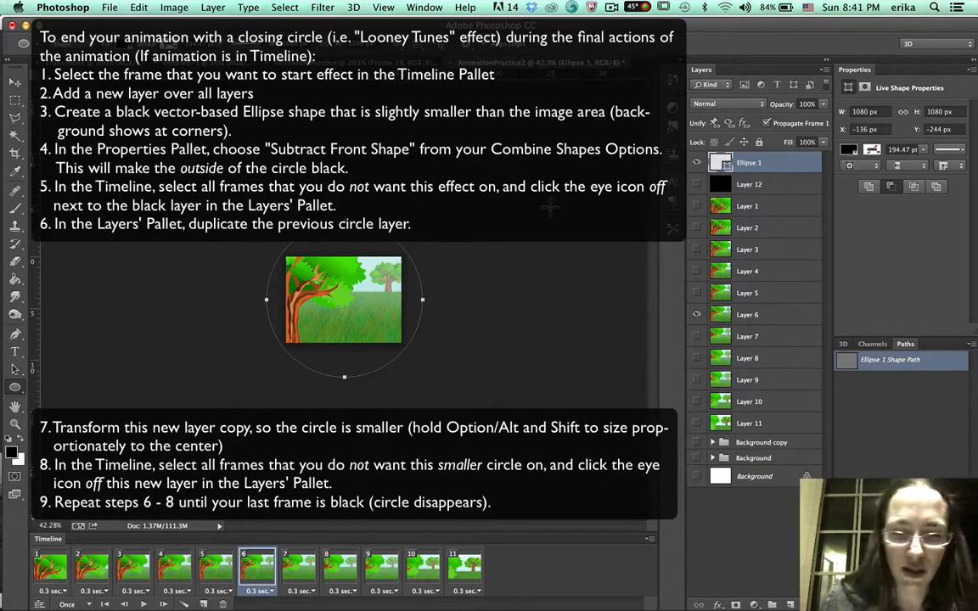
Free-transform the ellipse proportionally from its center down to about 975 px wide.
{"action": "key", "text": "super"}
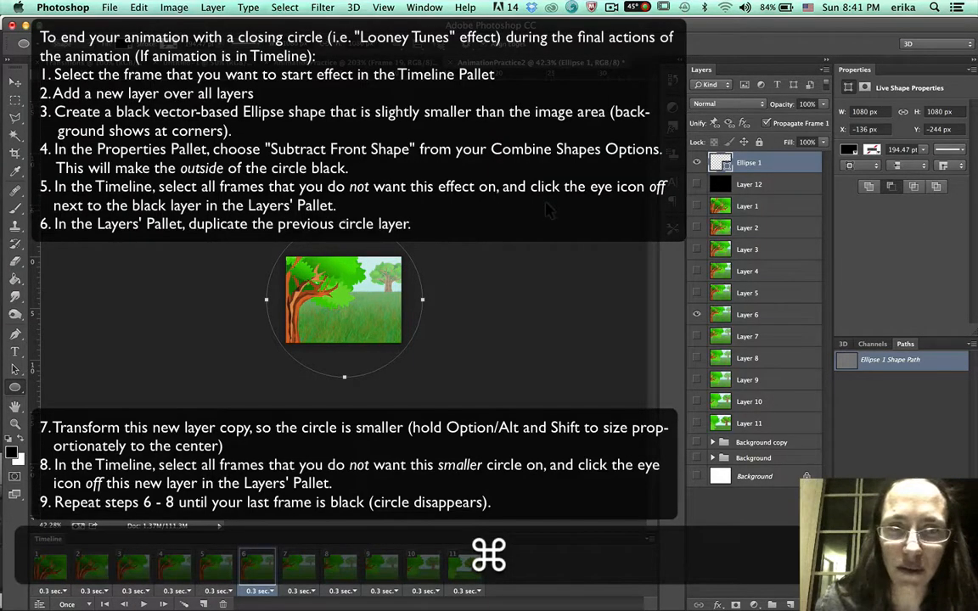
{"action": "key", "text": "super+t"}
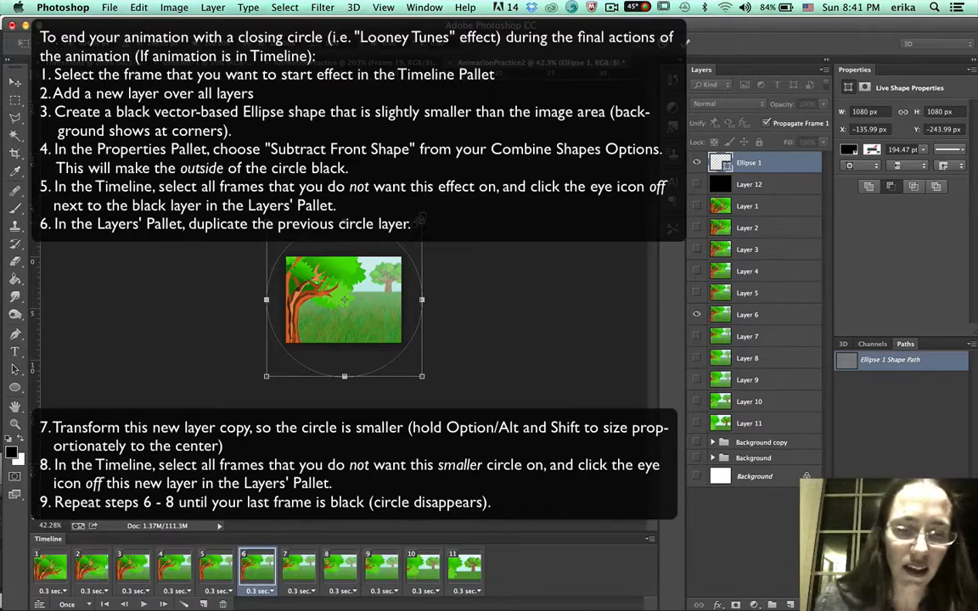
{"action": "key", "text": "shift"}
{"action": "key", "text": "alt"}
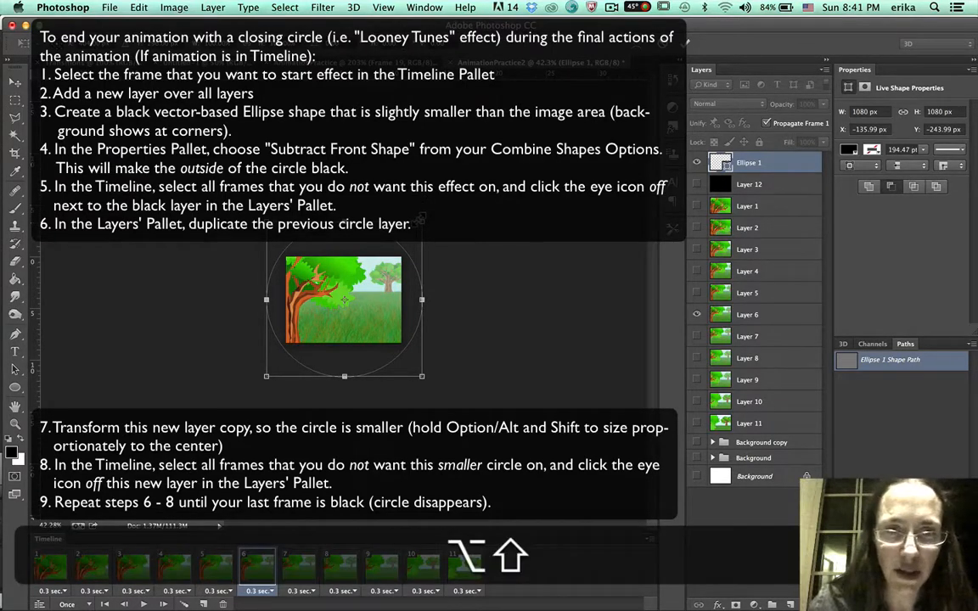
{"action": "left_click_drag", "start_coordinate": [420, 219], "coordinate": [412, 228]}
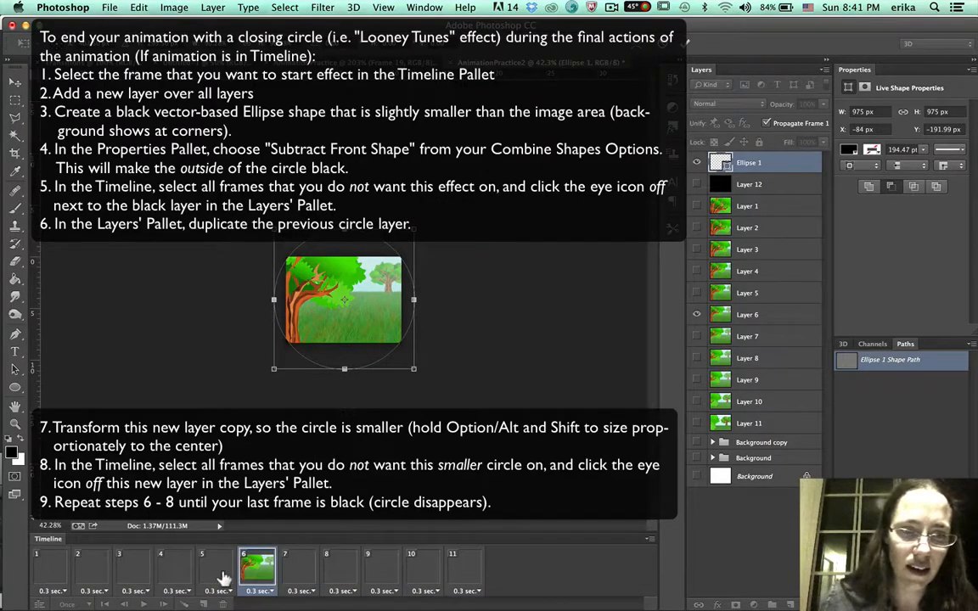
{"action": "key", "text": "Return"}
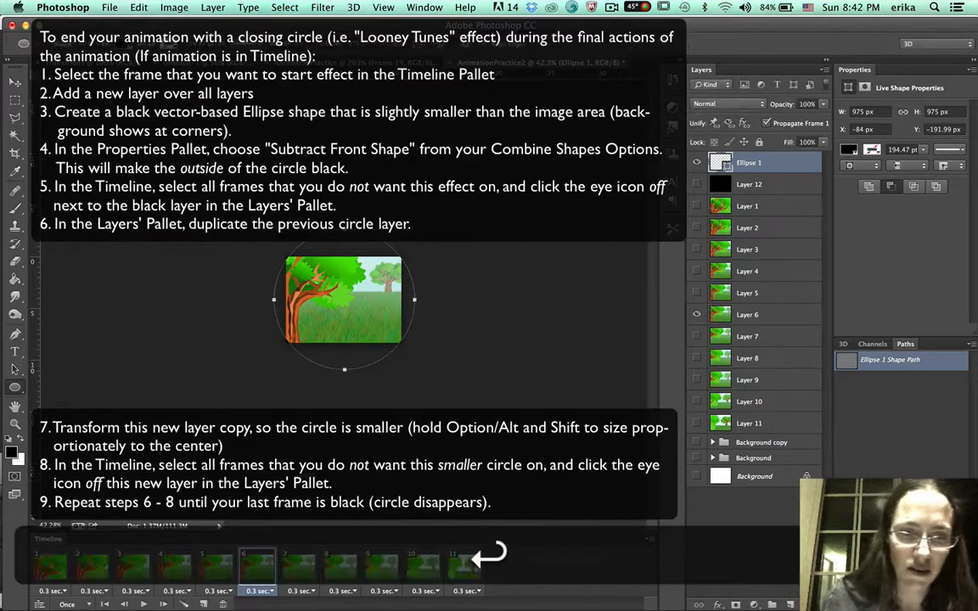
Select frames 1 through 5 and hide the ellipse layer in them.
{"action": "left_click", "coordinate": [214, 564]}
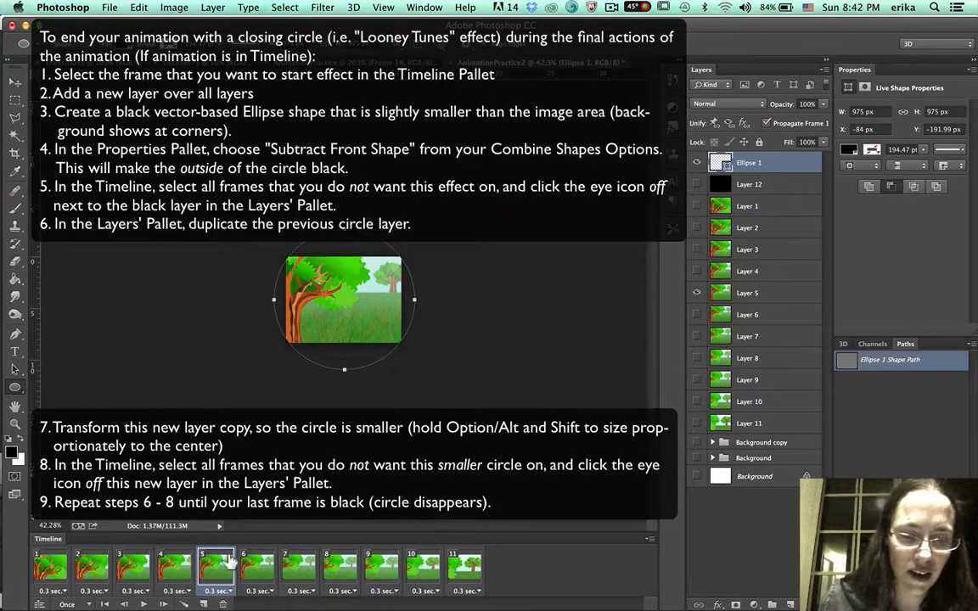
{"action": "left_click", "coordinate": [44, 564], "text": "shift"}
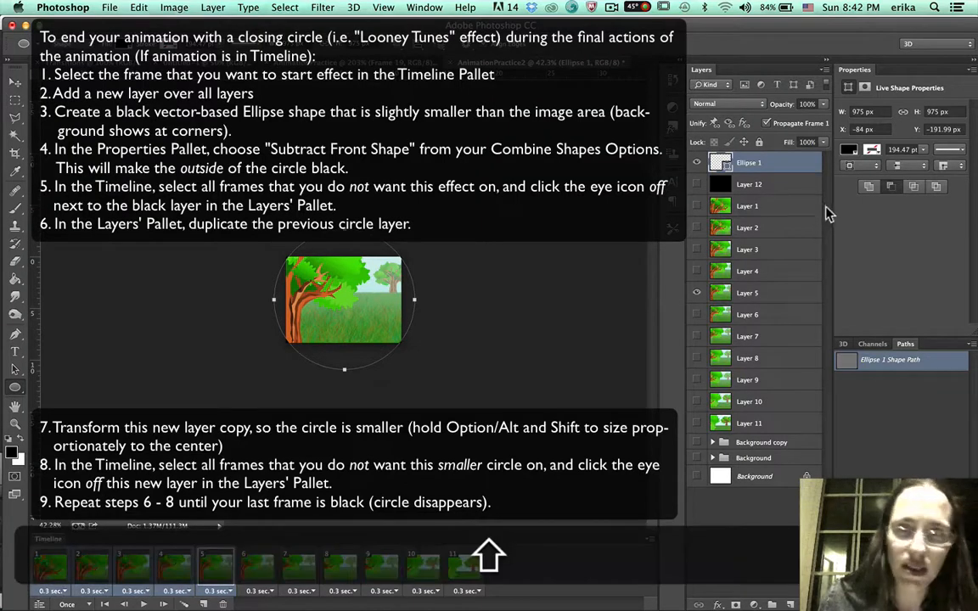
{"action": "left_click", "coordinate": [697, 162]}
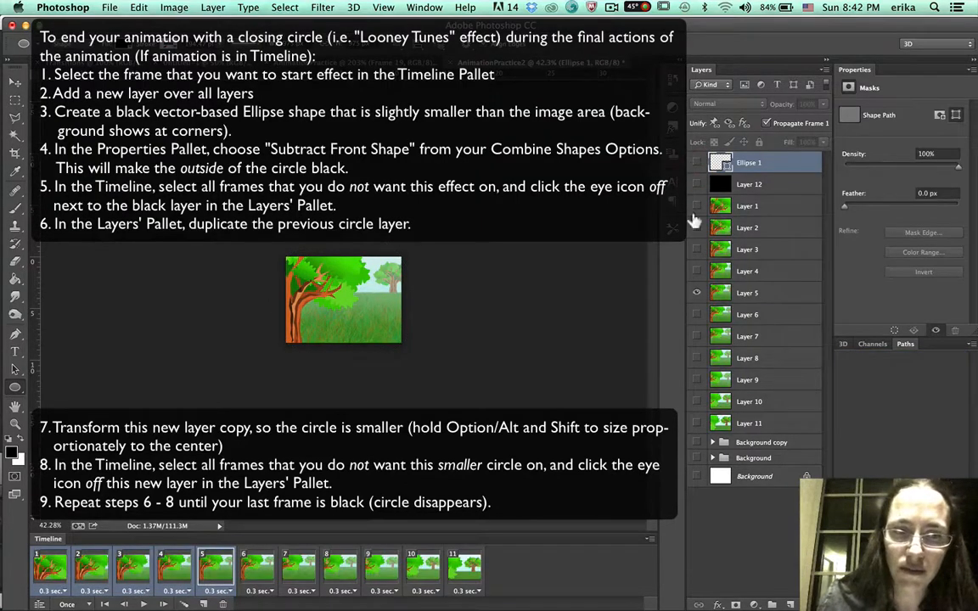
In frame 7, free-transform the ellipse proportionally from its center down to about 902 px wide.
{"action": "left_click", "coordinate": [258, 567]}
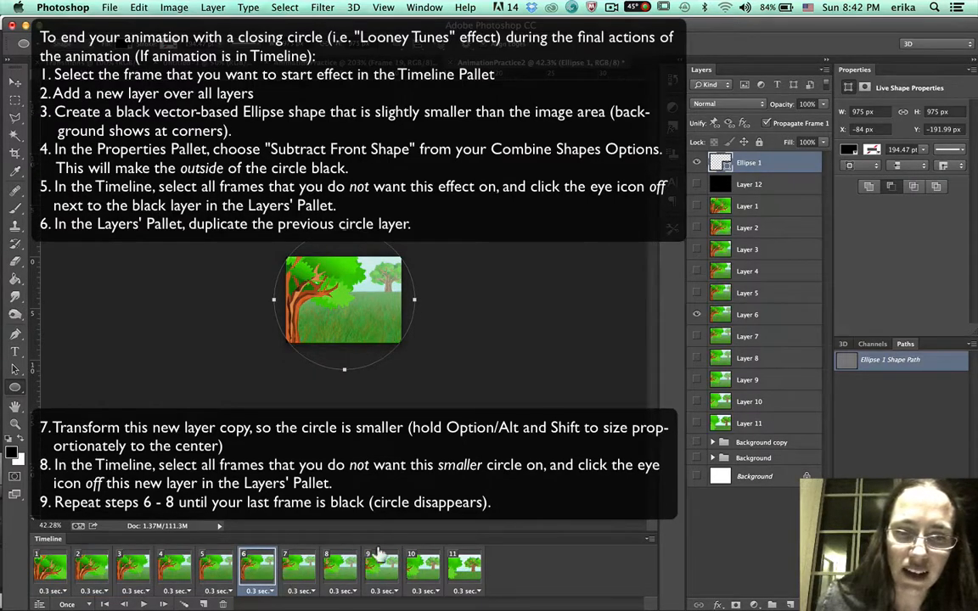
{"action": "left_click", "coordinate": [297, 569]}
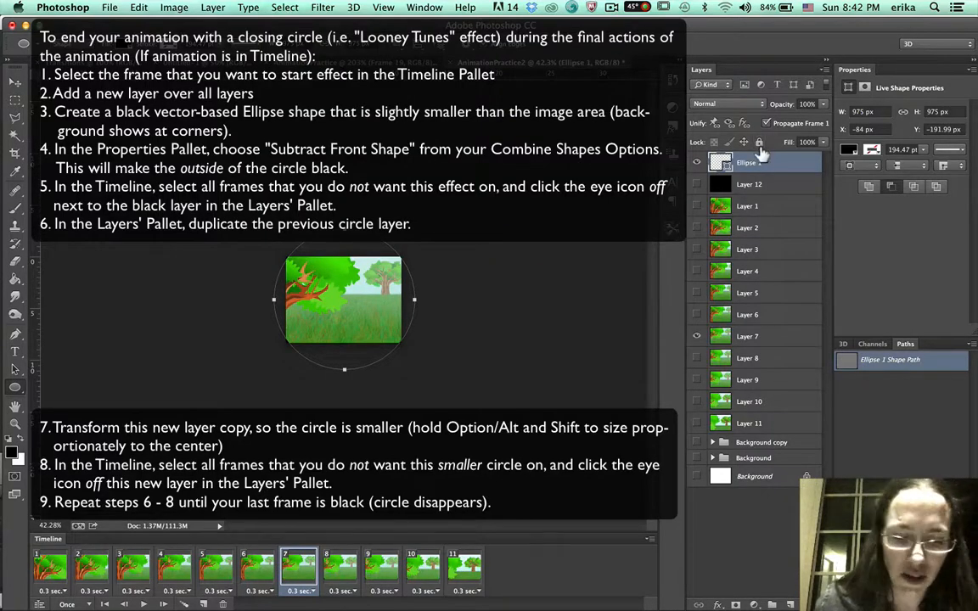
{"action": "key", "text": "super+t"}
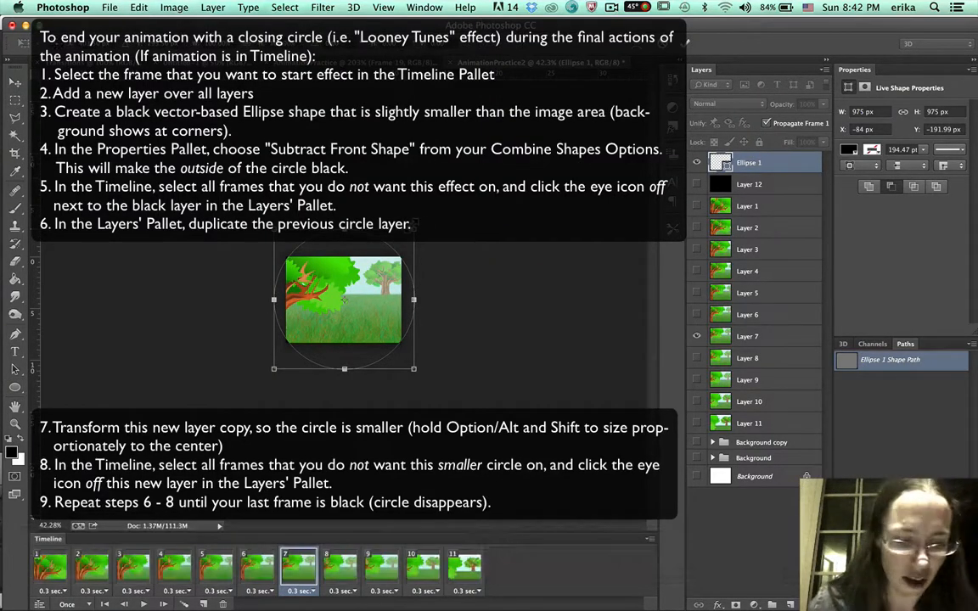
{"action": "key", "text": "shift+alt"}
{"action": "left_click_drag", "start_coordinate": [413, 227], "coordinate": [408, 232]}
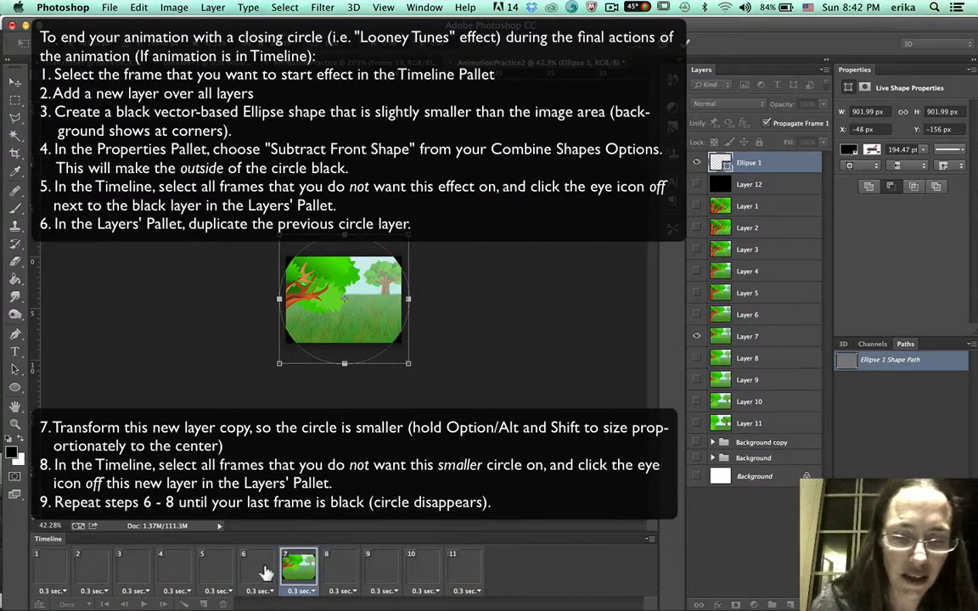
{"action": "key", "text": "Return"}
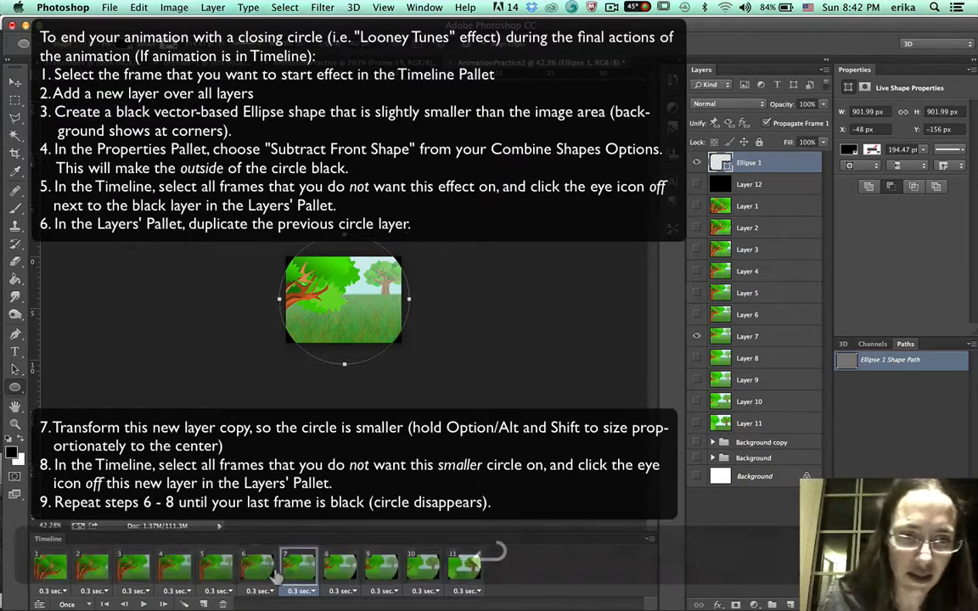
Undo the last ellipse transform.
{"action": "key", "text": "super+z"}
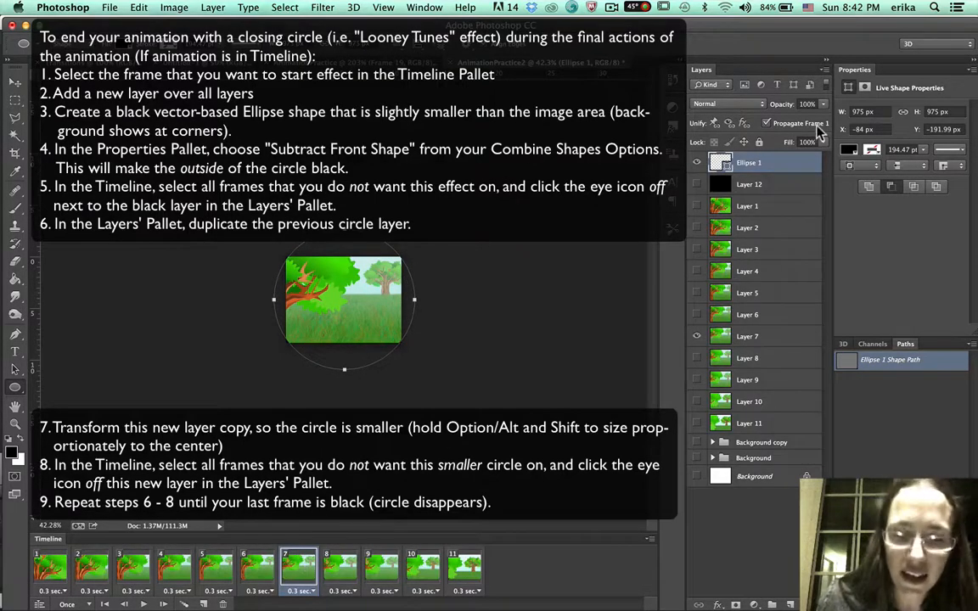
{"action": "key", "text": "super"}
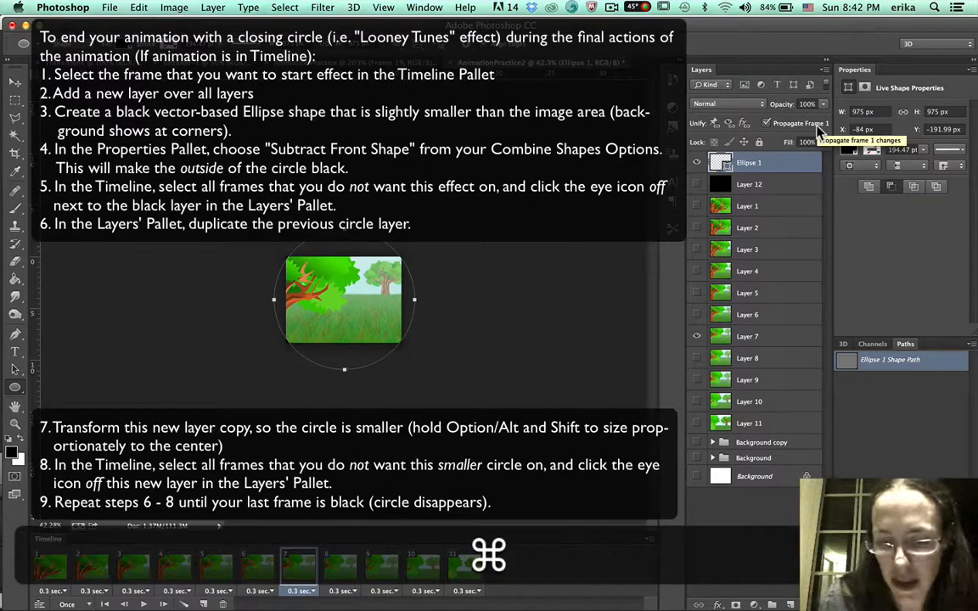
Duplicate the ellipse layer and hide the original ellipse in frame 7.
{"action": "key", "text": "super+j"}
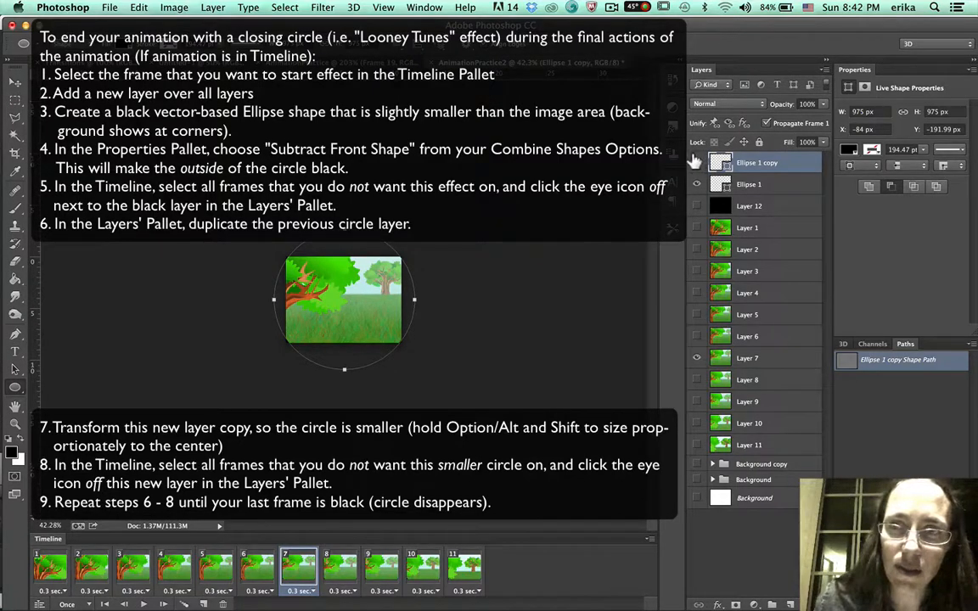
{"action": "left_click", "coordinate": [696, 184]}
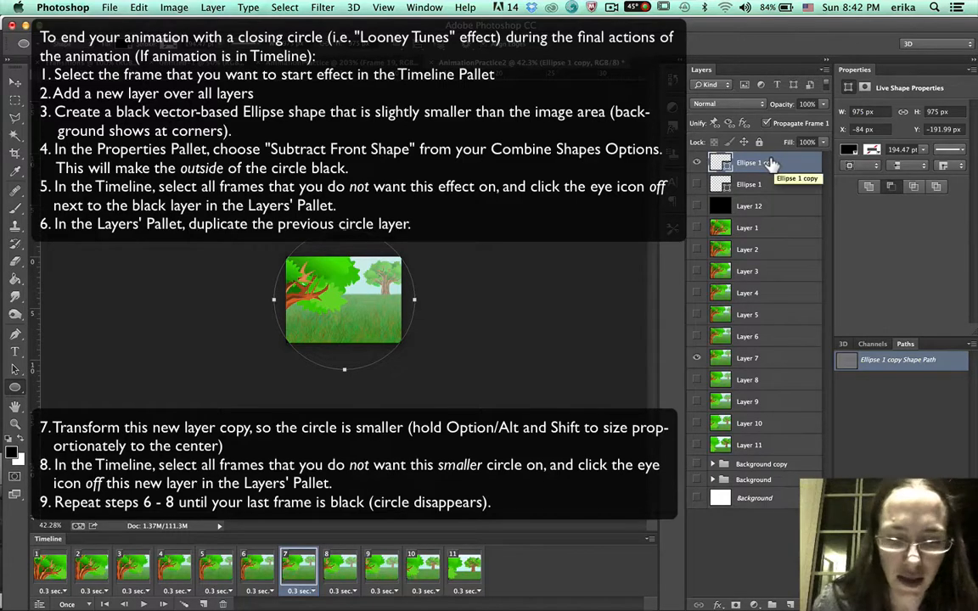
Free-transform the ellipse copy proportionally from its center down to about 911 px wide.
{"action": "key", "text": "super+t"}
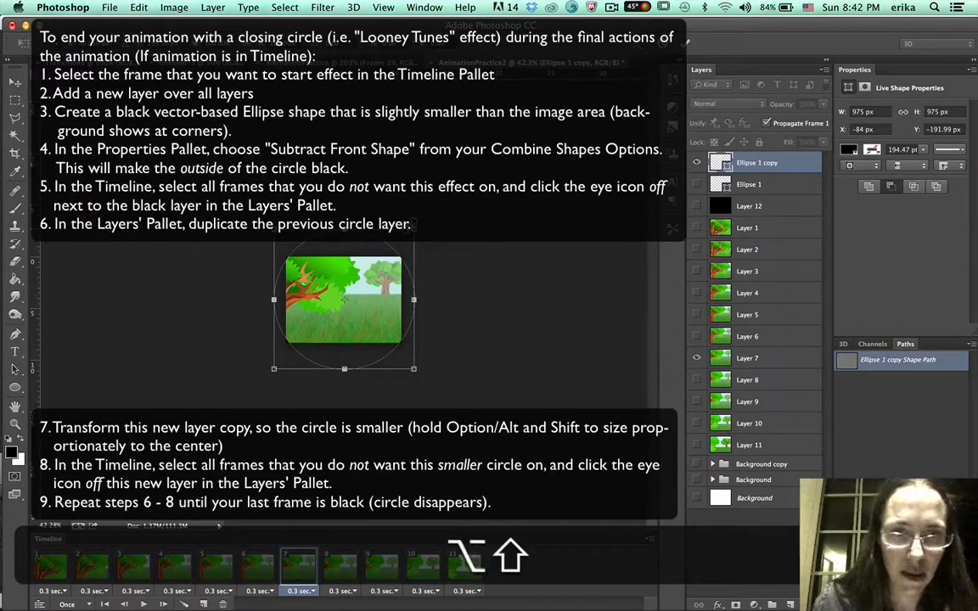
{"action": "left_click_drag", "start_coordinate": [413, 228], "coordinate": [407, 243]}
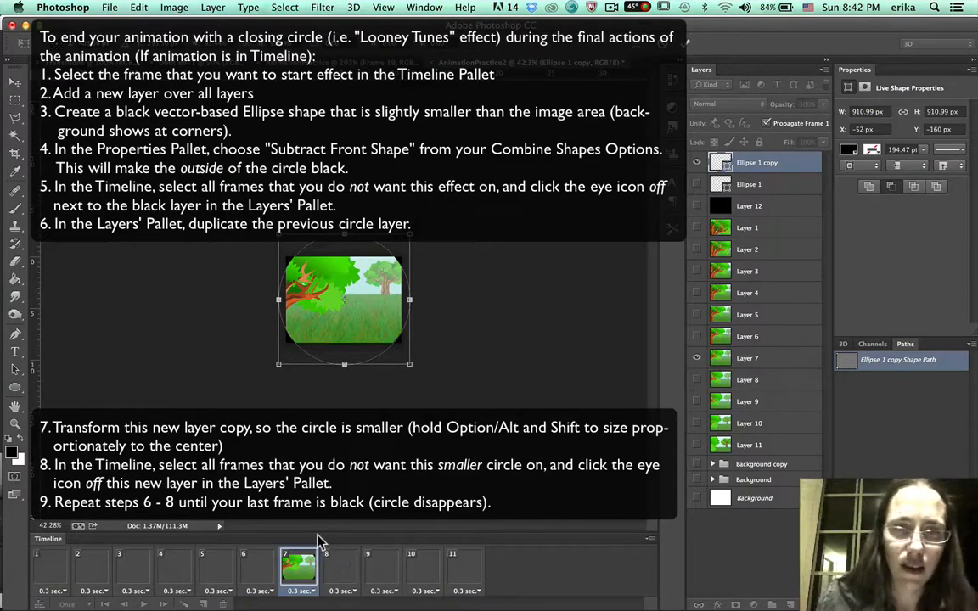
{"action": "key", "text": "Return"}
Select frames 1 through 6 and hide the ellipse copy layer in them.
{"action": "left_click", "coordinate": [259, 566]}
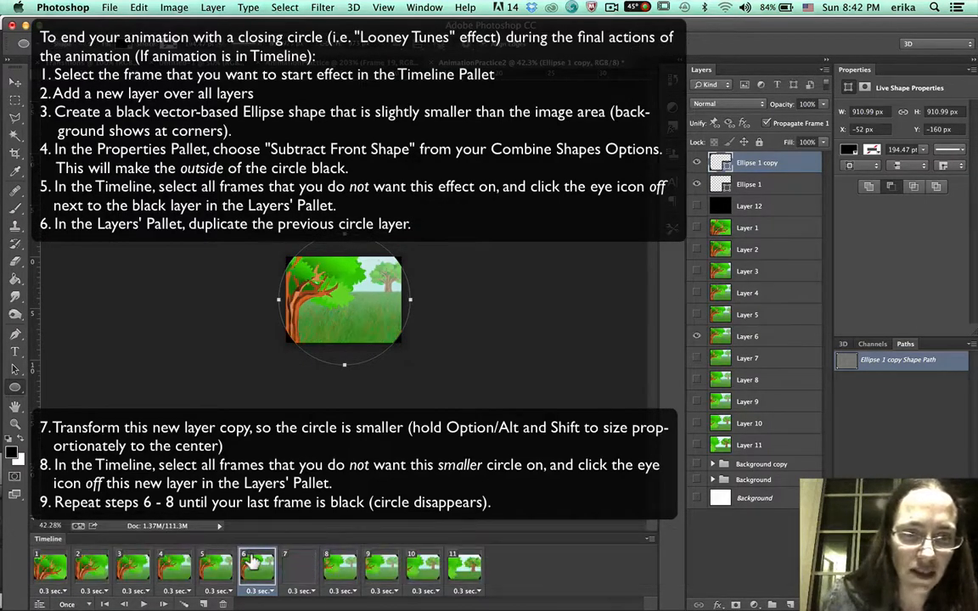
{"action": "left_click", "coordinate": [38, 567], "text": "shift"}
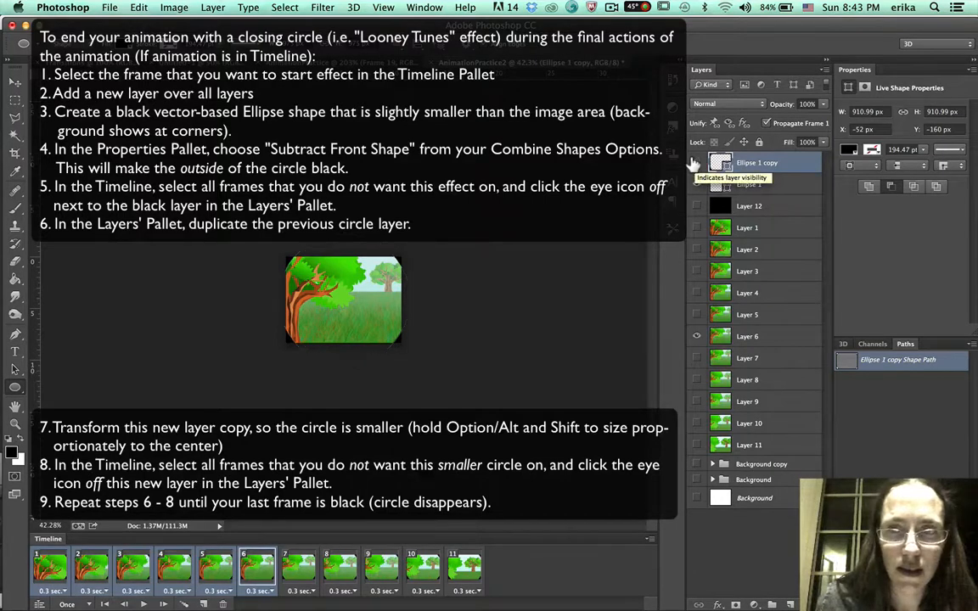
{"action": "left_click", "coordinate": [696, 163]}
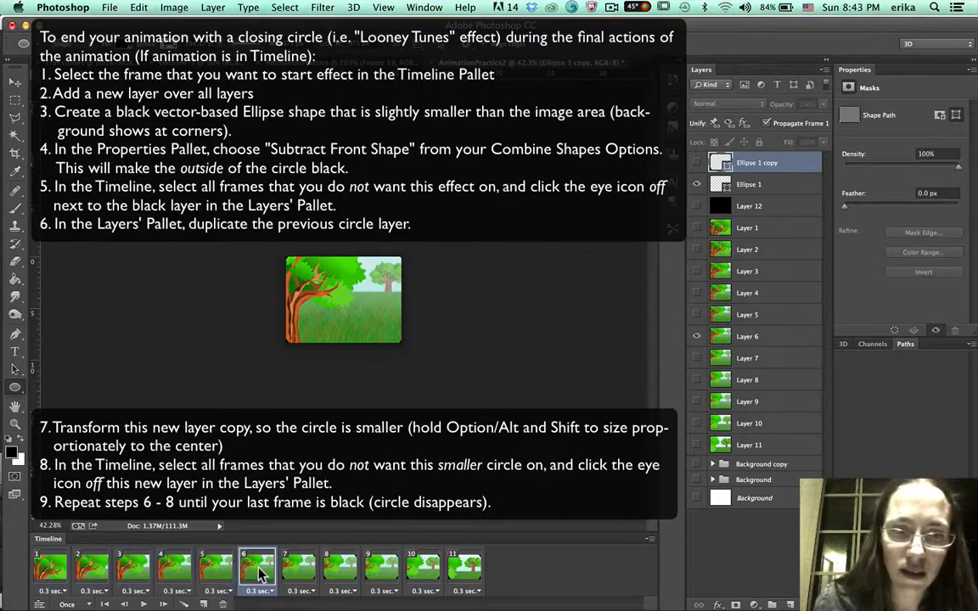
Step through frames 5 to 8 and, in frame 8, duplicate the ellipse copy layer.
{"action": "left_click", "coordinate": [210, 571]}
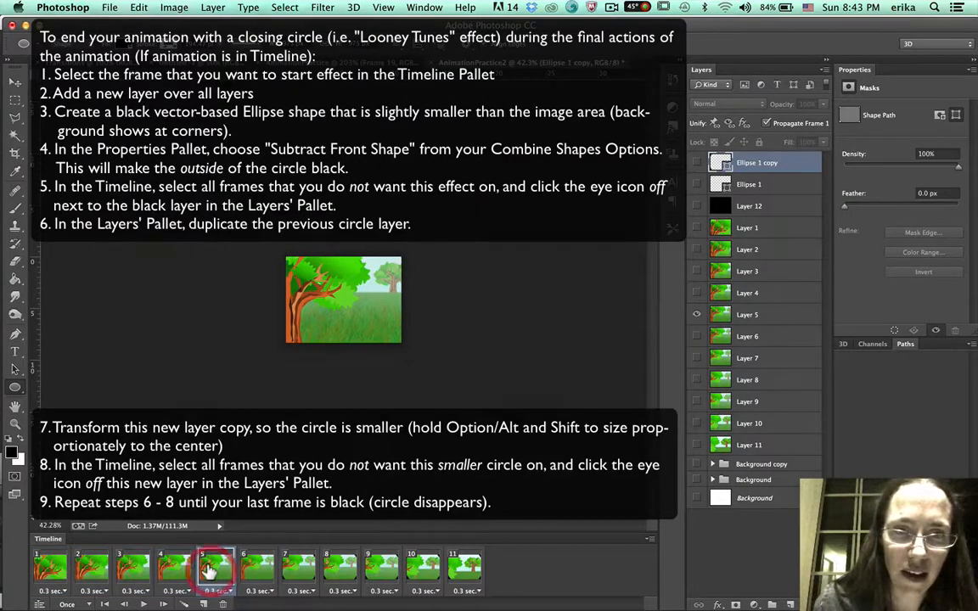
{"action": "left_click", "coordinate": [257, 567]}
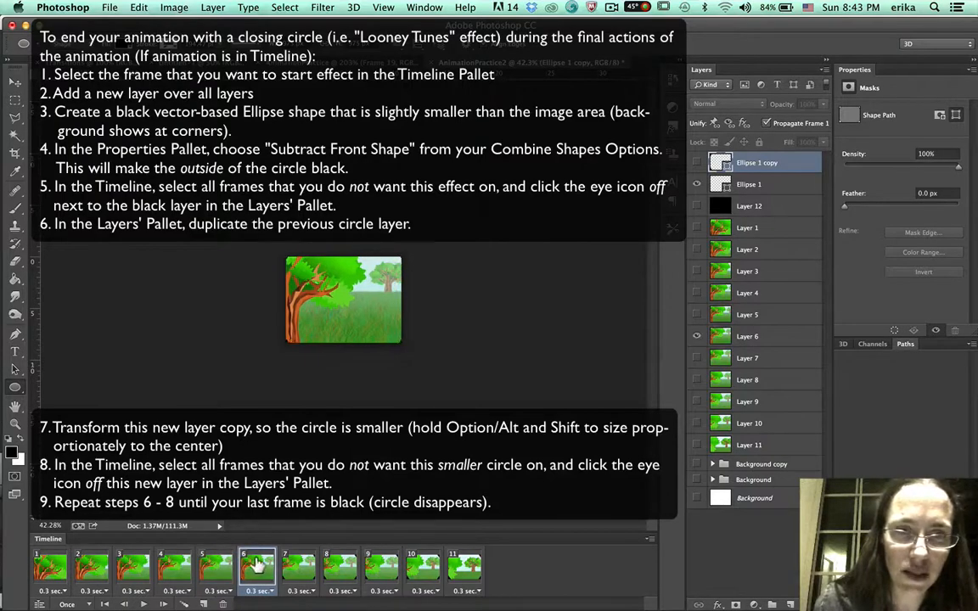
{"action": "left_click", "coordinate": [299, 566]}
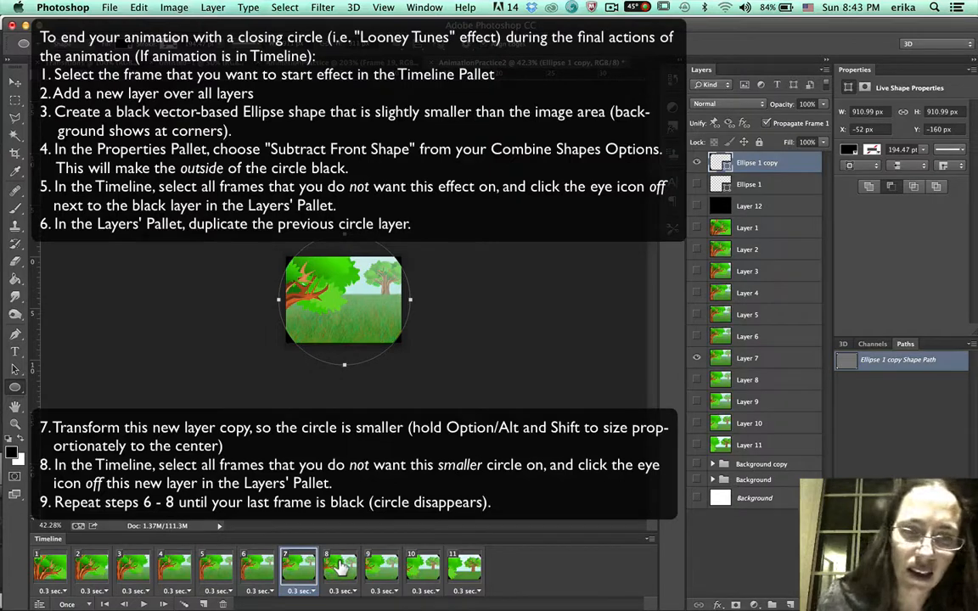
{"action": "left_click", "coordinate": [341, 567]}
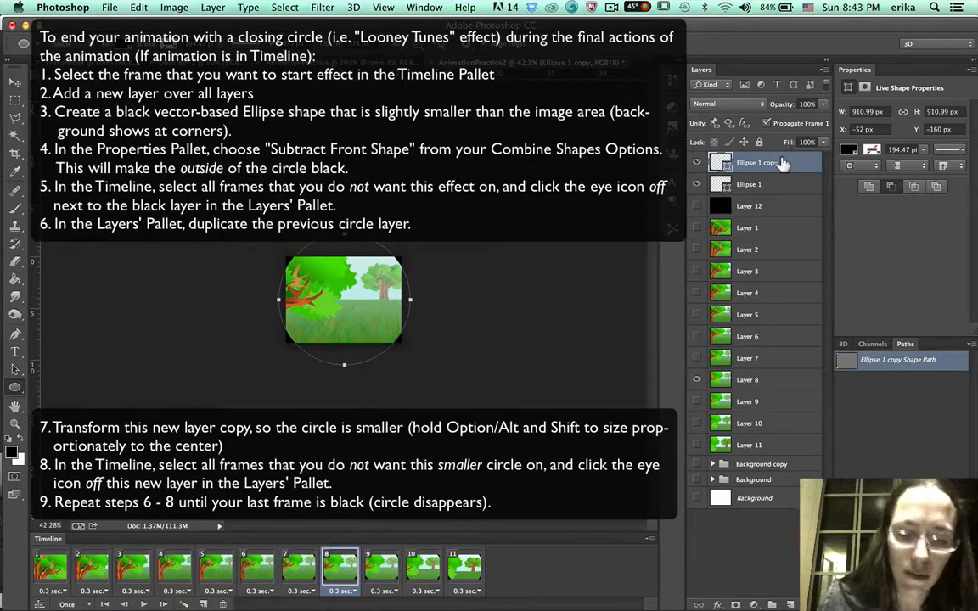
{"action": "key", "text": "super+j"}
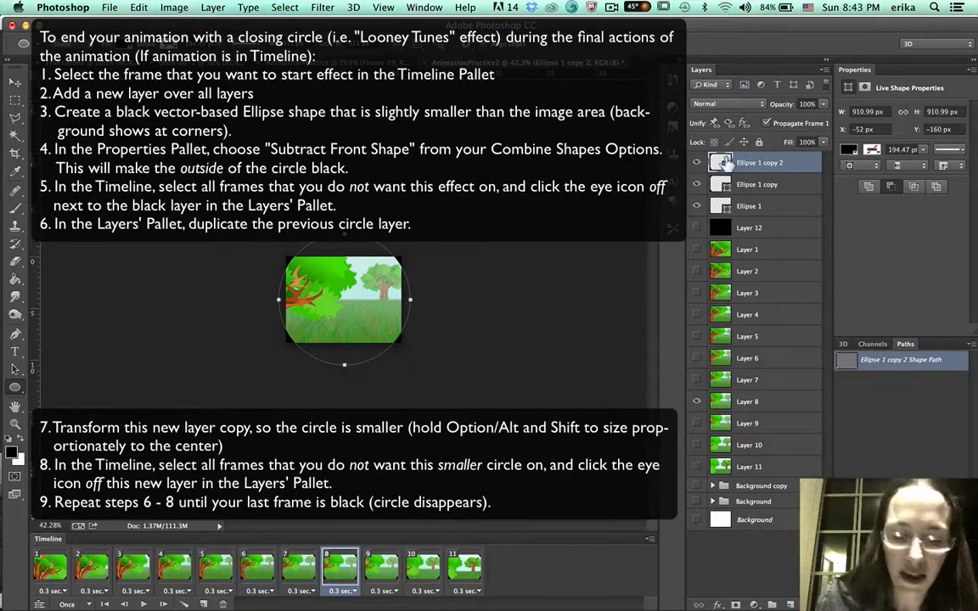
{"action": "key", "text": "super"}
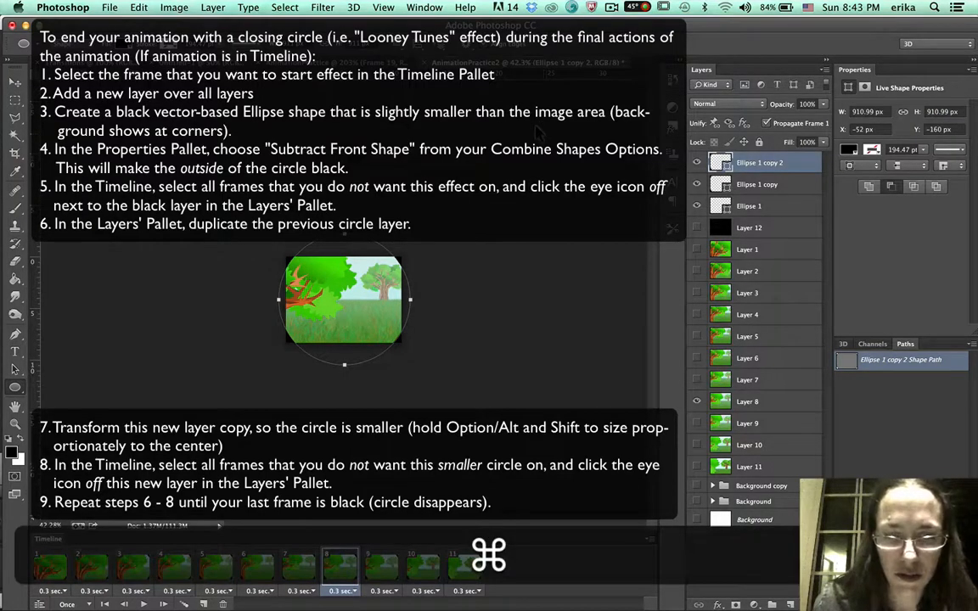
Free-transform the new ellipse copy proportionally from its center down to about 817 px wide.
{"action": "key", "text": "super+t"}
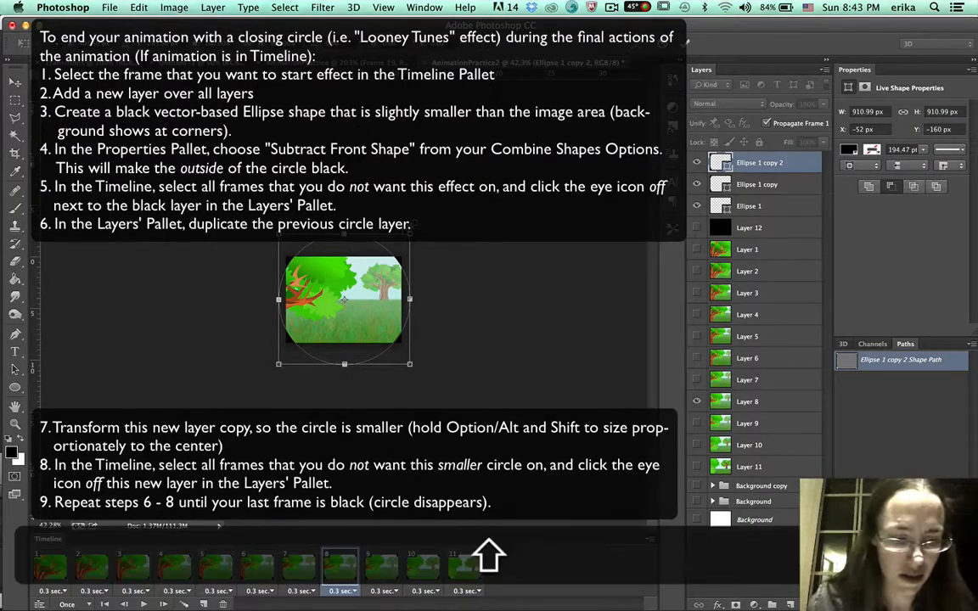
{"action": "left_click_drag", "start_coordinate": [409, 236], "coordinate": [408, 259]}
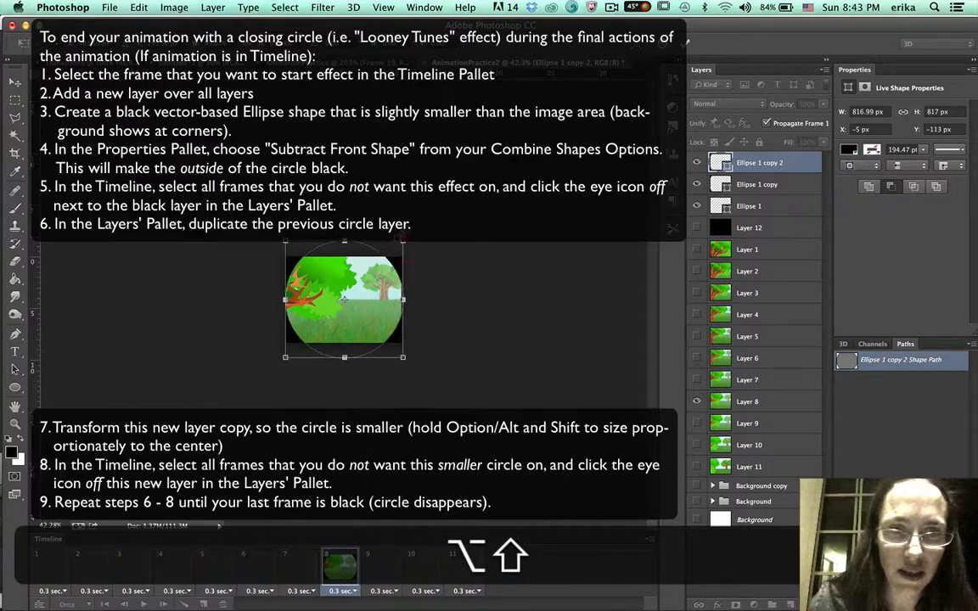
{"action": "key", "text": "Return"}
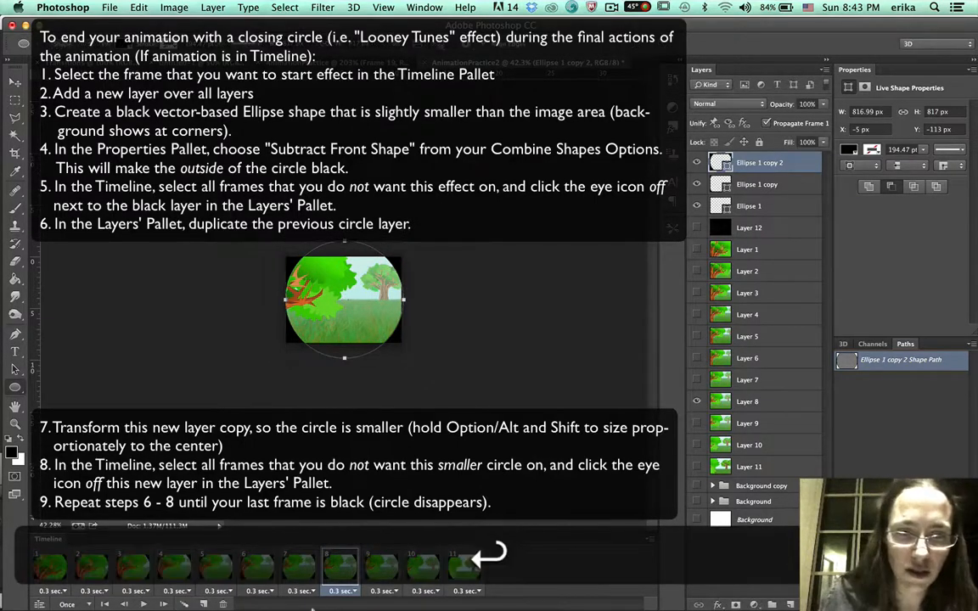
Select frames 1 through 7 and hide the newest ellipse copy in them.
{"action": "left_click", "coordinate": [293, 564]}
{"action": "left_click", "coordinate": [48, 565], "text": "shift"}
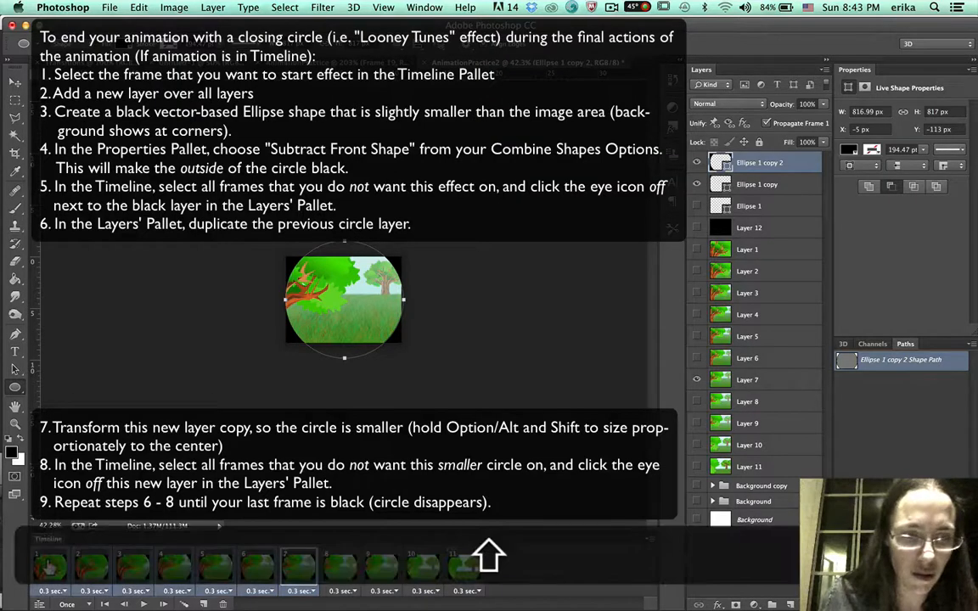
{"action": "left_click", "coordinate": [696, 162]}
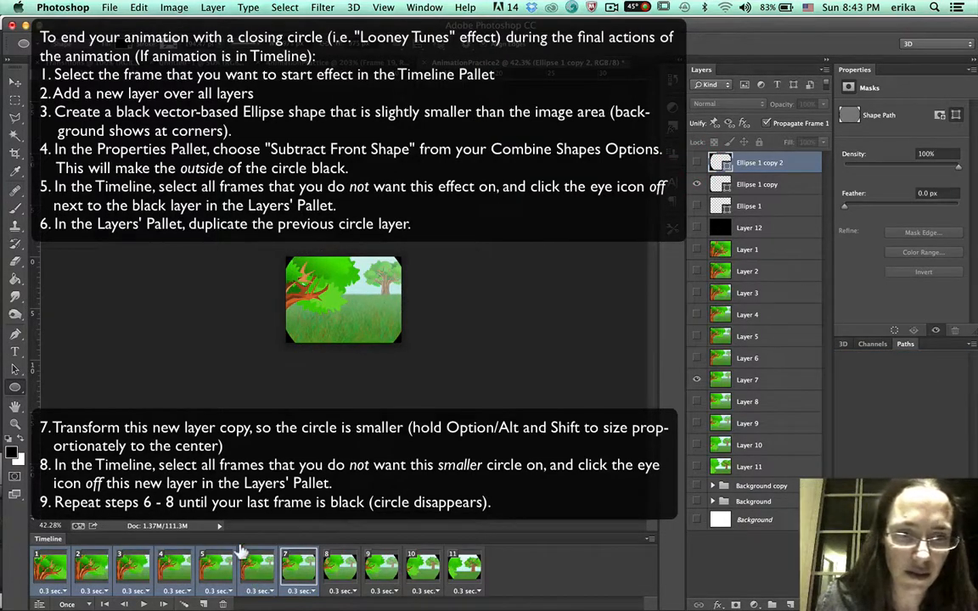
Step through frames 4 to 9 and, in frame 9, duplicate the newest ellipse and shrink it proportionally to about 675 px wide.
{"action": "left_click", "coordinate": [174, 567]}
{"action": "left_click", "coordinate": [216, 567]}
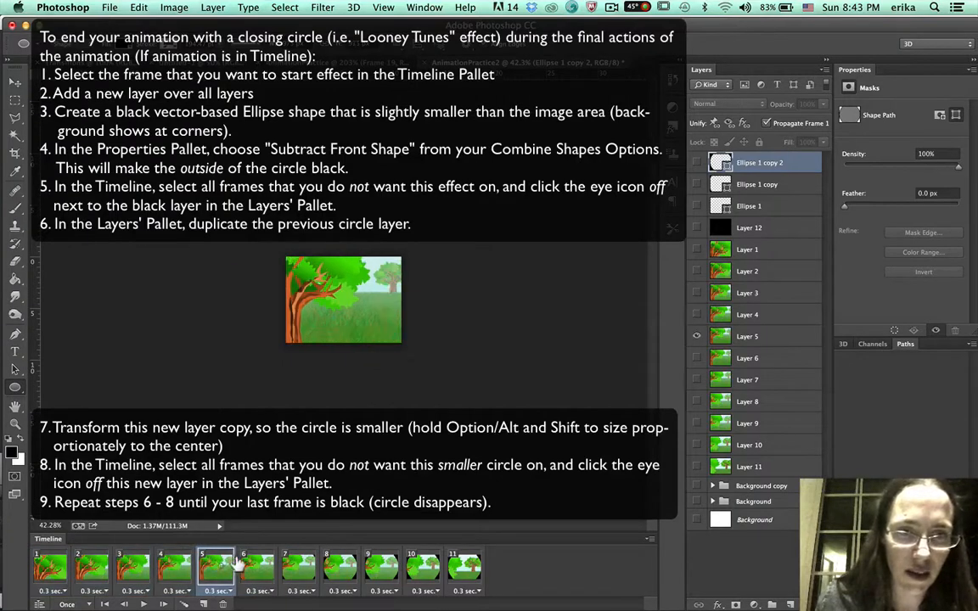
{"action": "left_click", "coordinate": [257, 567]}
{"action": "left_click", "coordinate": [299, 567]}
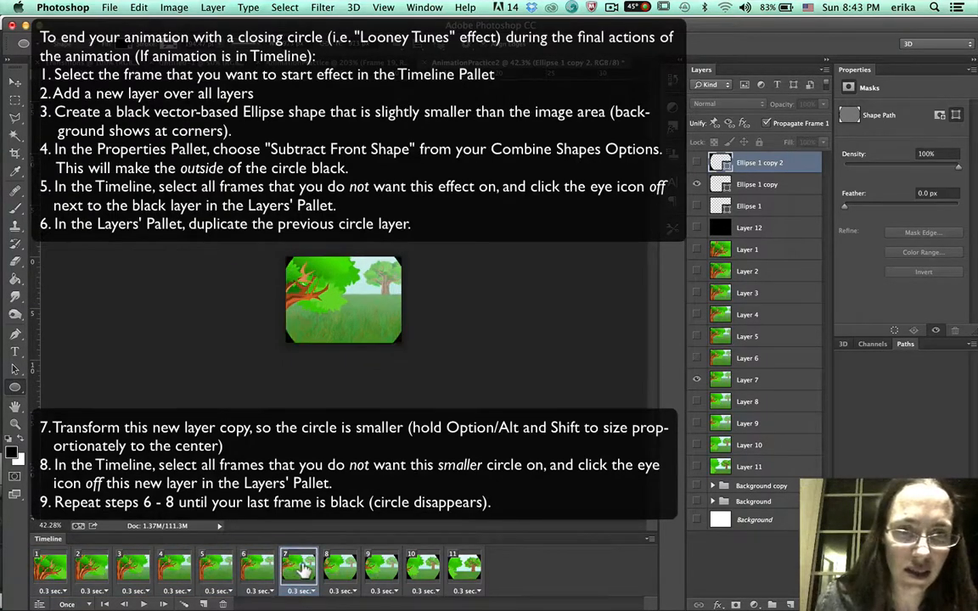
{"action": "left_click", "coordinate": [340, 567]}
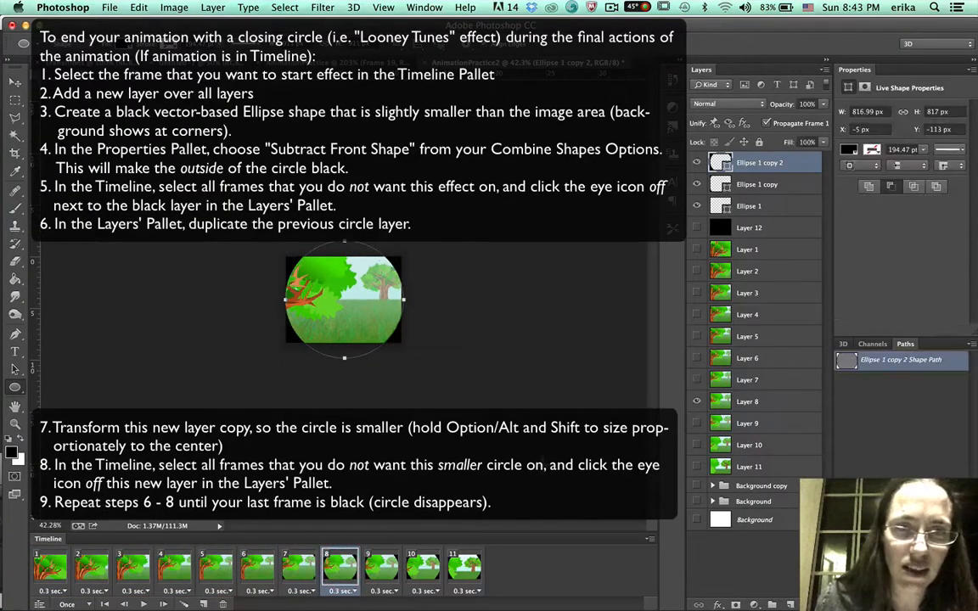
{"action": "left_click", "coordinate": [377, 567]}
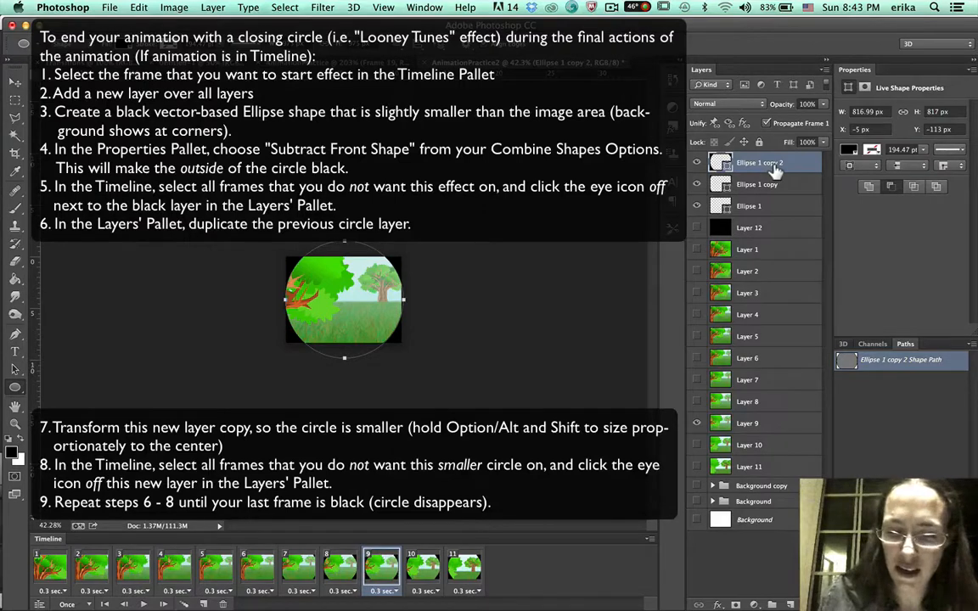
{"action": "key", "text": "super+j"}
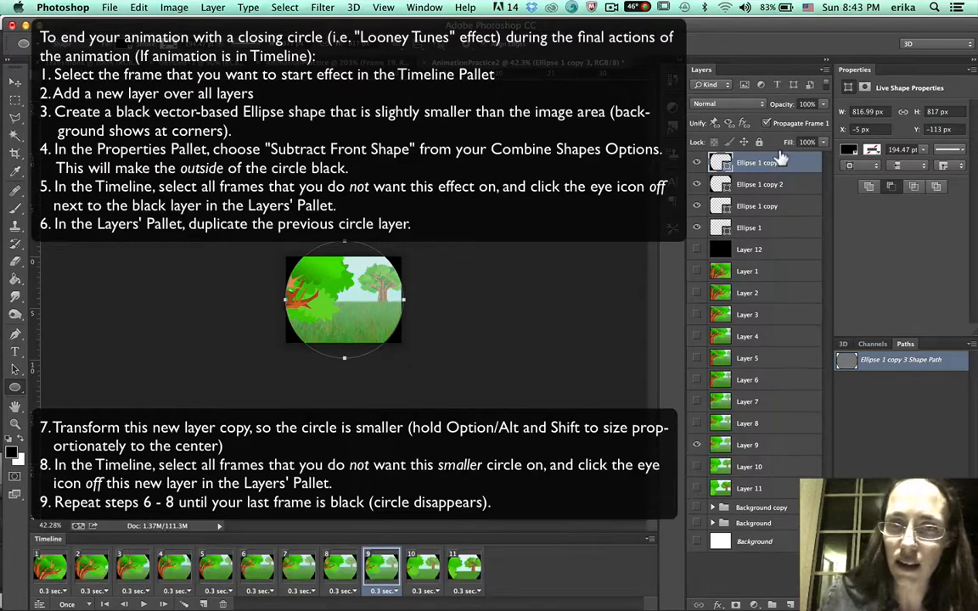
{"action": "key", "text": "super+t"}
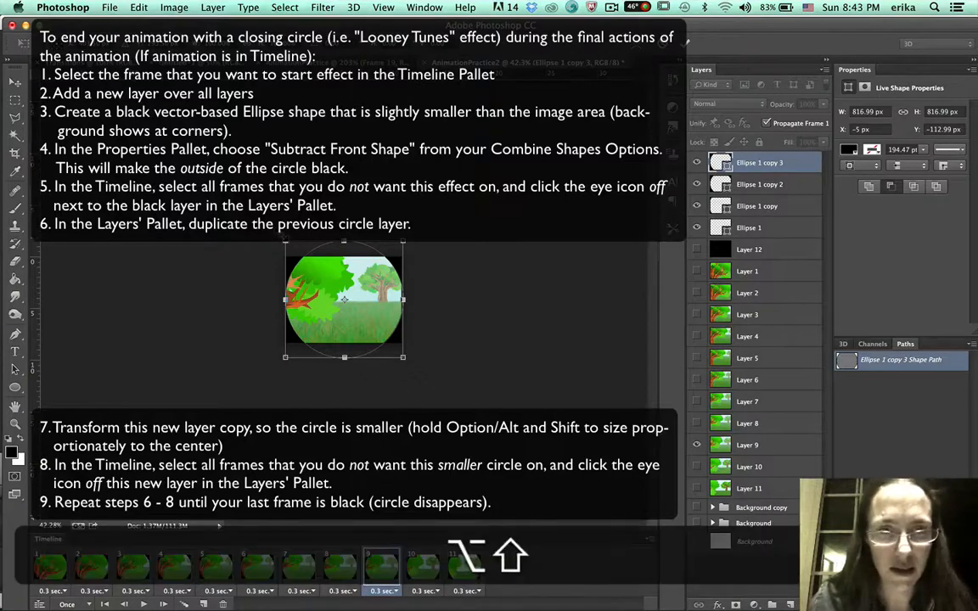
{"action": "left_click_drag", "start_coordinate": [285, 242], "coordinate": [293, 248]}
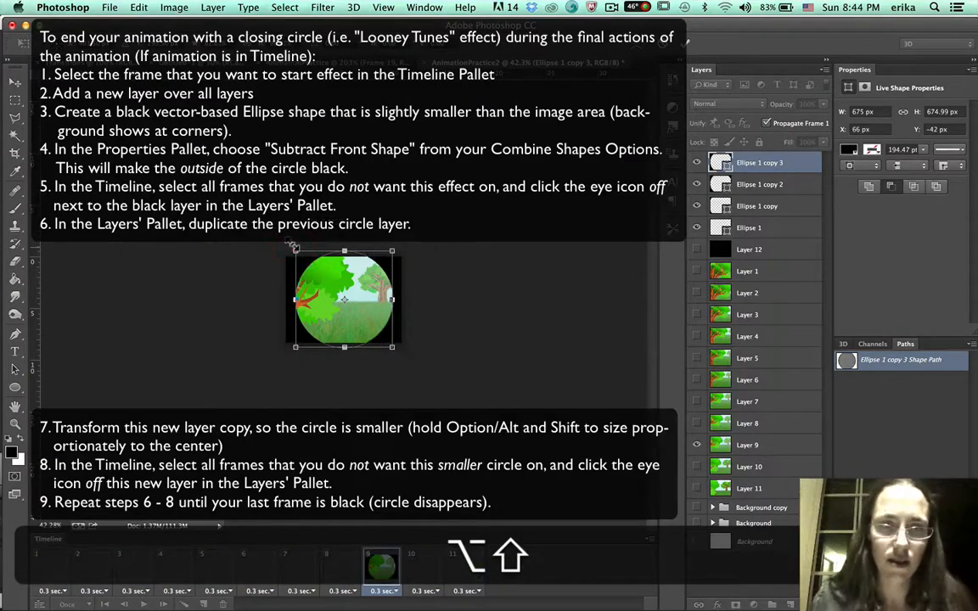
{"action": "key", "text": "Return"}
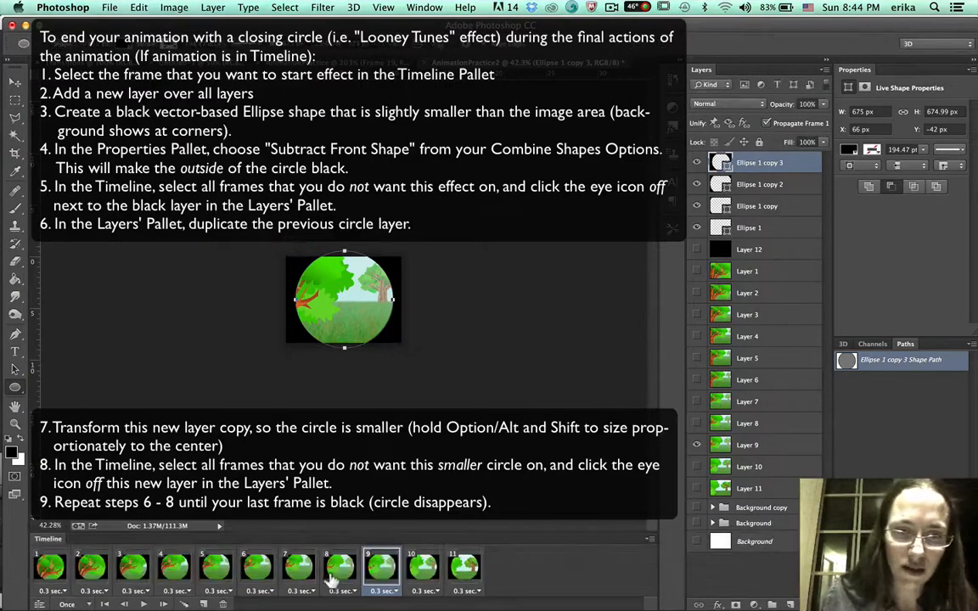
Select frames 1 through 8 and hide the 675 px ellipse copy in them.
{"action": "left_click", "coordinate": [336, 570]}
{"action": "left_click", "coordinate": [48, 567], "text": "shift"}
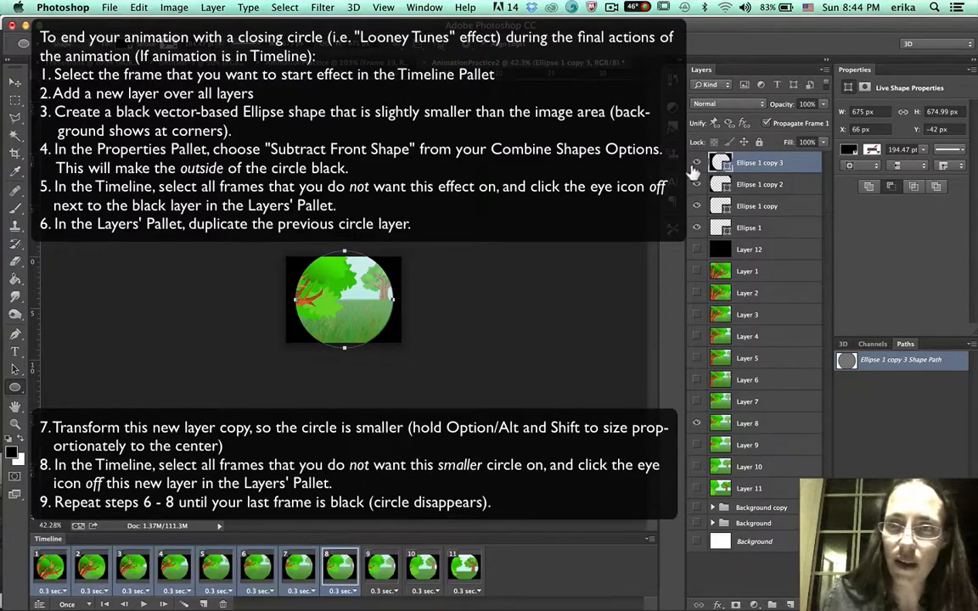
{"action": "left_click", "coordinate": [697, 163]}
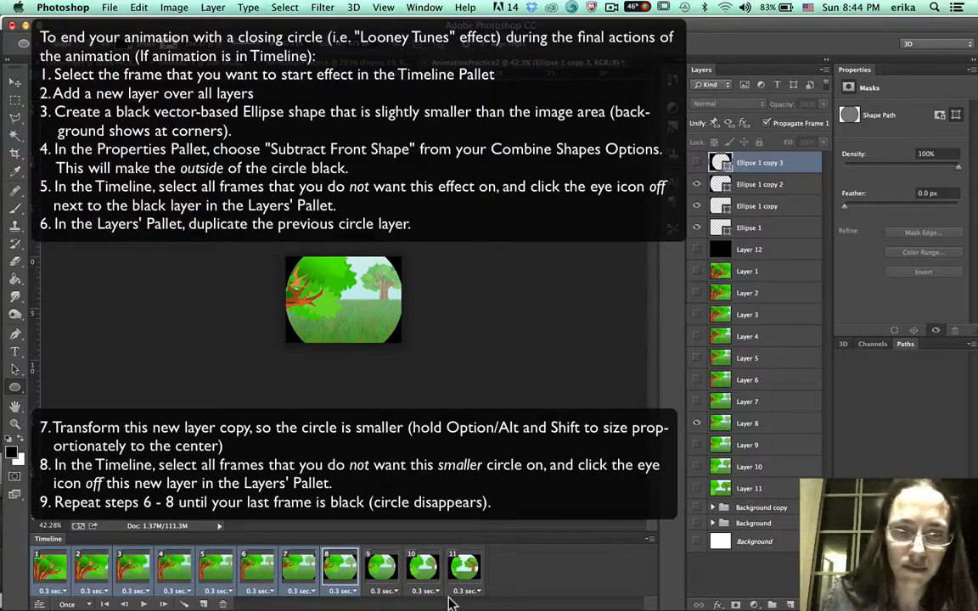
In frame 9, duplicate the newest ellipse layer and free-transform it proportionally down to about 526 px wide.
{"action": "left_click", "coordinate": [378, 577]}
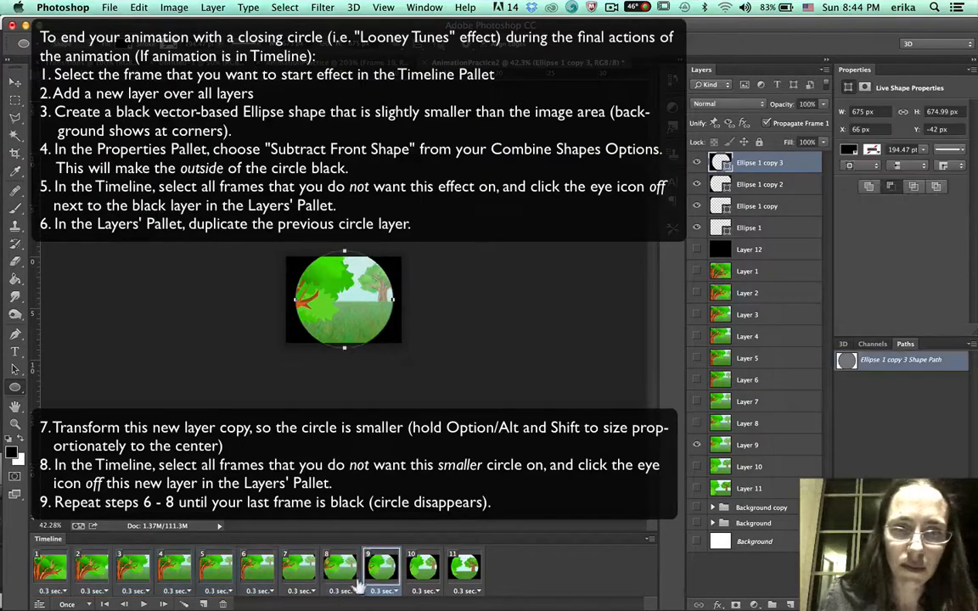
{"action": "key", "text": "super+j"}
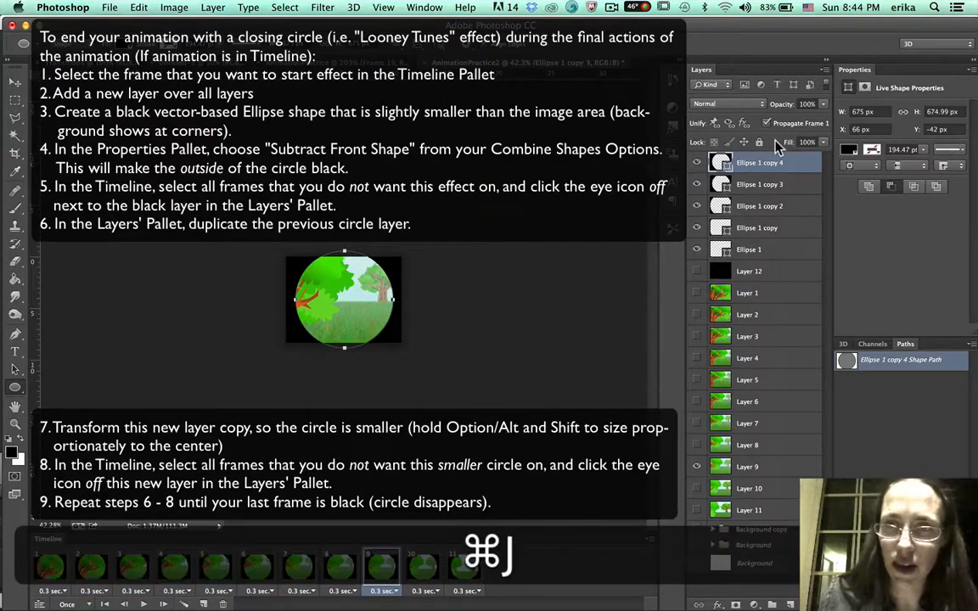
{"action": "key", "text": "super+t"}
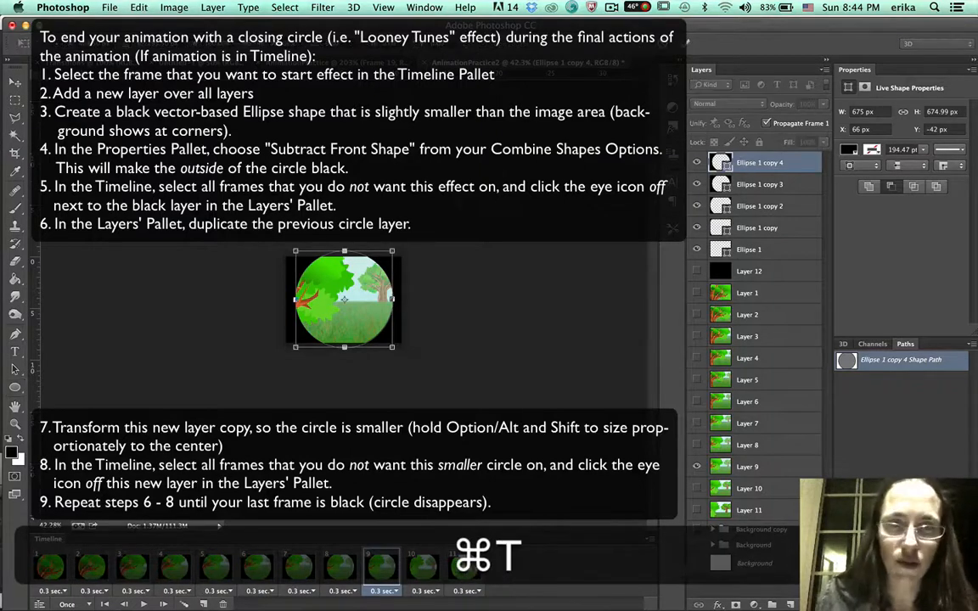
{"action": "mouse_move", "coordinate": [385, 247]}
{"action": "left_mouse_down"}
{"action": "mouse_move", "coordinate": [375, 257]}
{"action": "mouse_move", "coordinate": [379, 247]}
{"action": "left_mouse_up"}
{"action": "key", "text": "Return"}
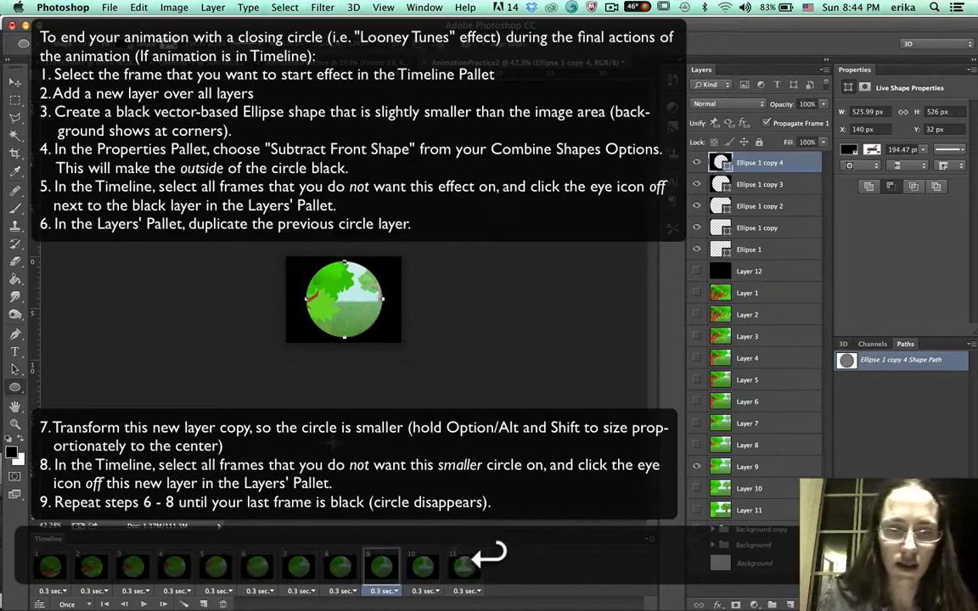
Select frames 1 through 8 and hide the 526 px ellipse copy in them.
{"action": "left_click", "coordinate": [351, 569]}
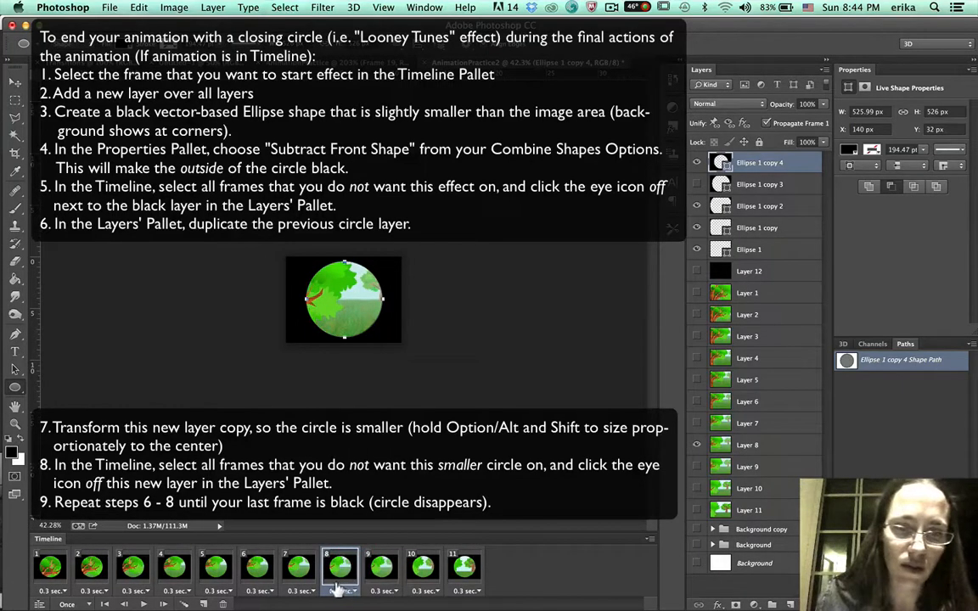
{"action": "left_click", "coordinate": [44, 571], "text": "shift"}
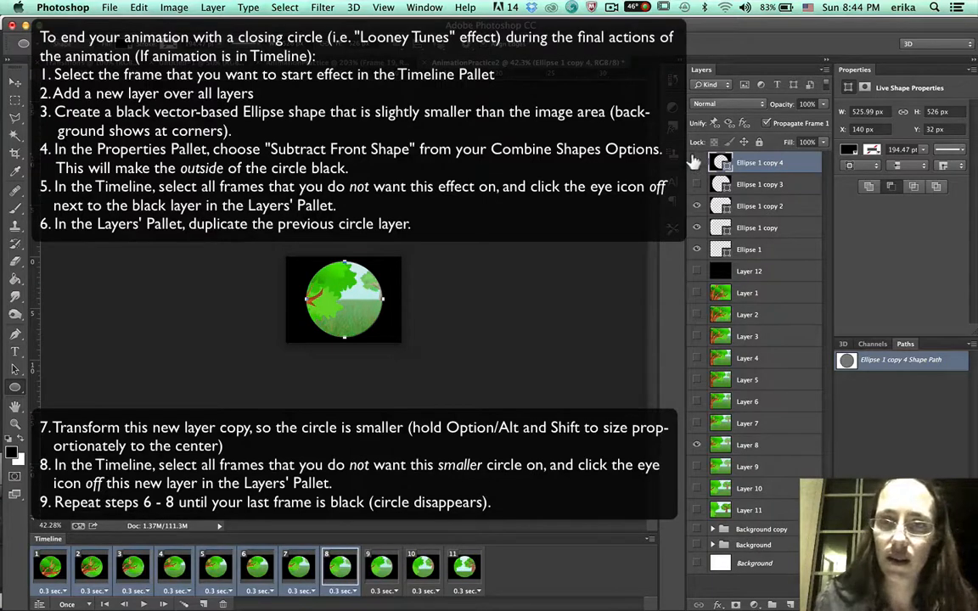
{"action": "left_click", "coordinate": [696, 162]}
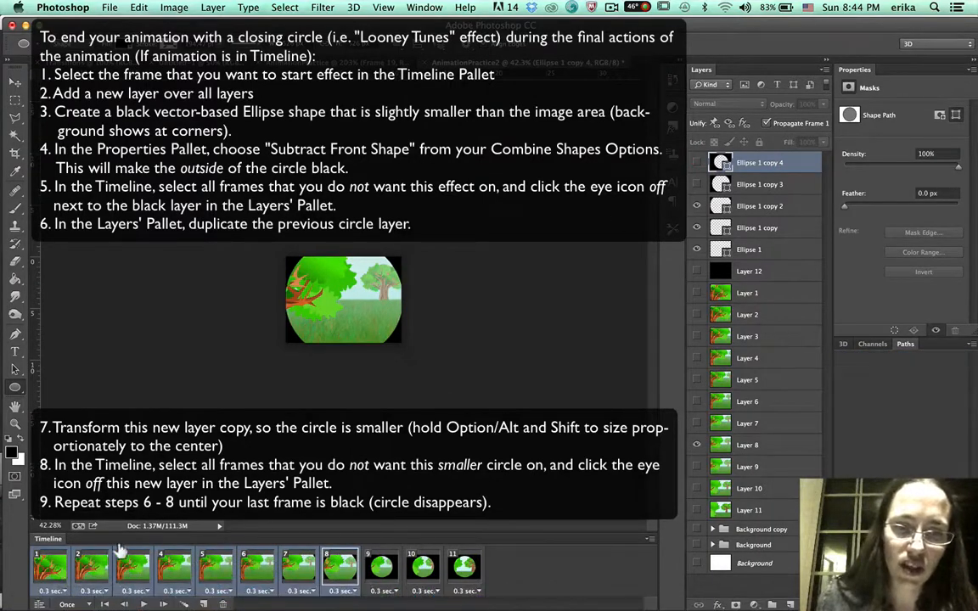
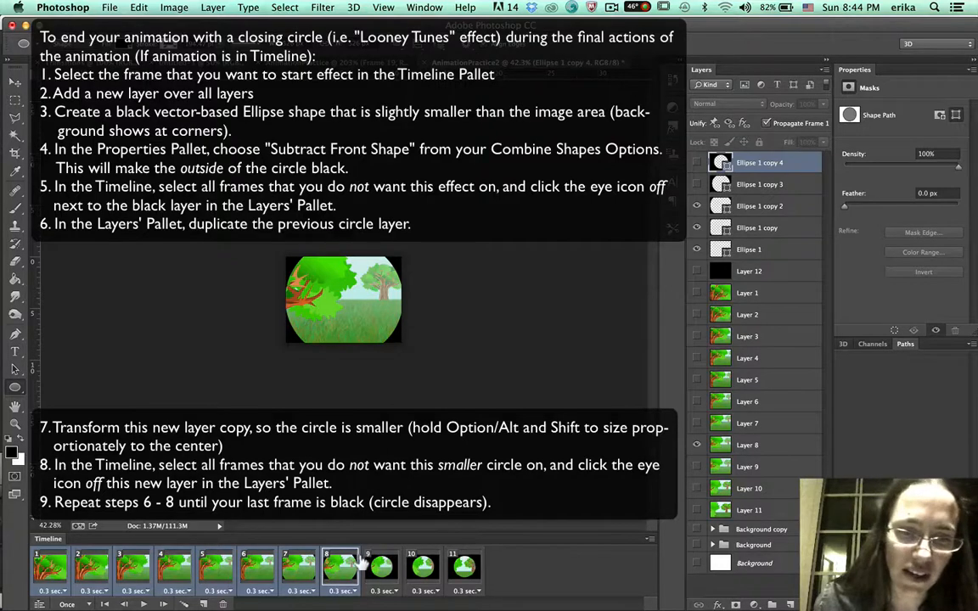
In frame 10, duplicate the newest ellipse layer and free-transform it proportionally down to about 413 px wide.
{"action": "left_click", "coordinate": [373, 564]}
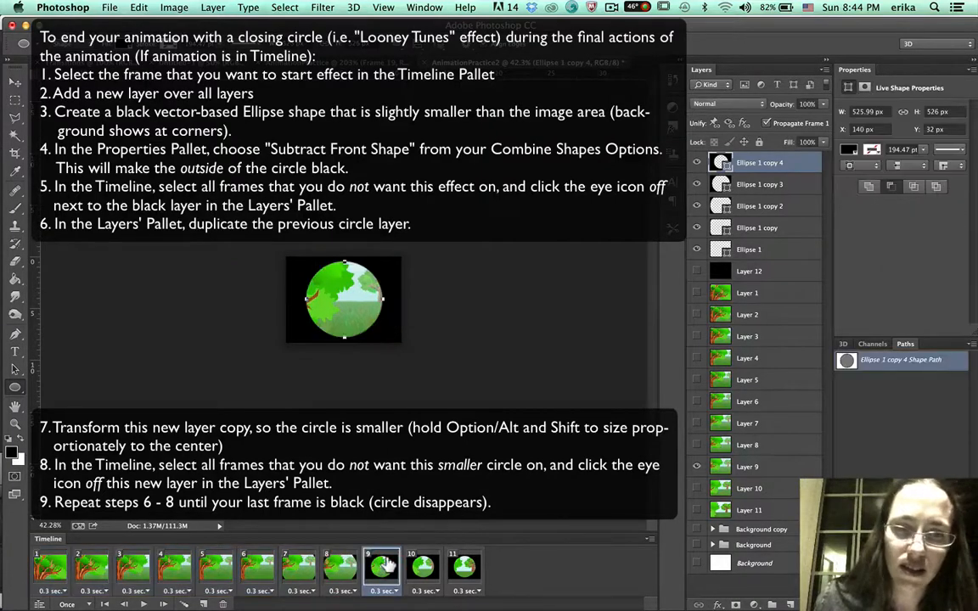
{"action": "left_click", "coordinate": [339, 561]}
{"action": "left_click", "coordinate": [376, 564]}
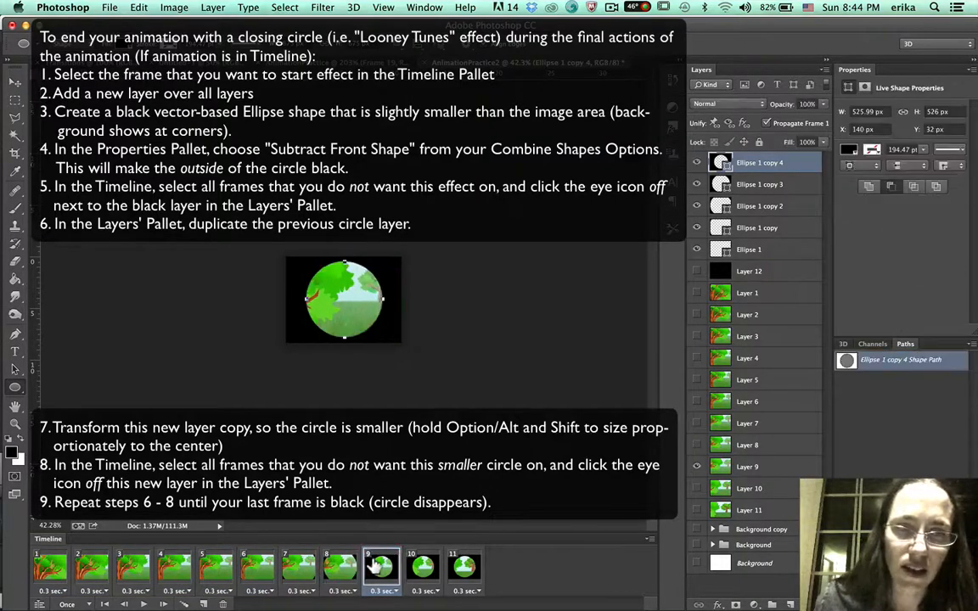
{"action": "left_click", "coordinate": [297, 567]}
{"action": "left_click", "coordinate": [340, 567]}
{"action": "left_click", "coordinate": [374, 568]}
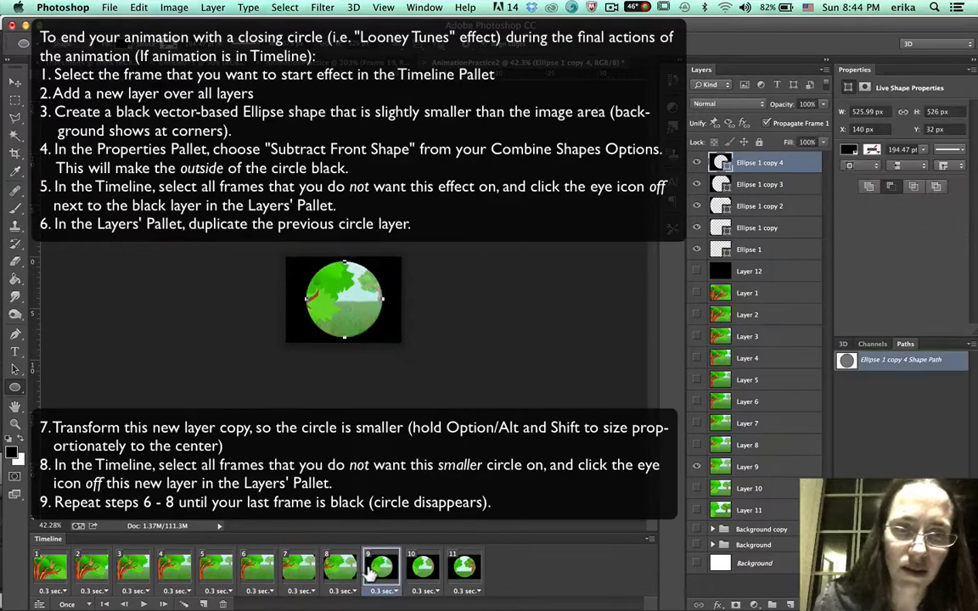
{"action": "left_click", "coordinate": [420, 567]}
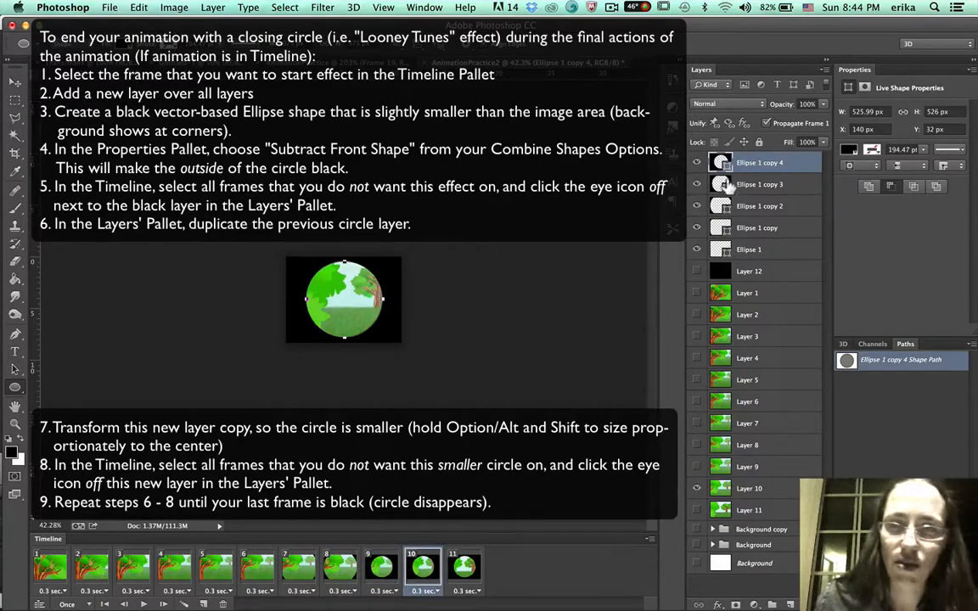
{"action": "key", "text": "super+j"}
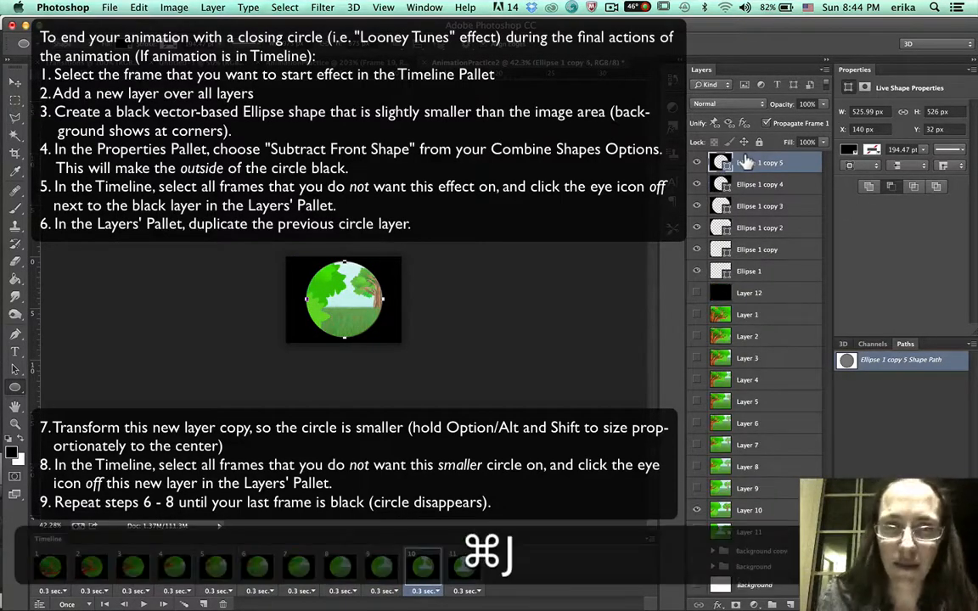
{"action": "key", "text": "super+t"}
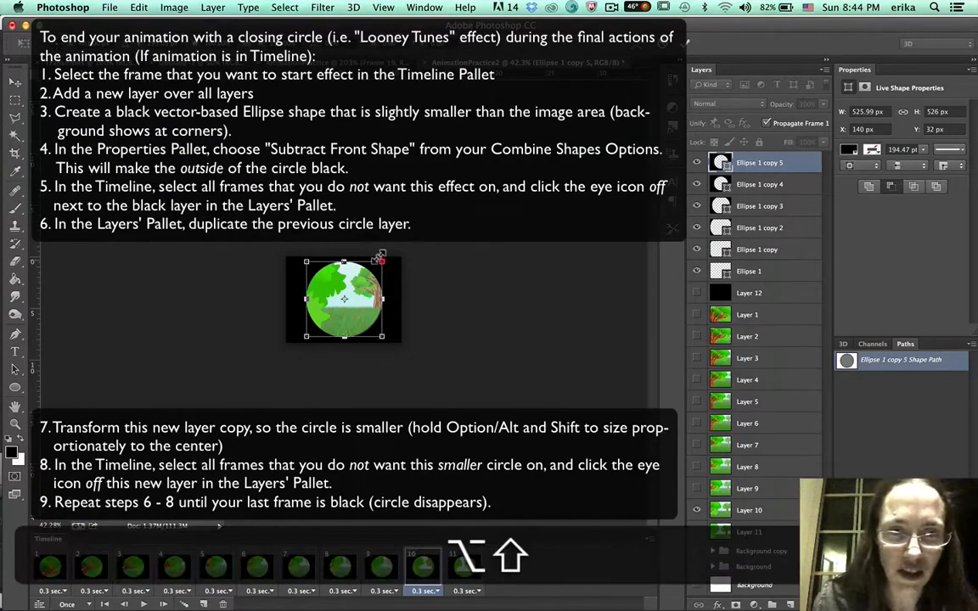
{"action": "left_click_drag", "start_coordinate": [374, 253], "coordinate": [368, 264]}
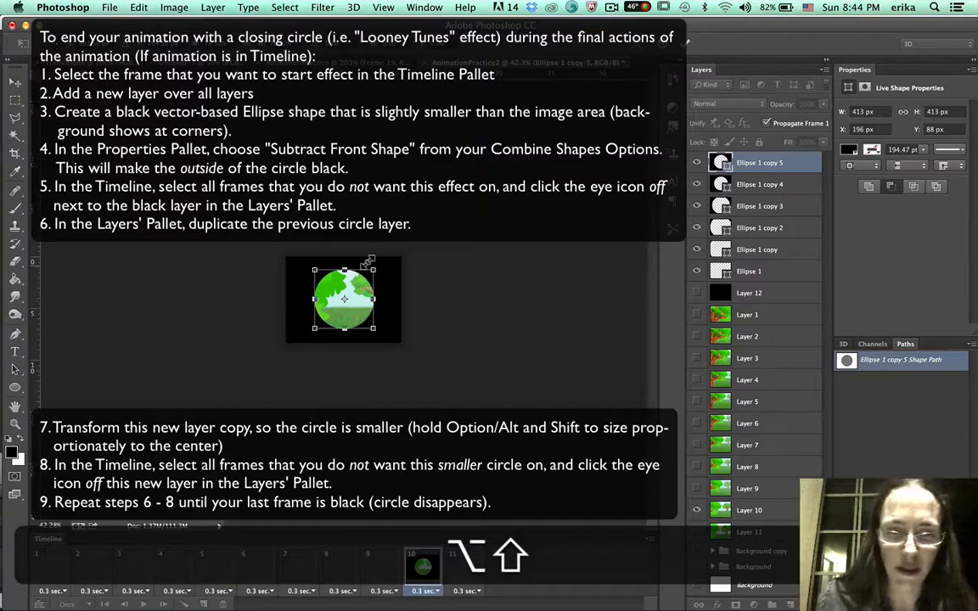
{"action": "key", "text": "Return"}
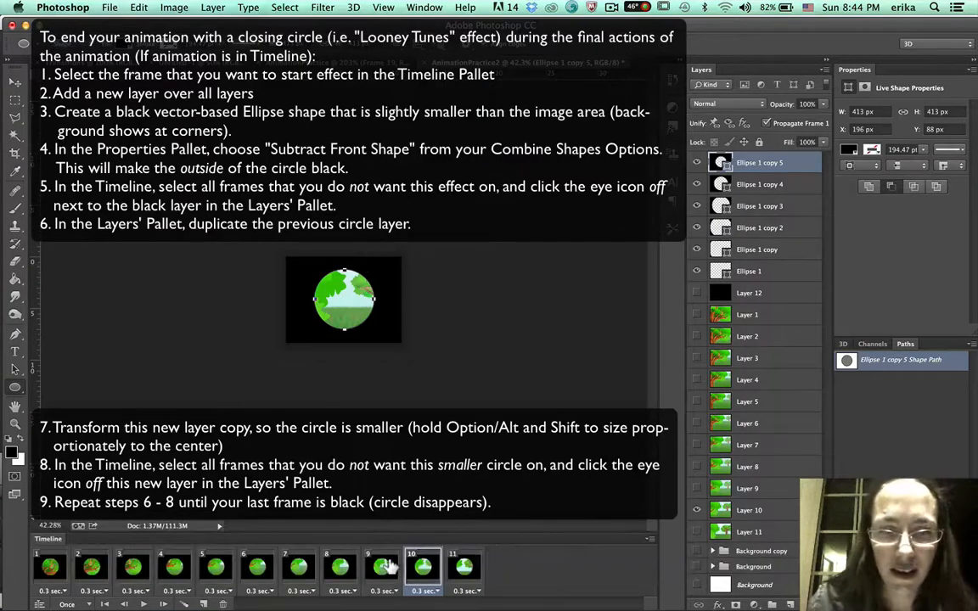
Select frames 1 through 9 and hide the 413 px ellipse copy in them.
{"action": "left_click", "coordinate": [382, 565]}
{"action": "left_click", "coordinate": [40, 564], "text": "shift"}
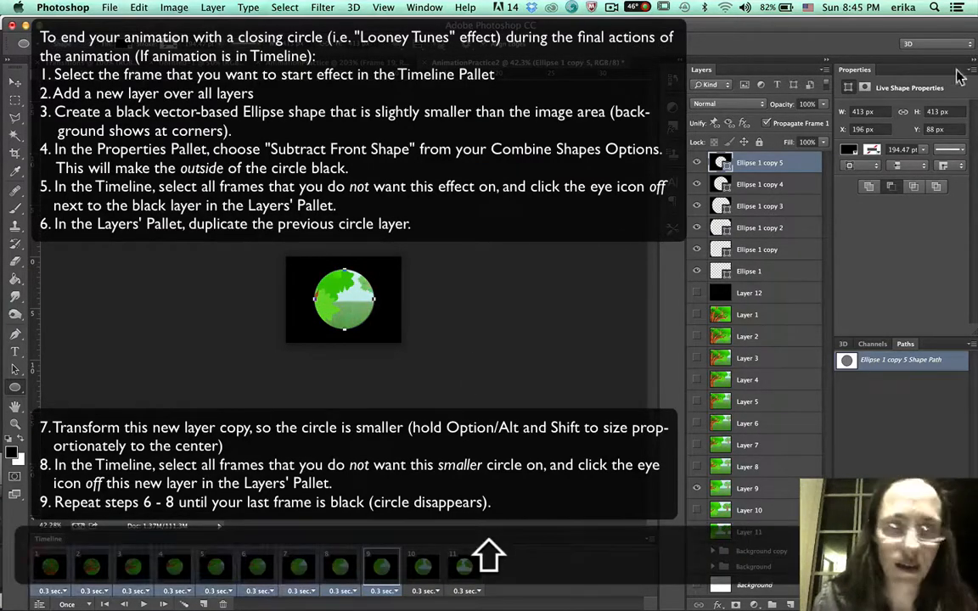
{"action": "left_click", "coordinate": [696, 162]}
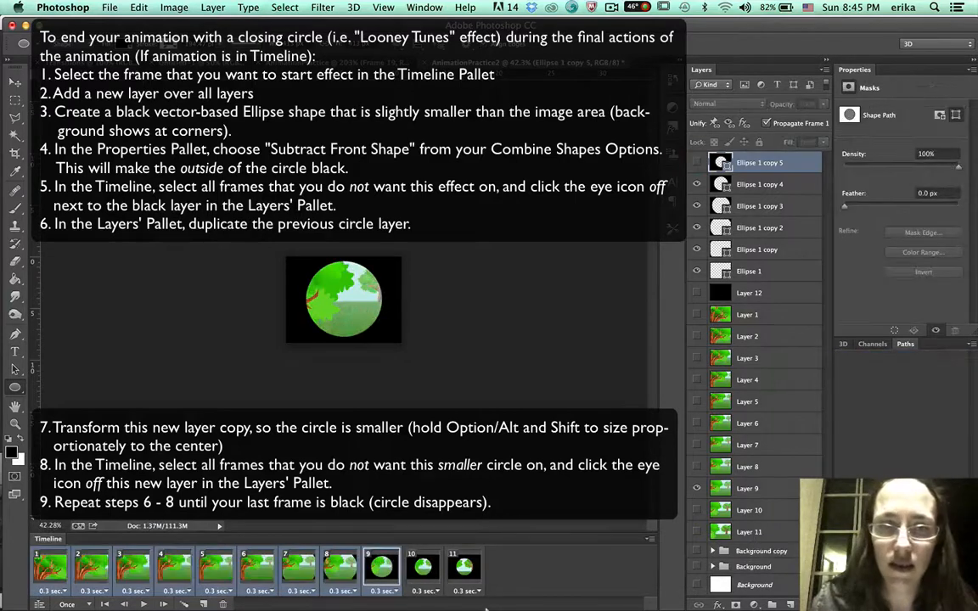
{"action": "left_click", "coordinate": [421, 568]}
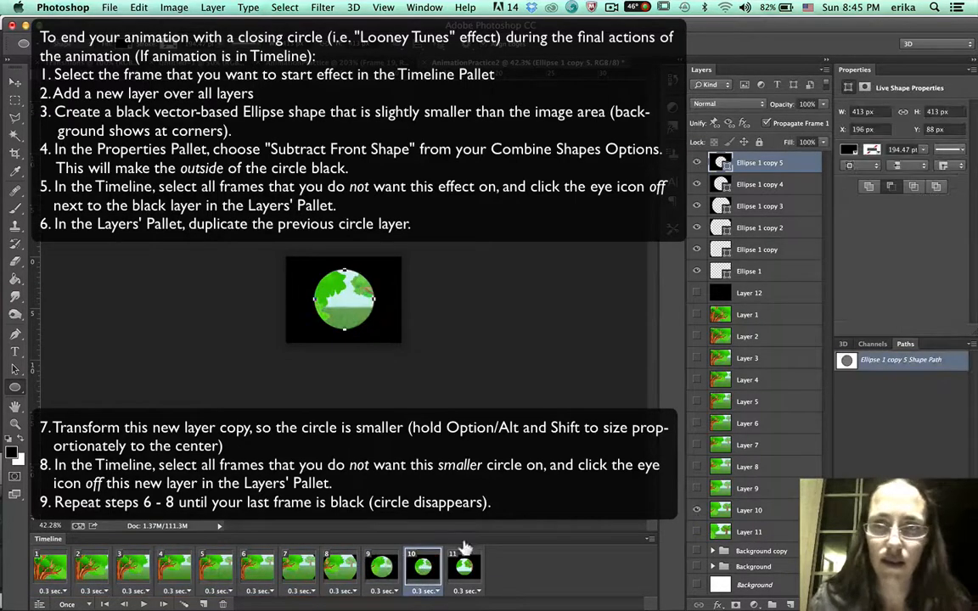
{"action": "left_click", "coordinate": [381, 566]}
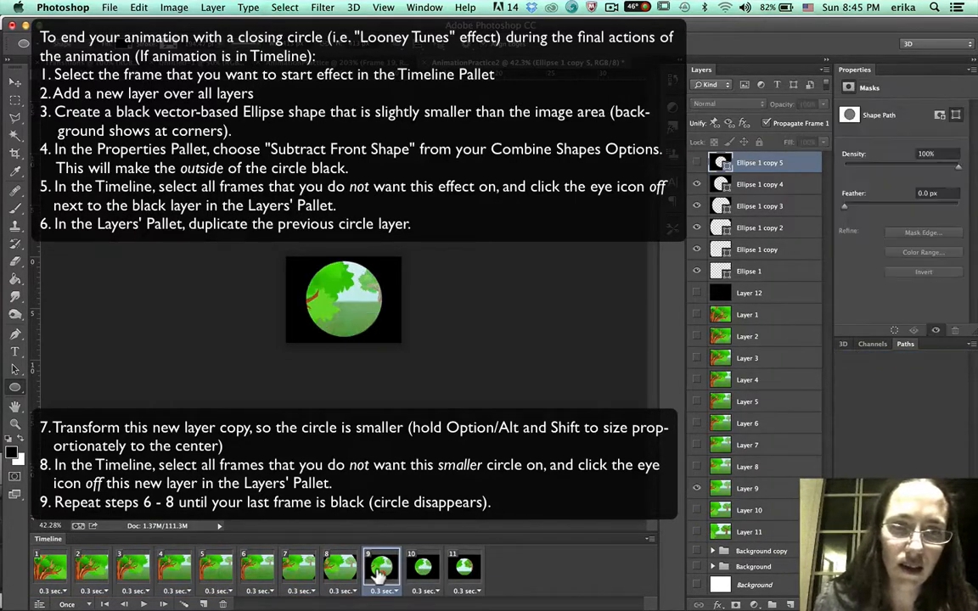
In frame 11, duplicate the newest ellipse layer and free-transform it proportionally down to about 294 px wide.
{"action": "left_click", "coordinate": [464, 566]}
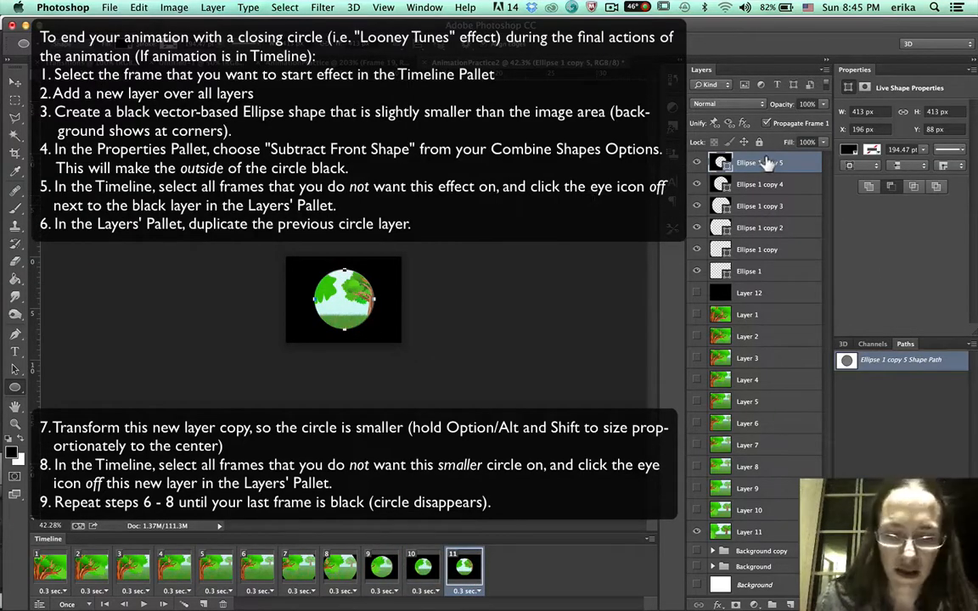
{"action": "key", "text": "super+j"}
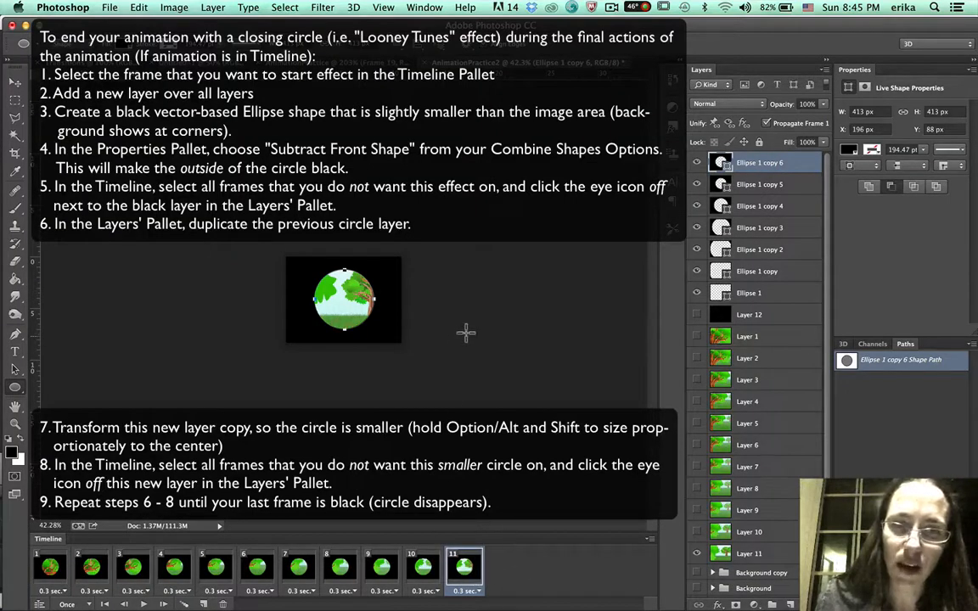
{"action": "key", "text": "super+t"}
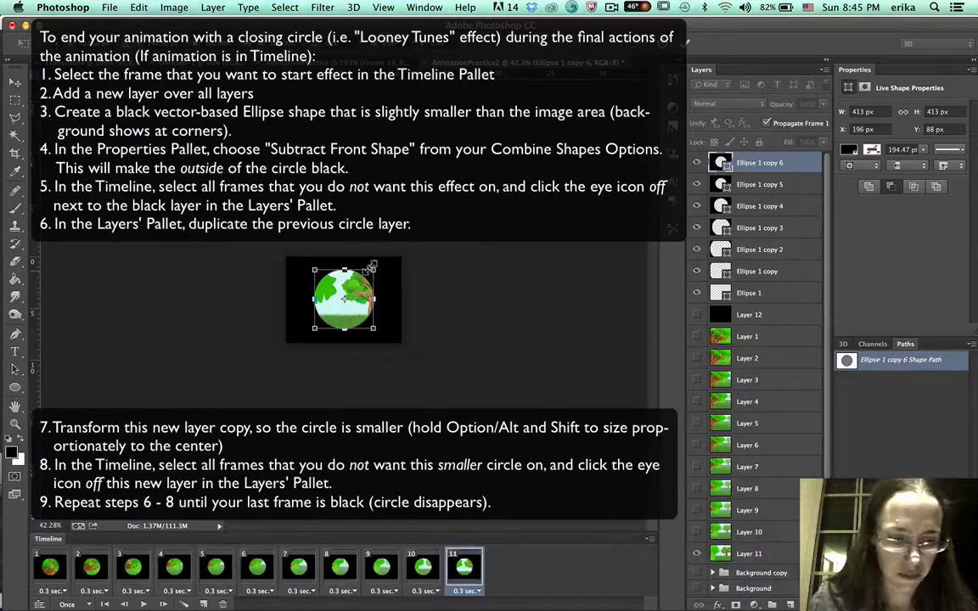
{"action": "left_click_drag", "start_coordinate": [371, 266], "coordinate": [362, 274]}
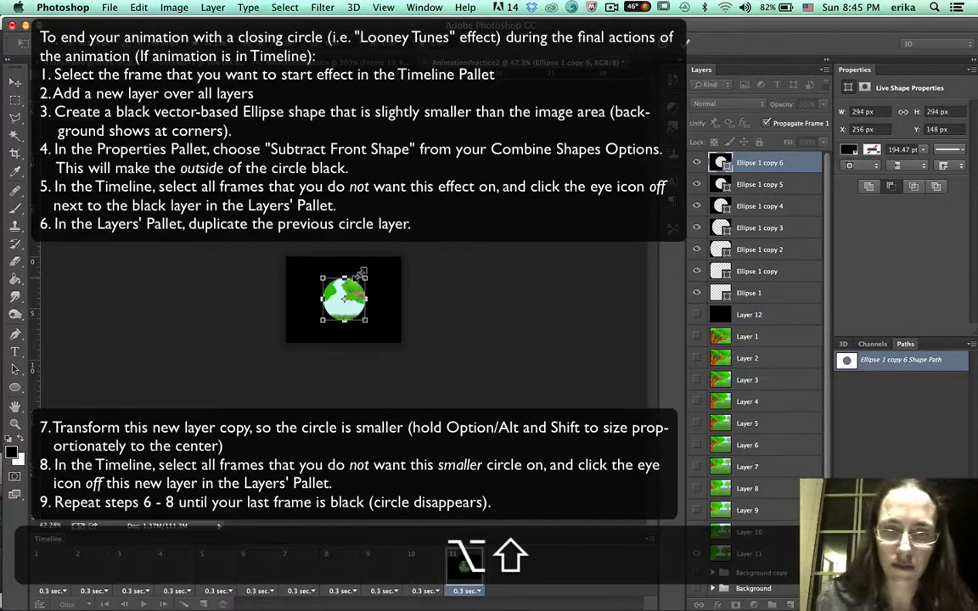
{"action": "key", "text": "Return"}
Select frames 1 through 10 and hide the 294 px ellipse copy in them.
{"action": "left_click", "coordinate": [423, 564]}
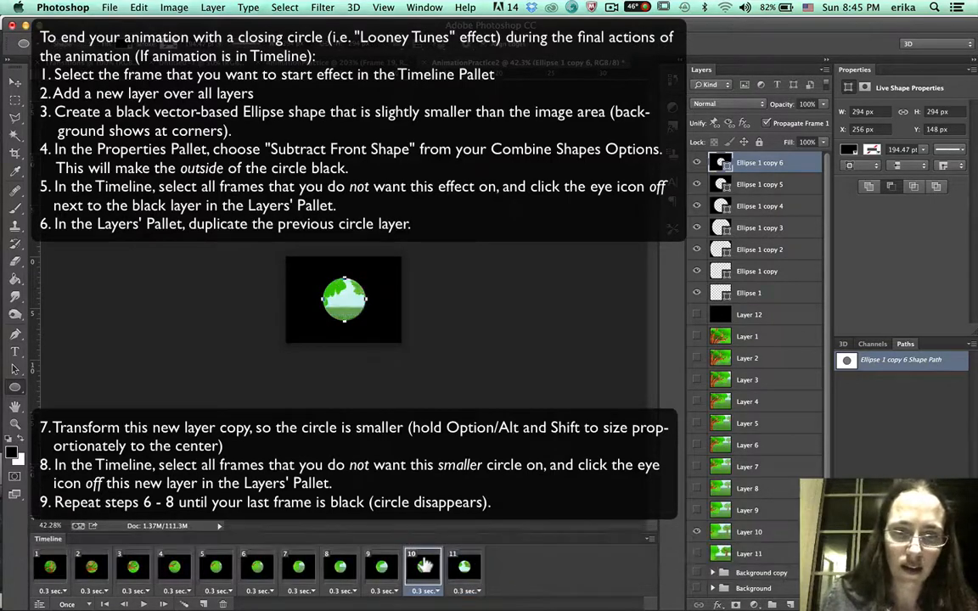
{"action": "left_click", "coordinate": [51, 564], "text": "shift"}
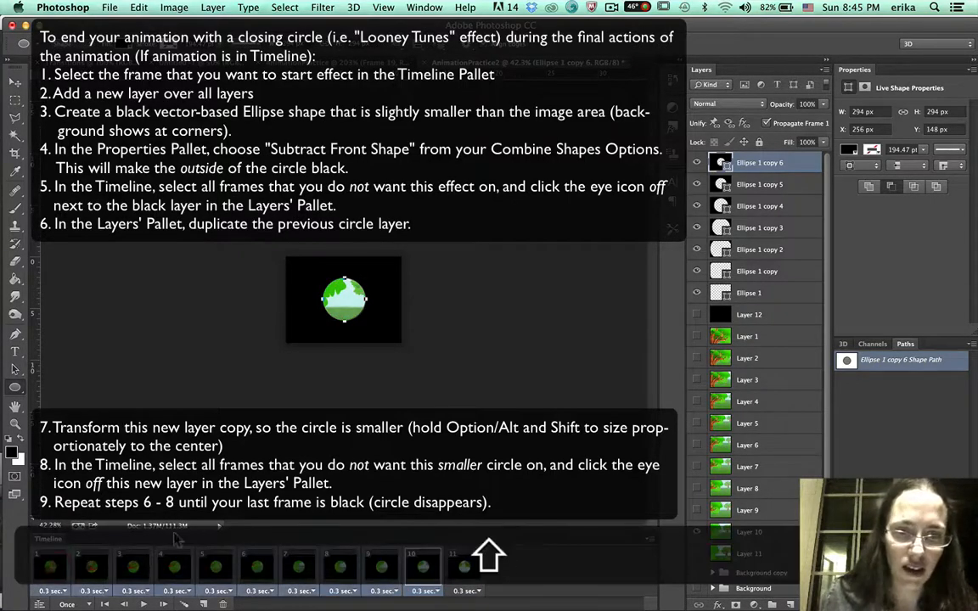
{"action": "left_click", "coordinate": [696, 162]}
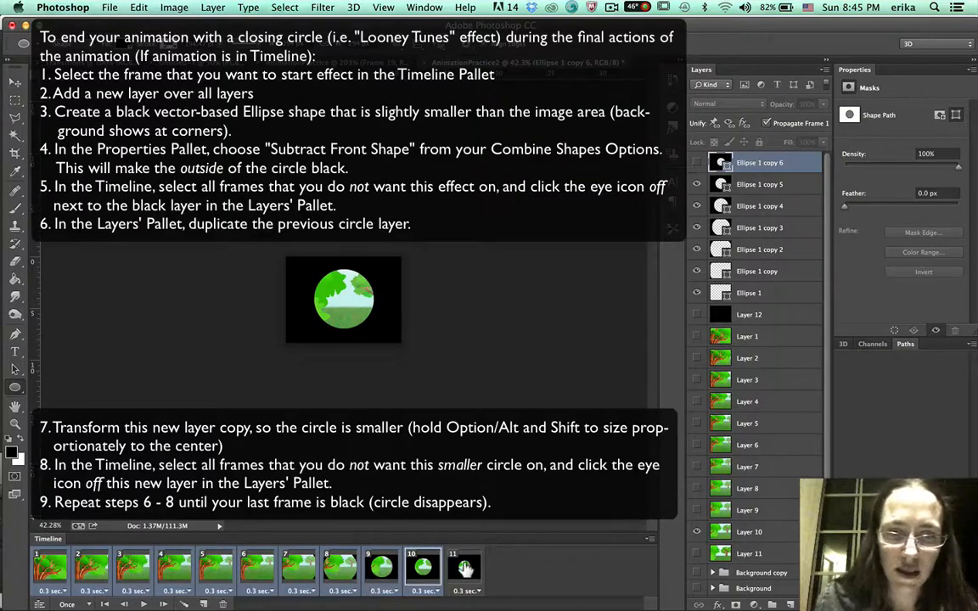
{"action": "left_click", "coordinate": [465, 567]}
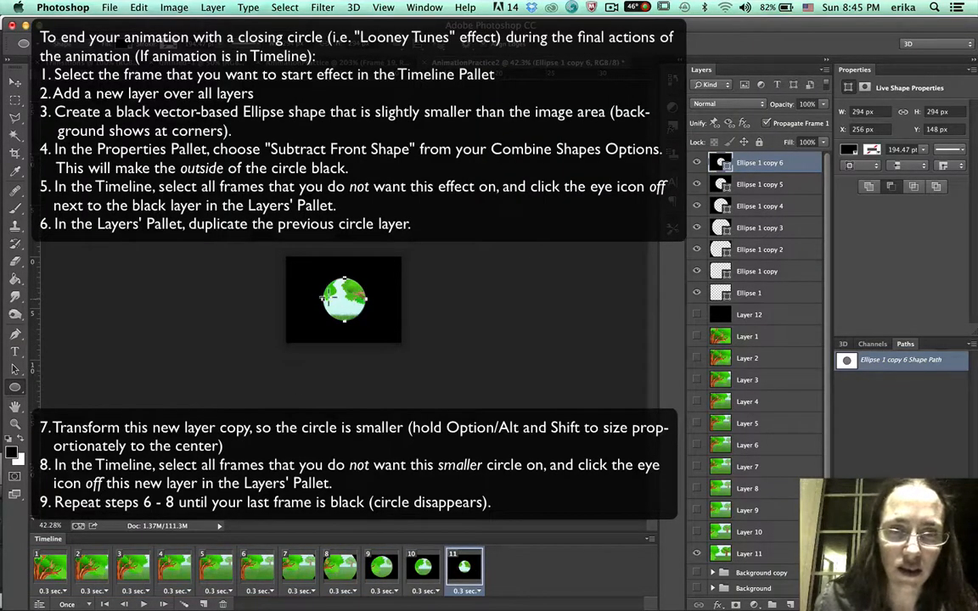
Add a new frame 12, duplicate the newest ellipse layer in it, and shrink it proportionally to about 190 px wide.
{"action": "left_click", "coordinate": [133, 565]}
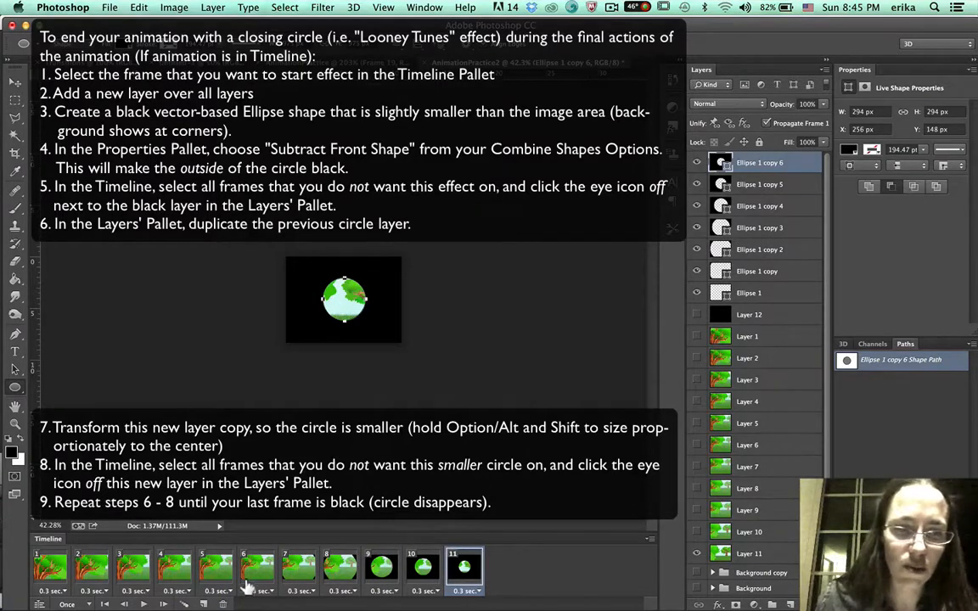
{"action": "left_click", "coordinate": [202, 604]}
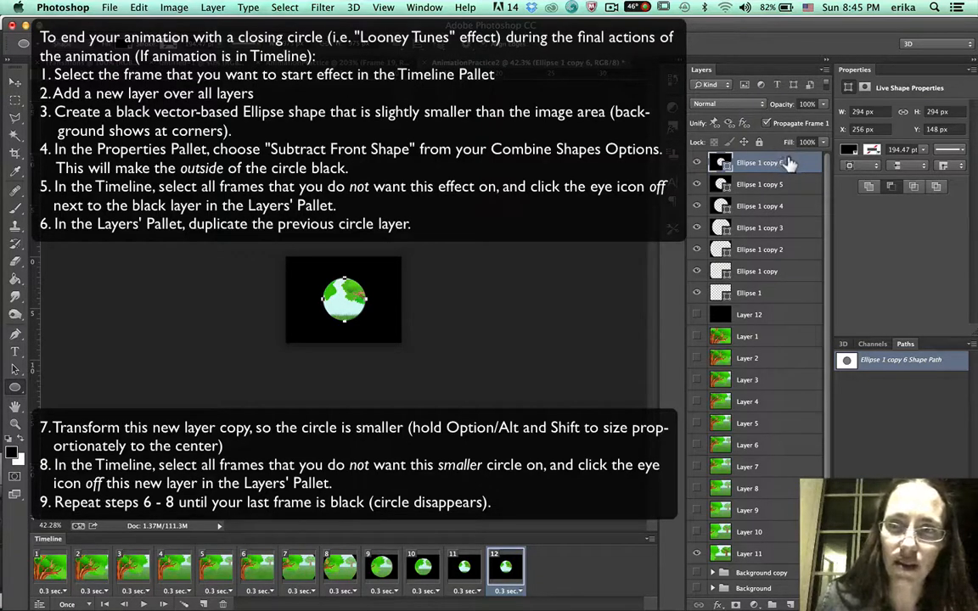
{"action": "key", "text": "super+j"}
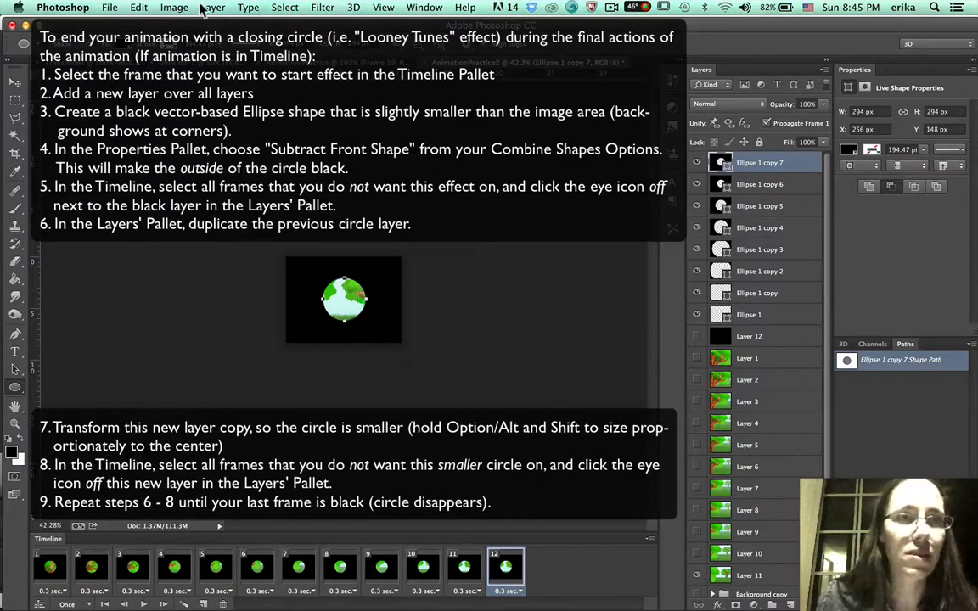
{"action": "key", "text": "super+t"}
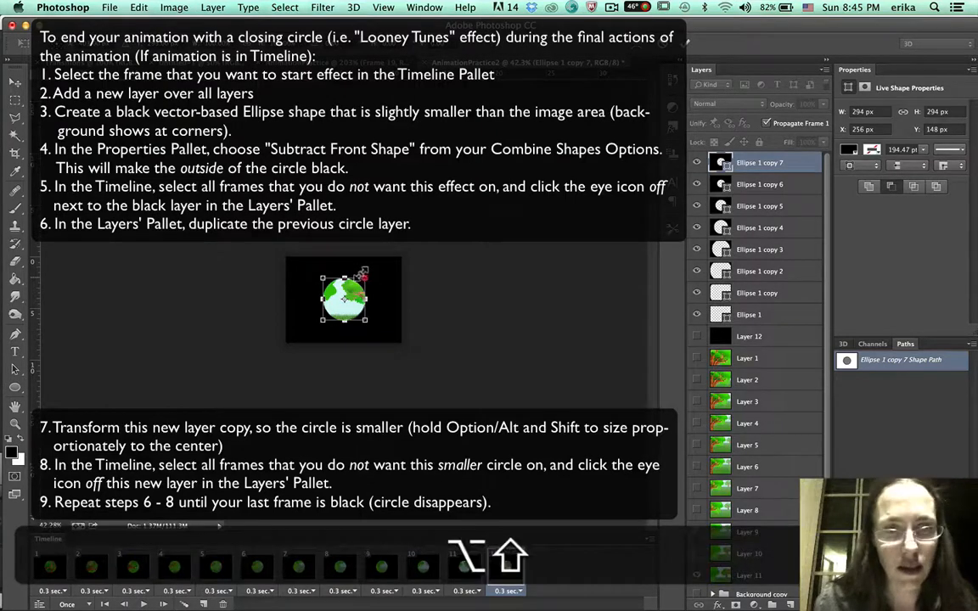
{"action": "left_click_drag", "start_coordinate": [364, 270], "coordinate": [352, 285]}
{"action": "key", "text": "Return"}
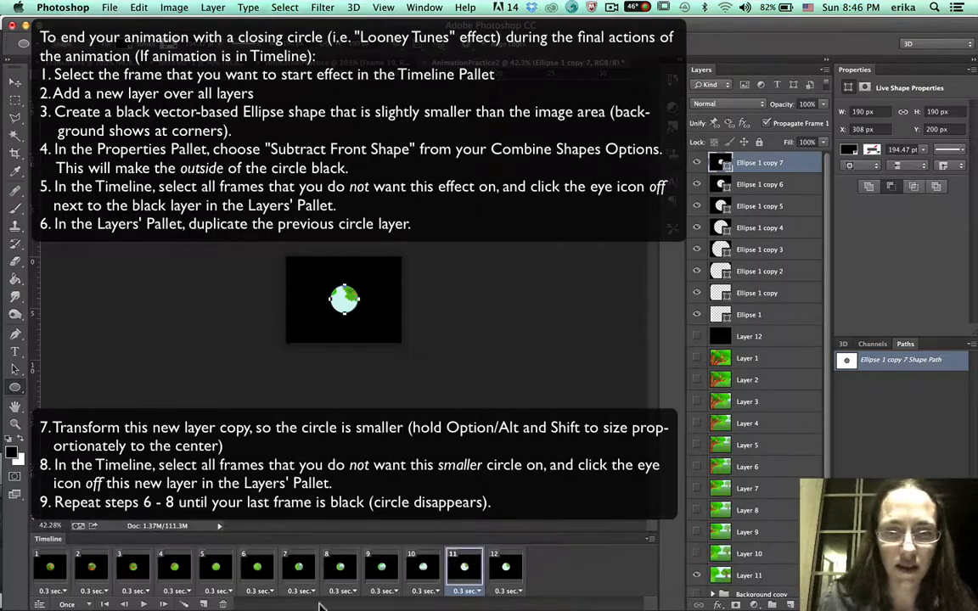
Select frames 1 through 11, hide the 190 px ellipse copy in them, and return to frame 12.
{"action": "left_click", "coordinate": [53, 567], "text": "shift"}
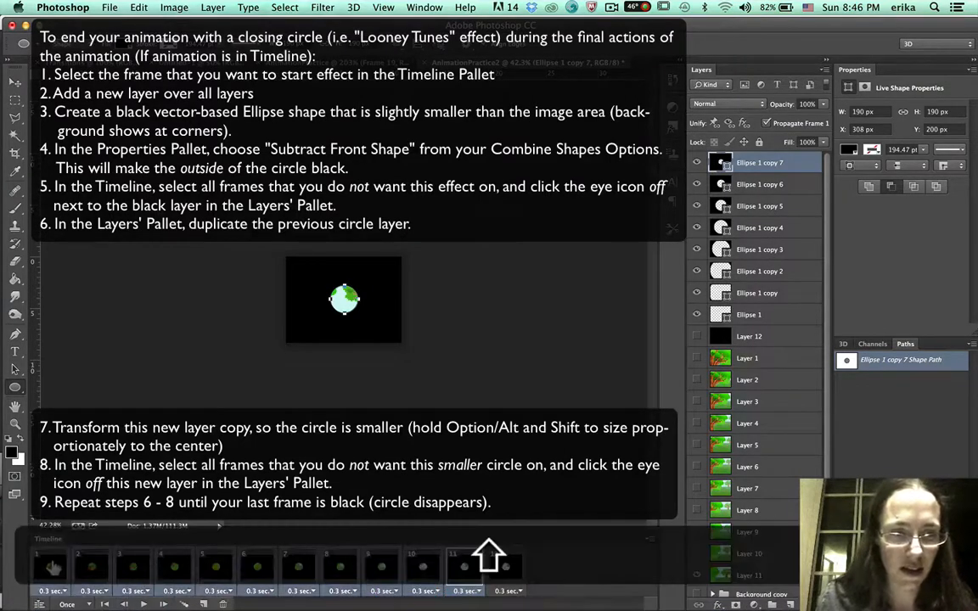
{"action": "left_click", "coordinate": [696, 163]}
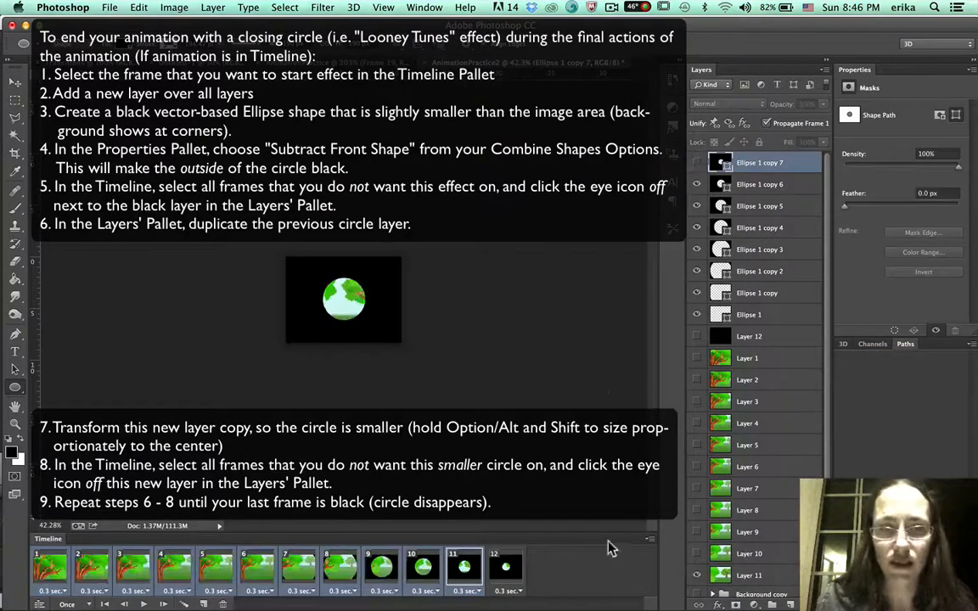
{"action": "left_click", "coordinate": [127, 603]}
{"action": "left_click", "coordinate": [139, 603]}
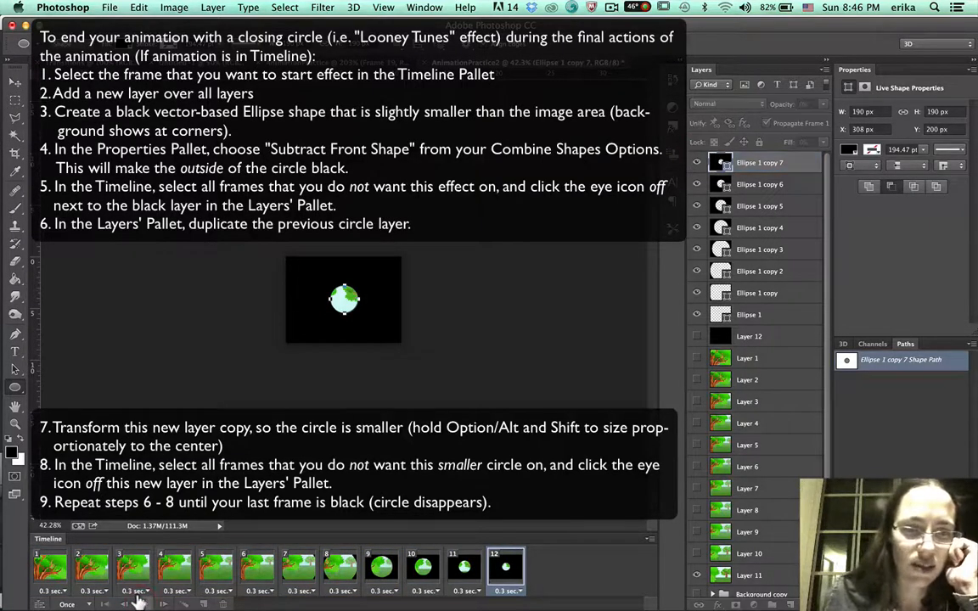